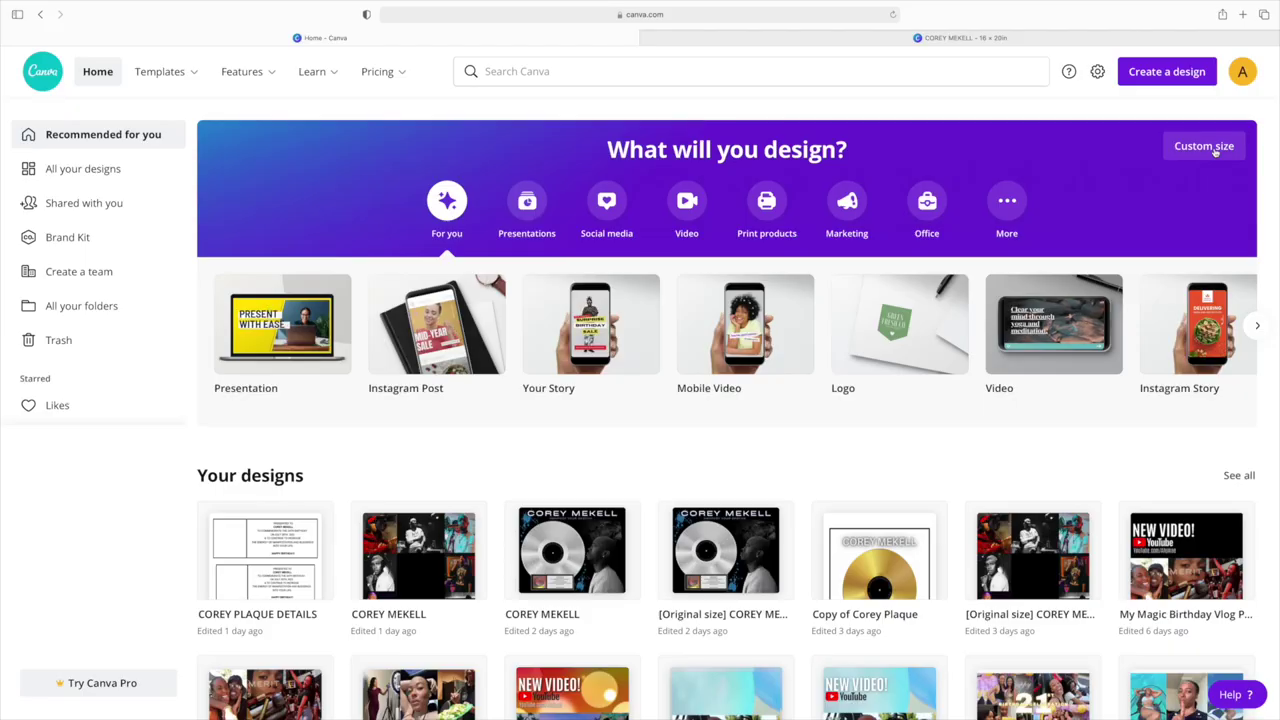
Create a new custom-size design of 16 × 20 inches.
click(1208, 147)
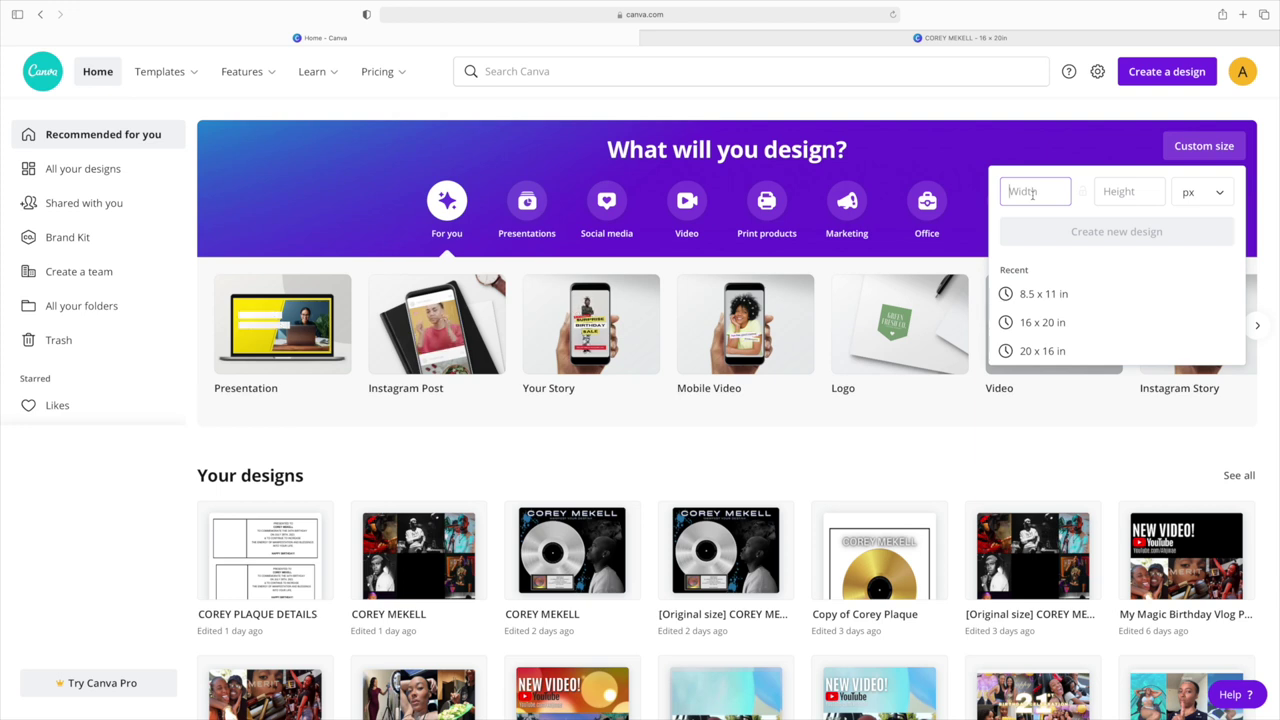
text(16)
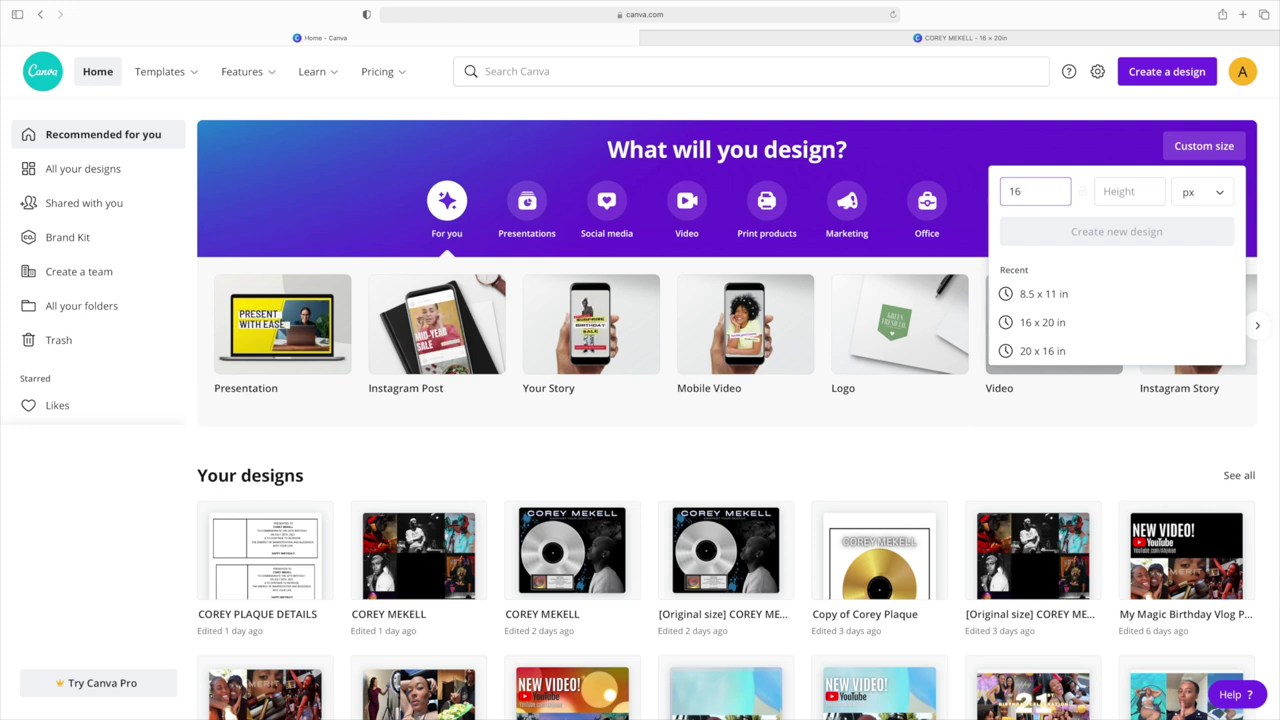
click(1126, 193)
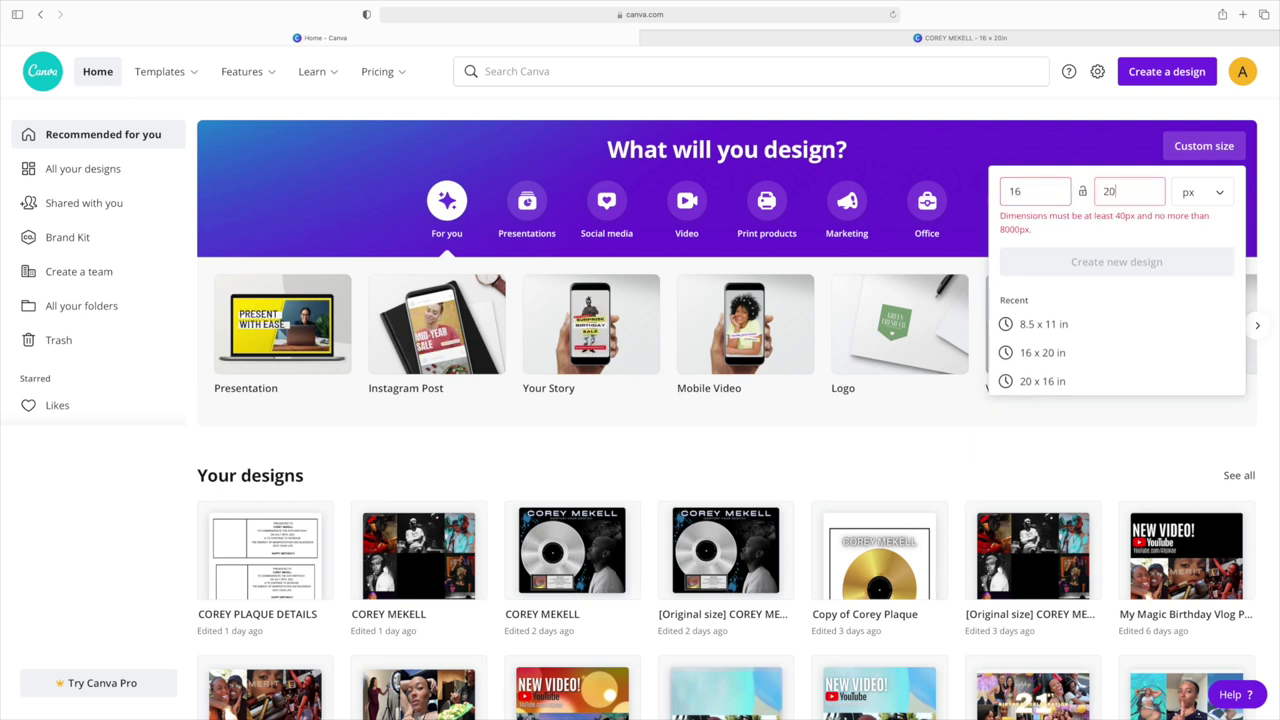
click(1219, 192)
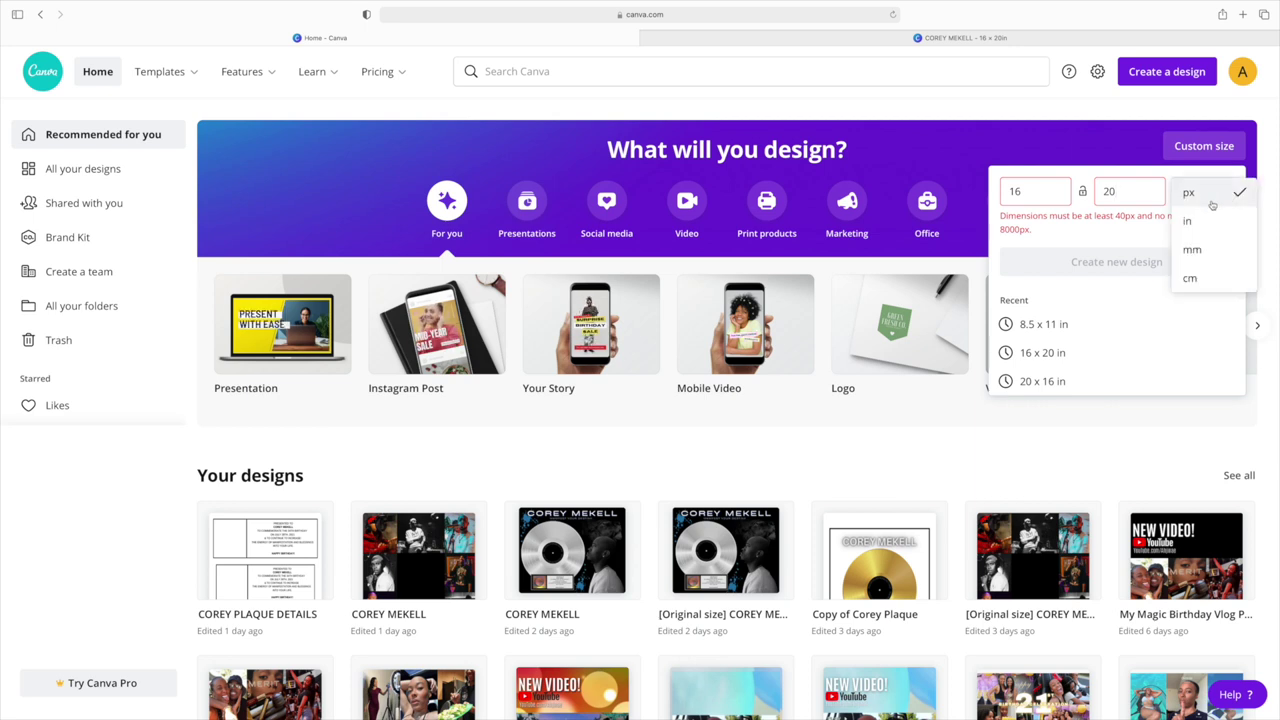
click(1204, 220)
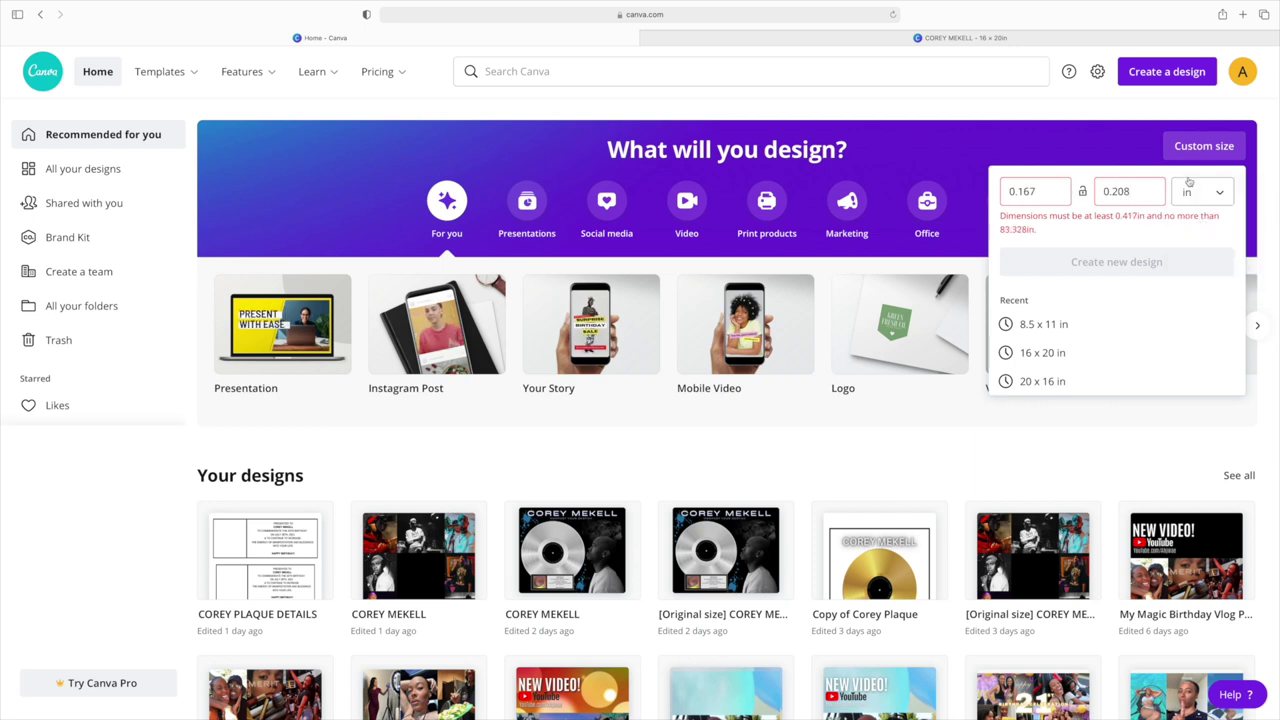
click(1039, 190)
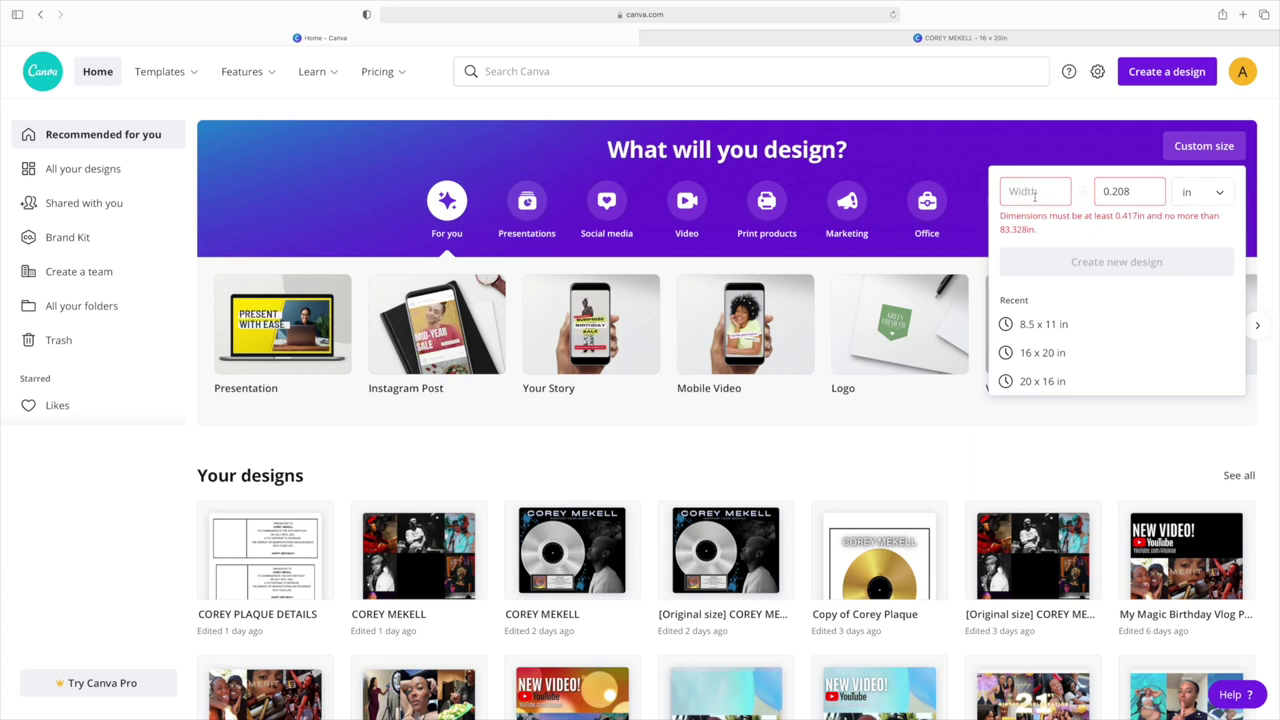
double_click(1130, 192)
key(BackSpace)
text(20)
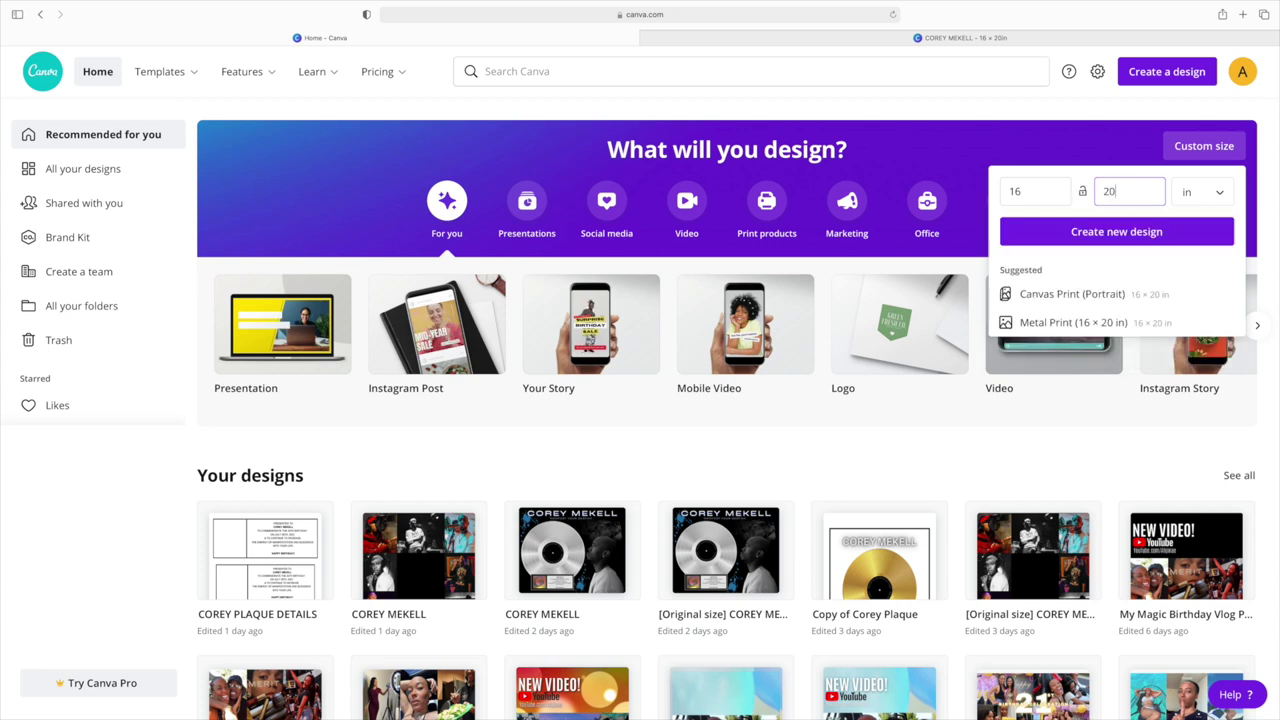
click(1103, 231)
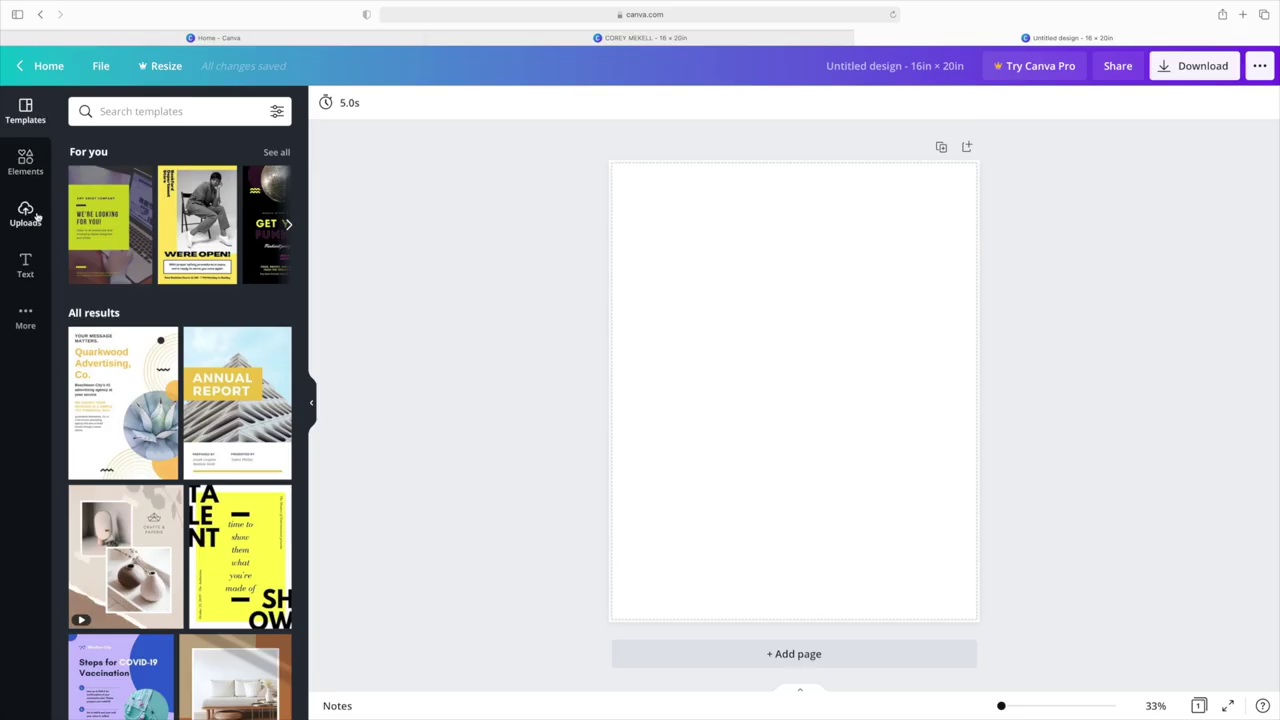
Add the RIAA plaque image from Uploads to the page.
click(26, 214)
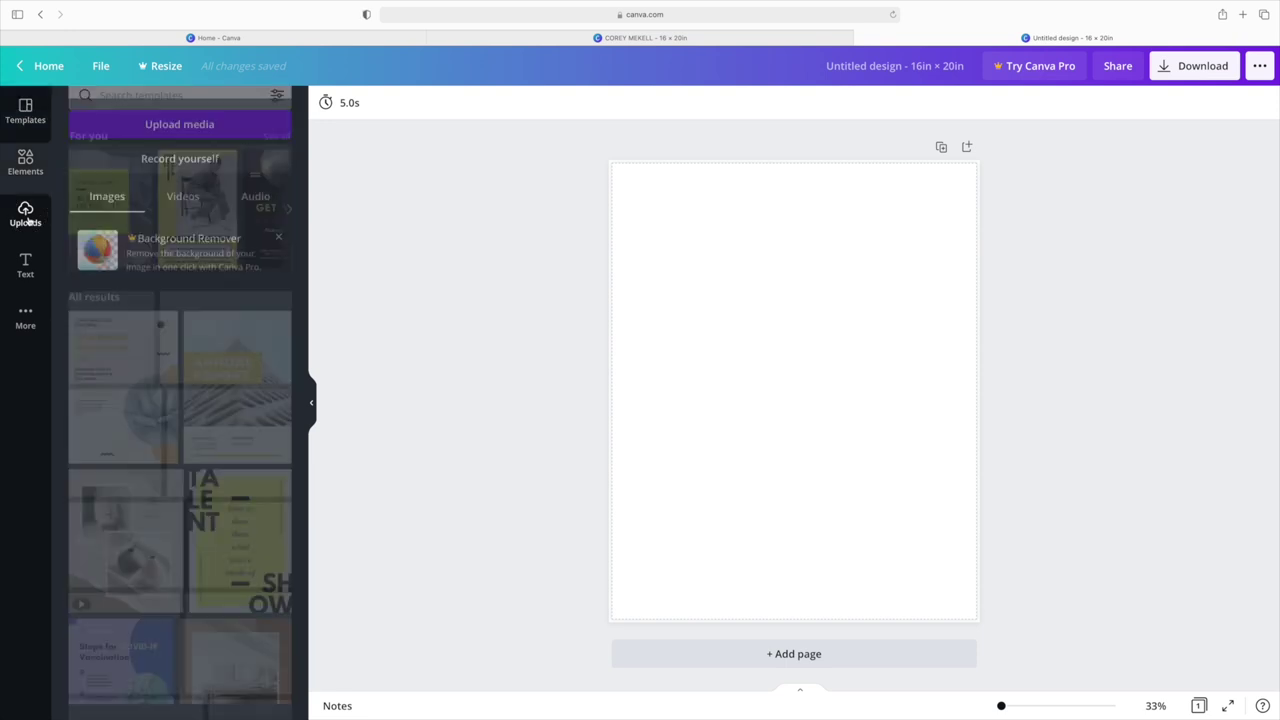
scroll(195, 362, down, 4)
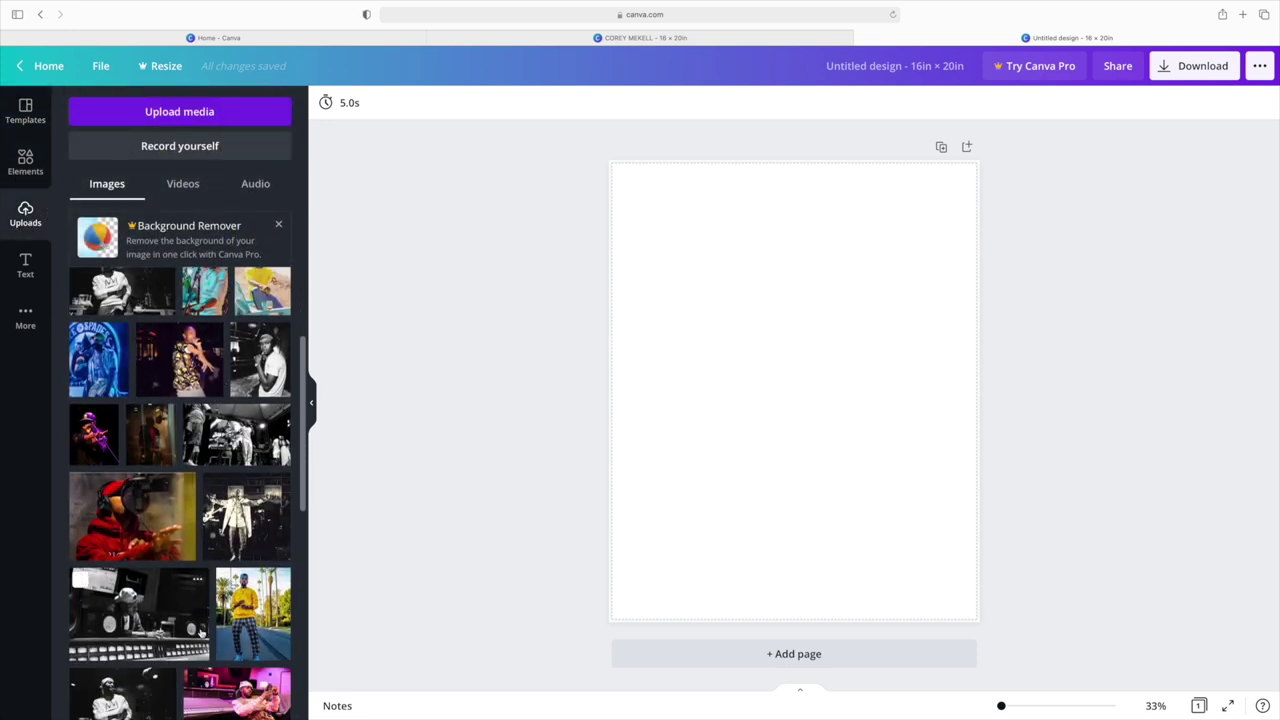
scroll(222, 570, down, 8)
scroll(225, 560, down, 3)
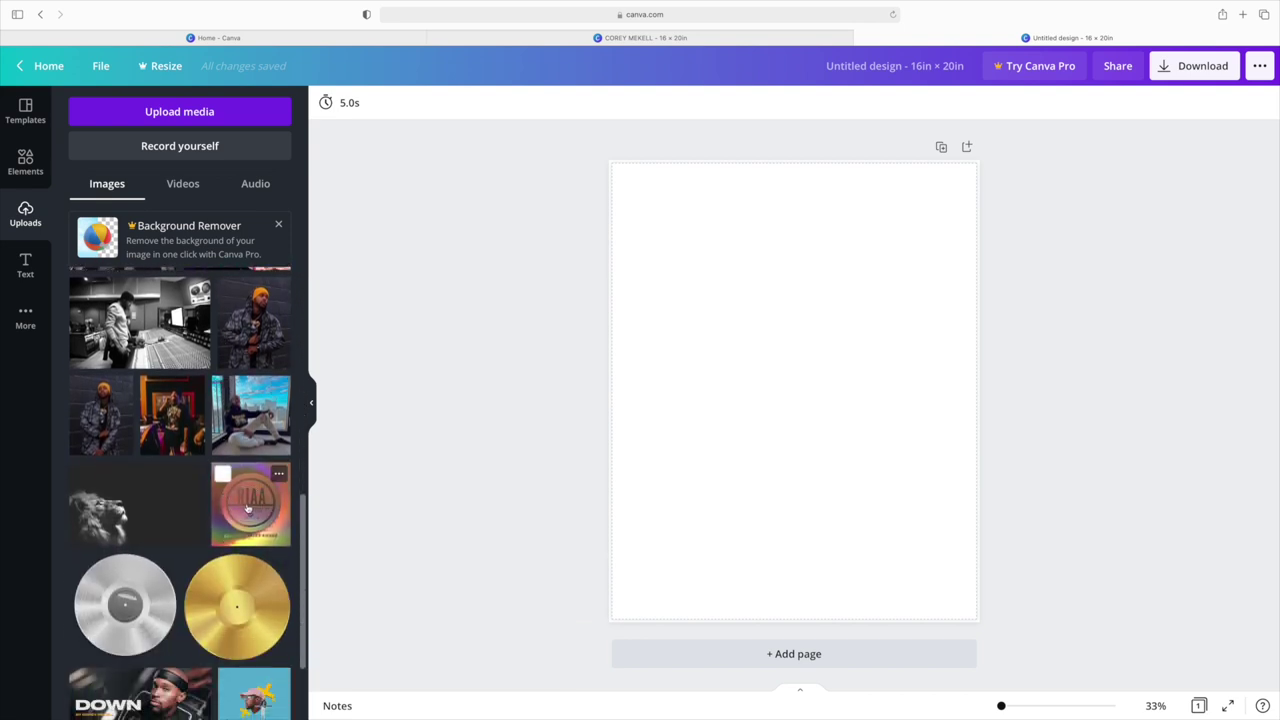
click(248, 508)
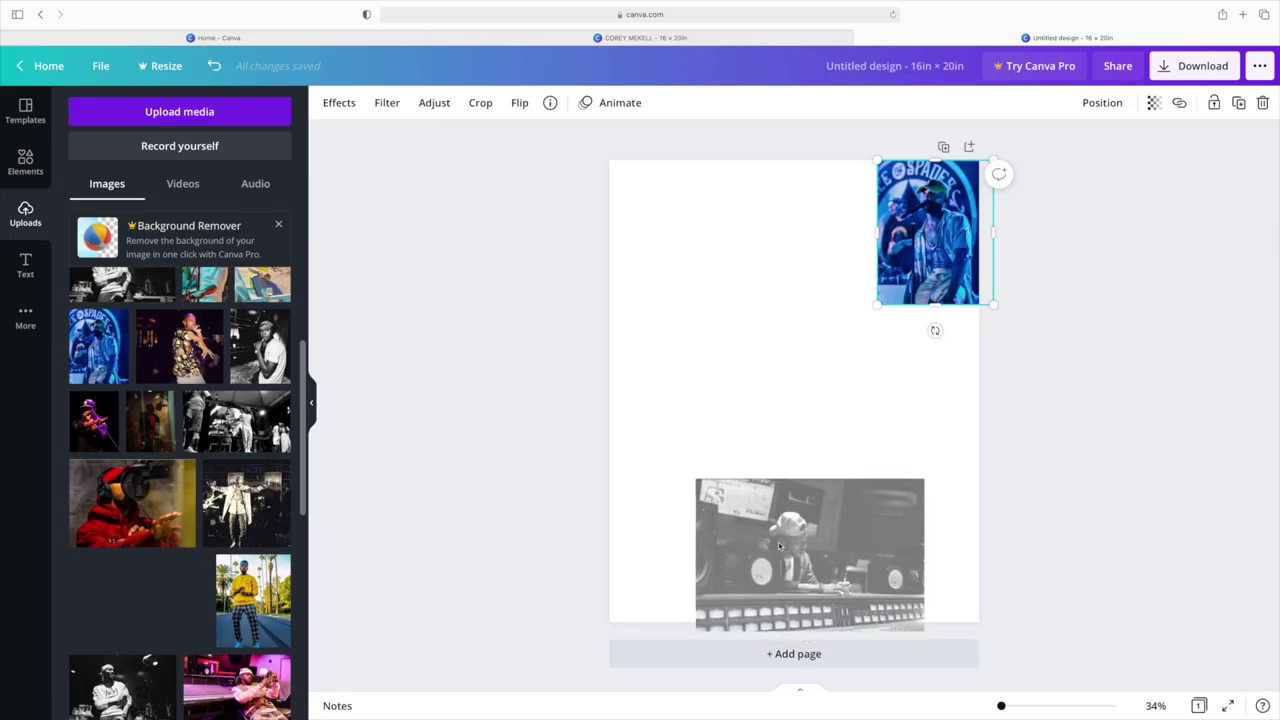
Drag more uploaded photos, including a black-and-white studio shot, onto the page.
drag(809, 514, 809, 555)
drag(133, 503, 655, 570)
drag(93, 420, 683, 253)
drag(260, 346, 625, 344)
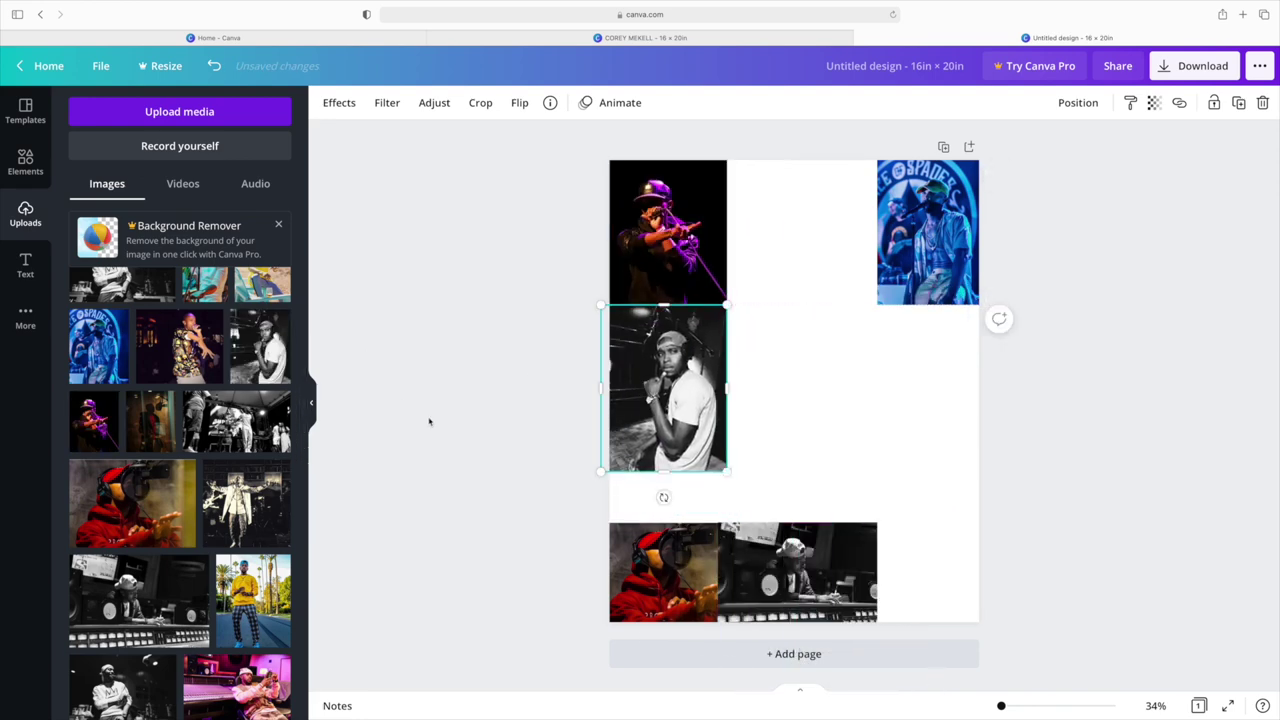
scroll(180, 450, up, 2)
drag(120, 385, 800, 230)
scroll(180, 450, down, 3)
drag(172, 543, 928, 365)
Place the portrait, gold-shirt and remaining photos to complete the collage grid.
click(716, 431)
scroll(180, 450, up, 5)
drag(204, 441, 935, 565)
drag(180, 520, 642, 460)
click(600, 350)
scroll(180, 450, down, 5)
drag(140, 437, 930, 400)
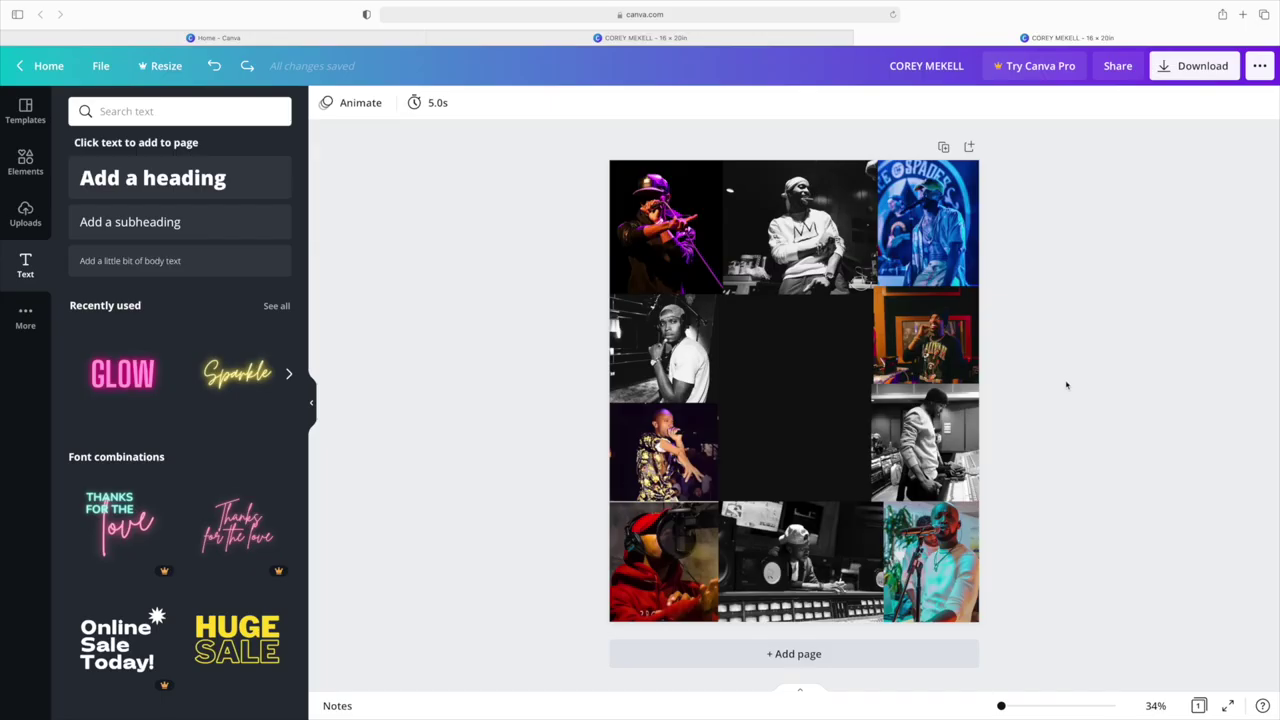
Select the grouped photo collage and lower its transparency to about 42.
drag(589, 150, 1021, 651)
click(704, 234)
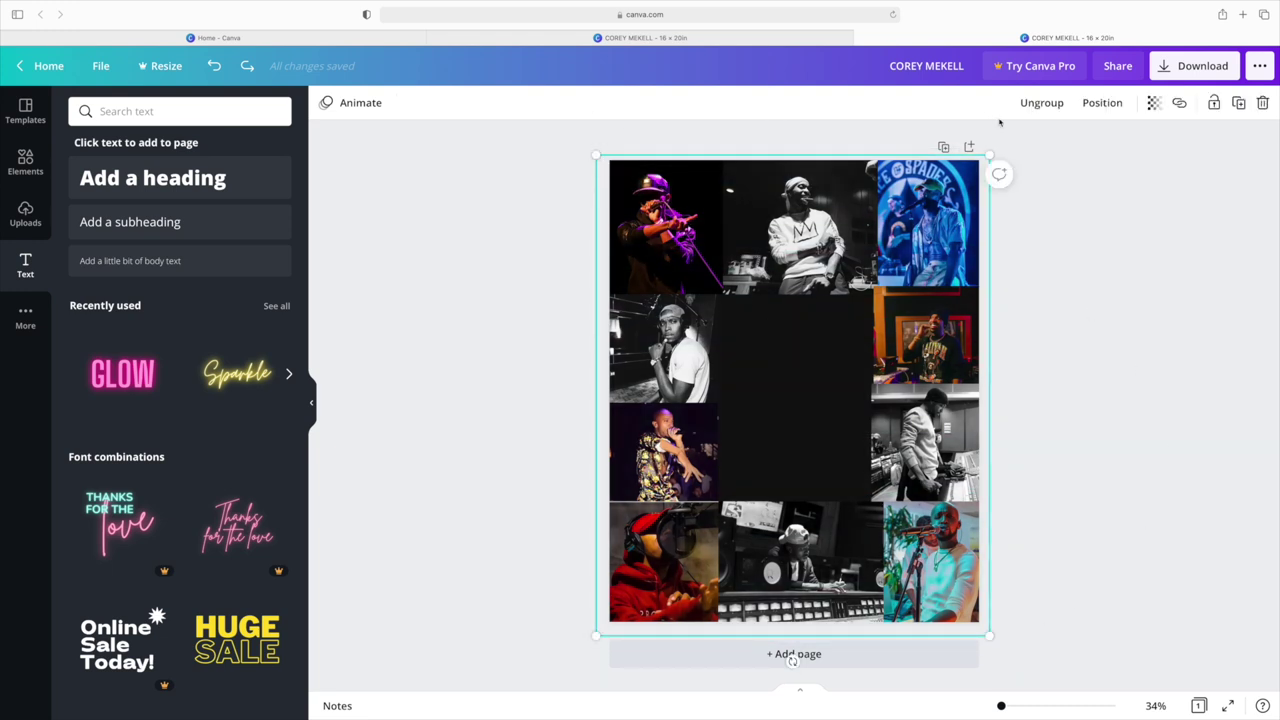
click(1040, 103)
click(1030, 104)
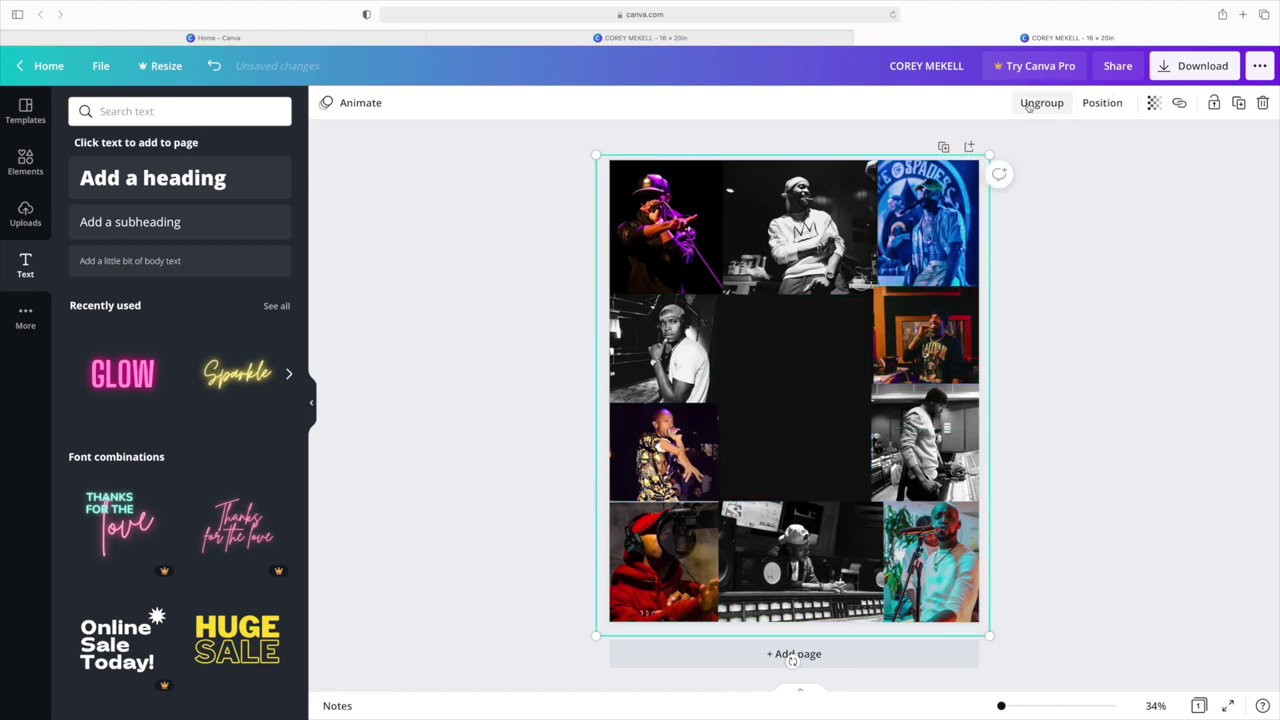
click(1153, 103)
drag(1114, 152, 1052, 152)
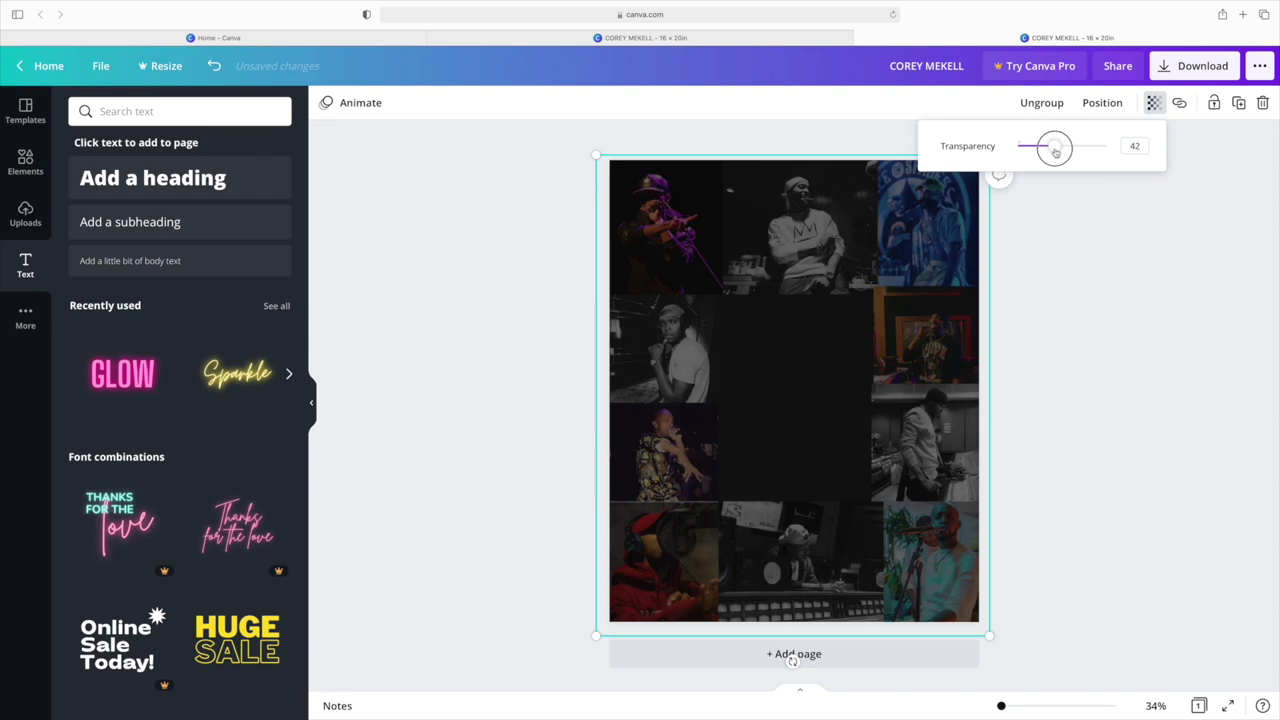
click(812, 112)
click(813, 151)
Add a bold 'COREY MEKELL' heading at size 104 near the page top.
click(237, 196)
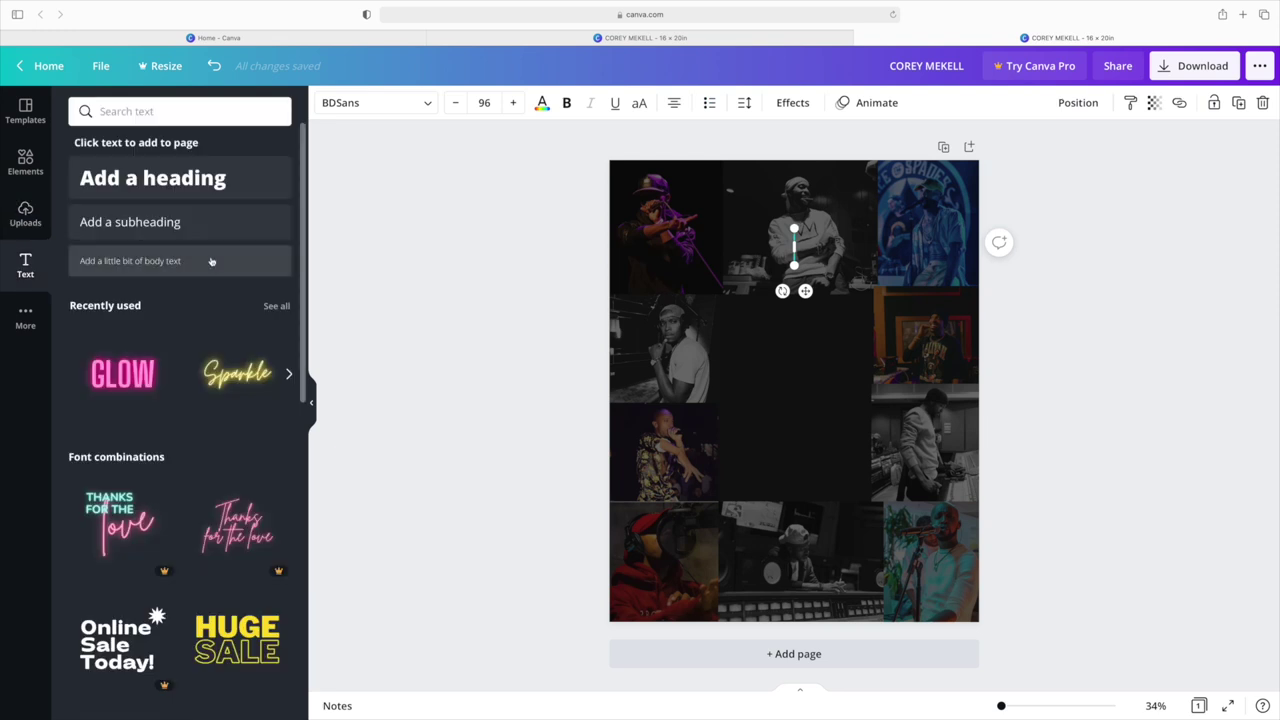
click(237, 196)
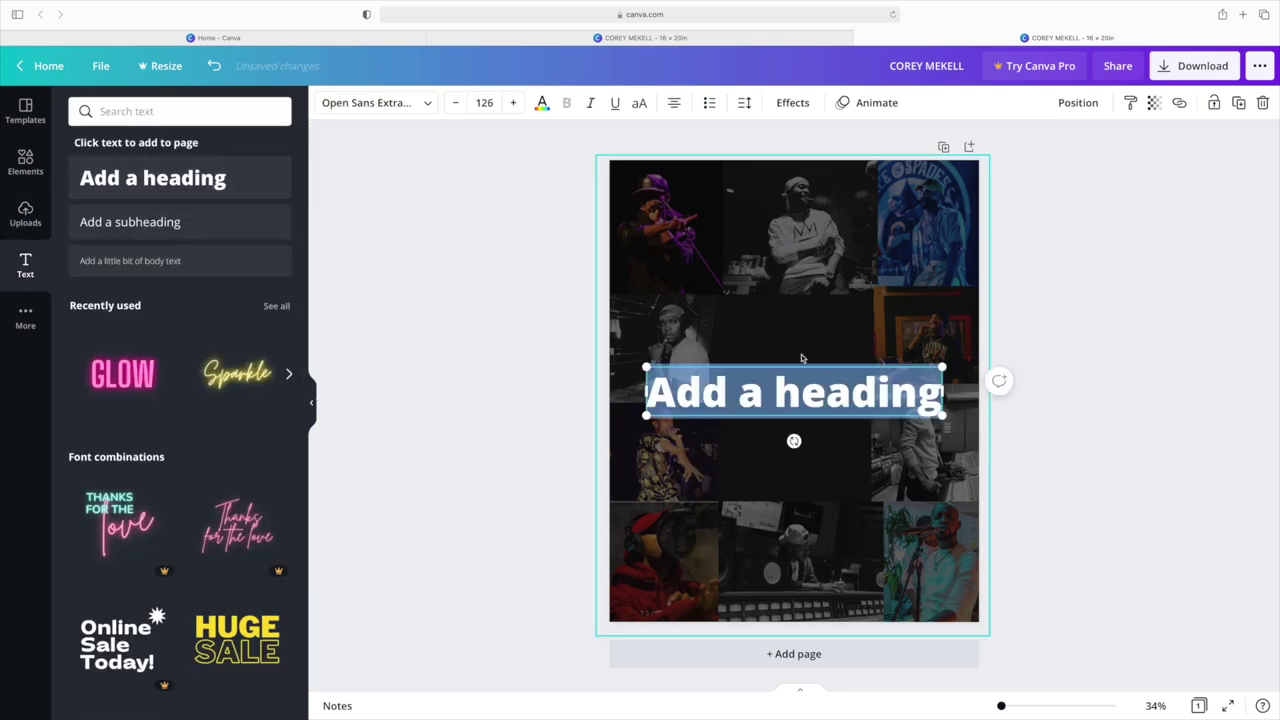
key(BackSpace)
text(CORE)
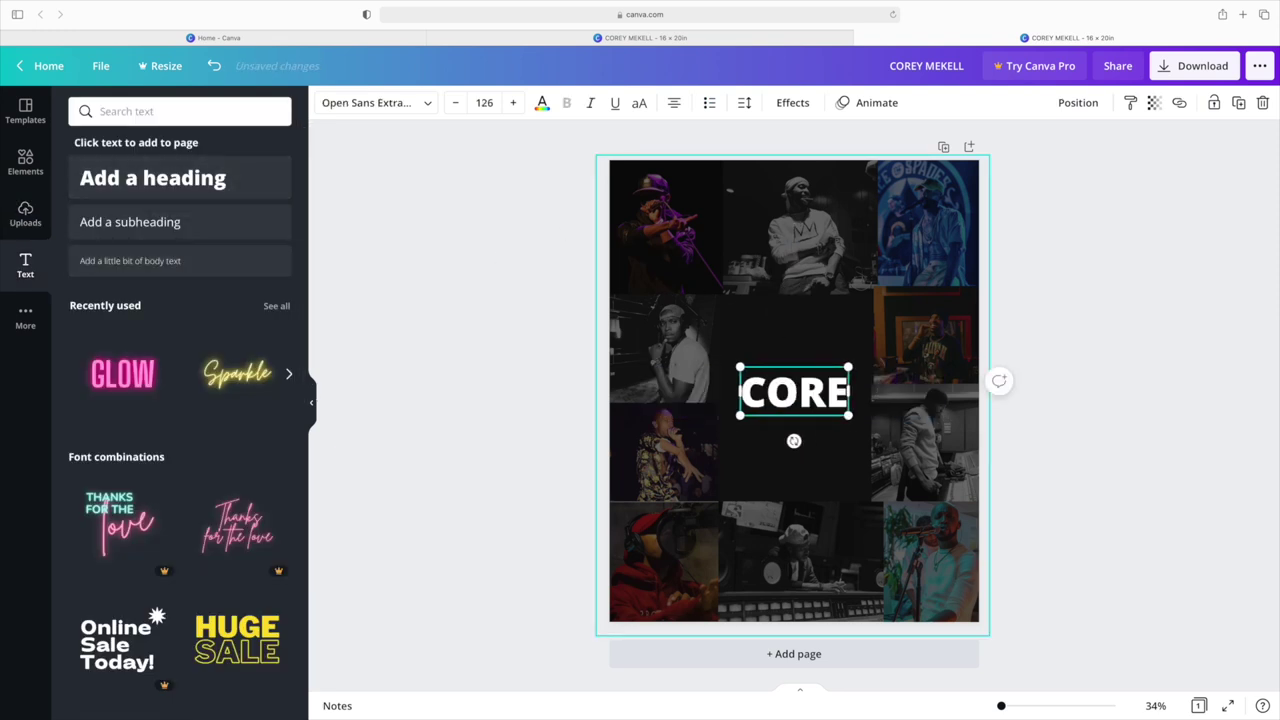
text(Y MEKELL)
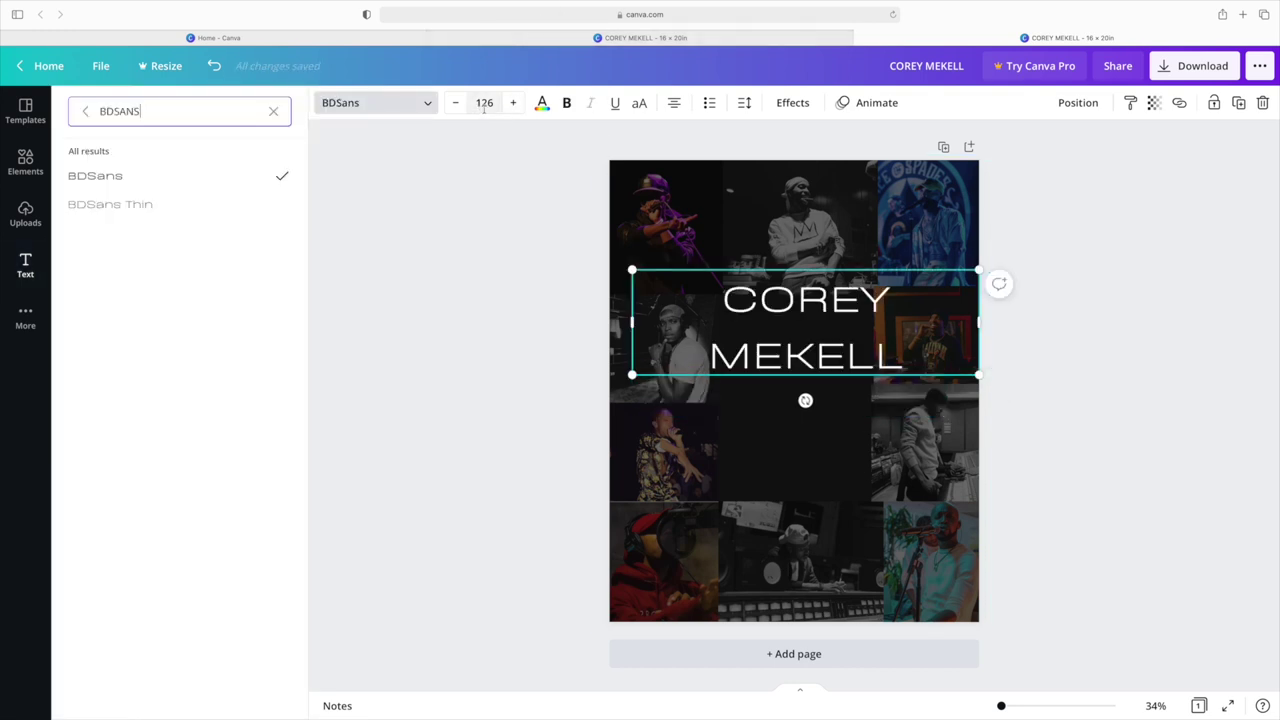
click(484, 105)
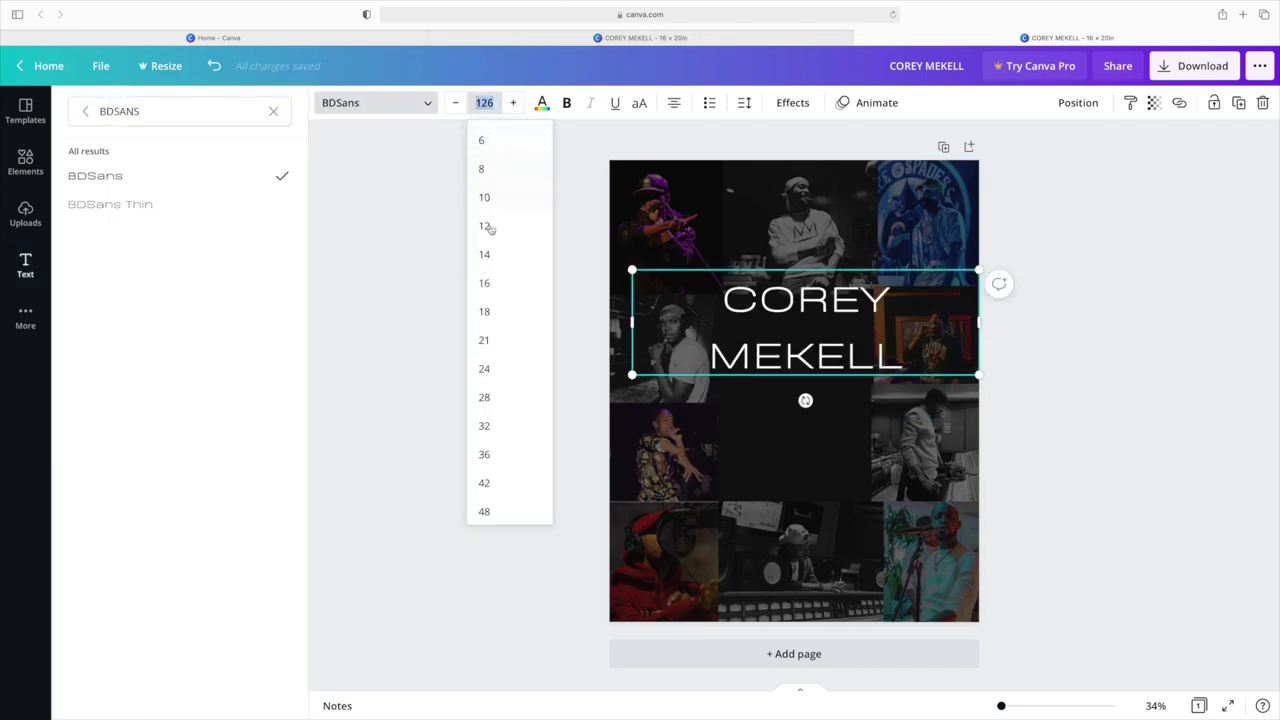
scroll(503, 417, down, 5)
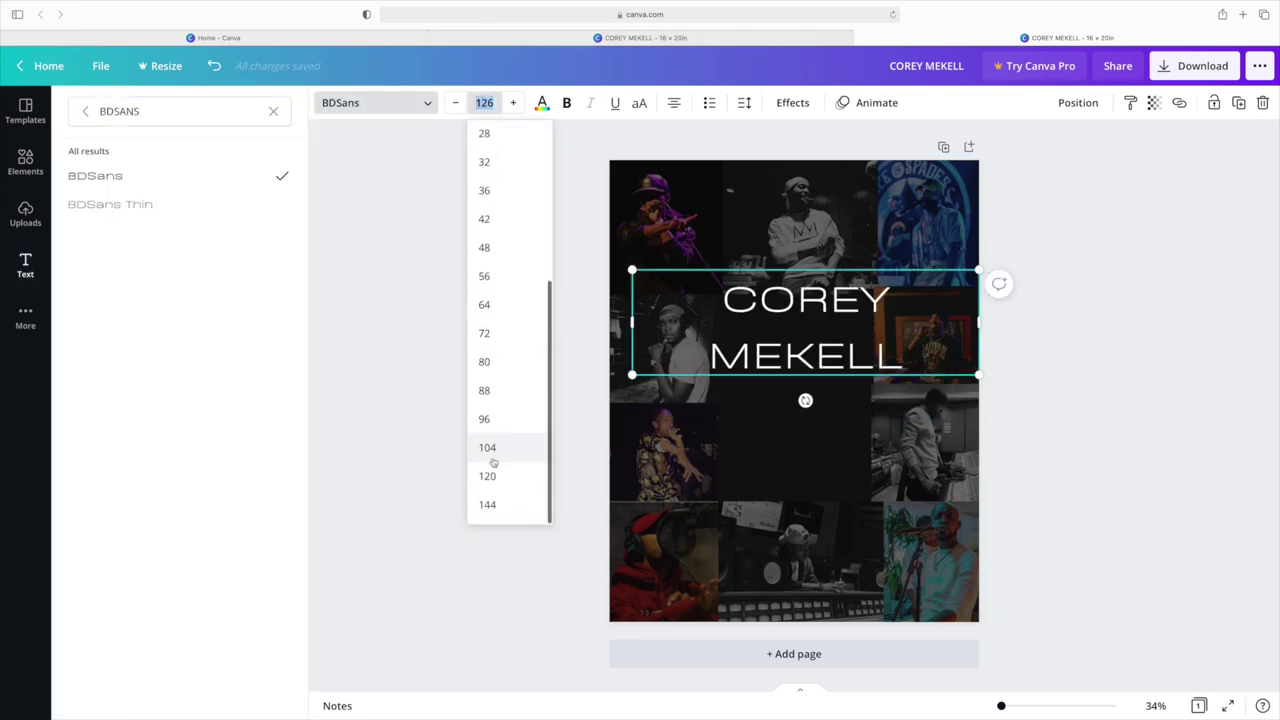
click(493, 456)
drag(817, 334, 817, 300)
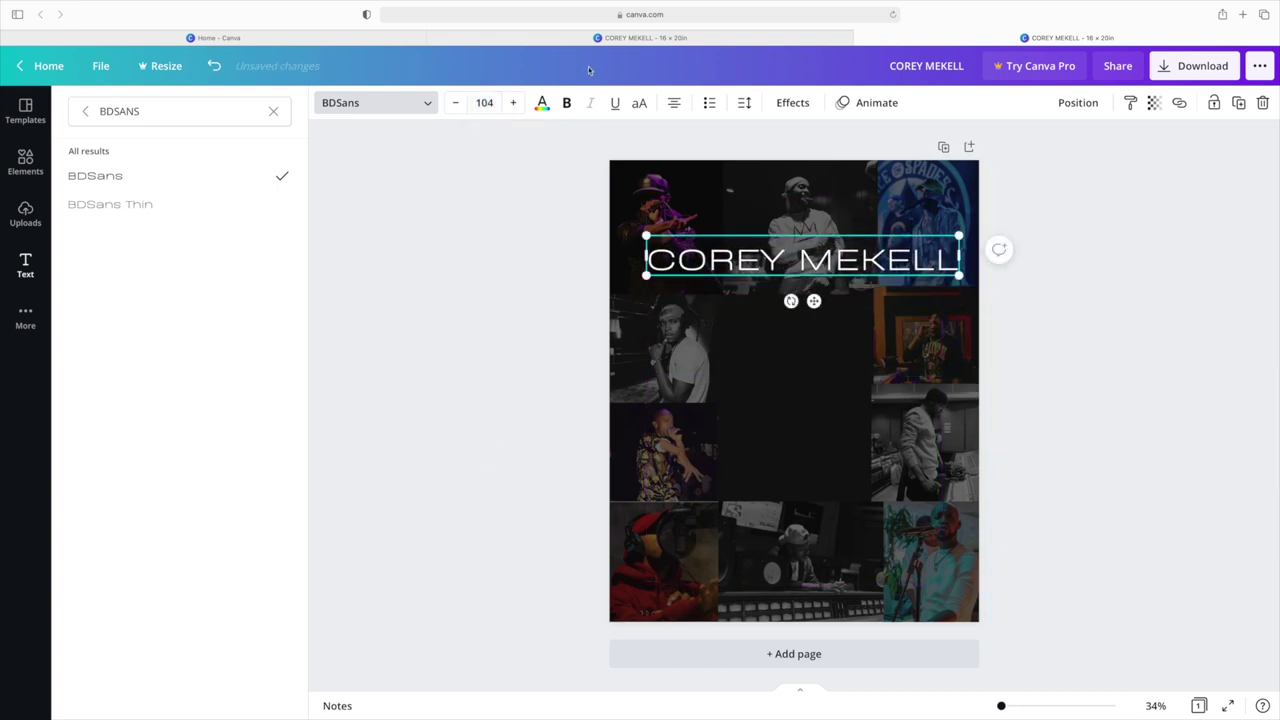
click(567, 103)
Give the title a dark blue shadow with transparency 92 and blur 83.
click(792, 103)
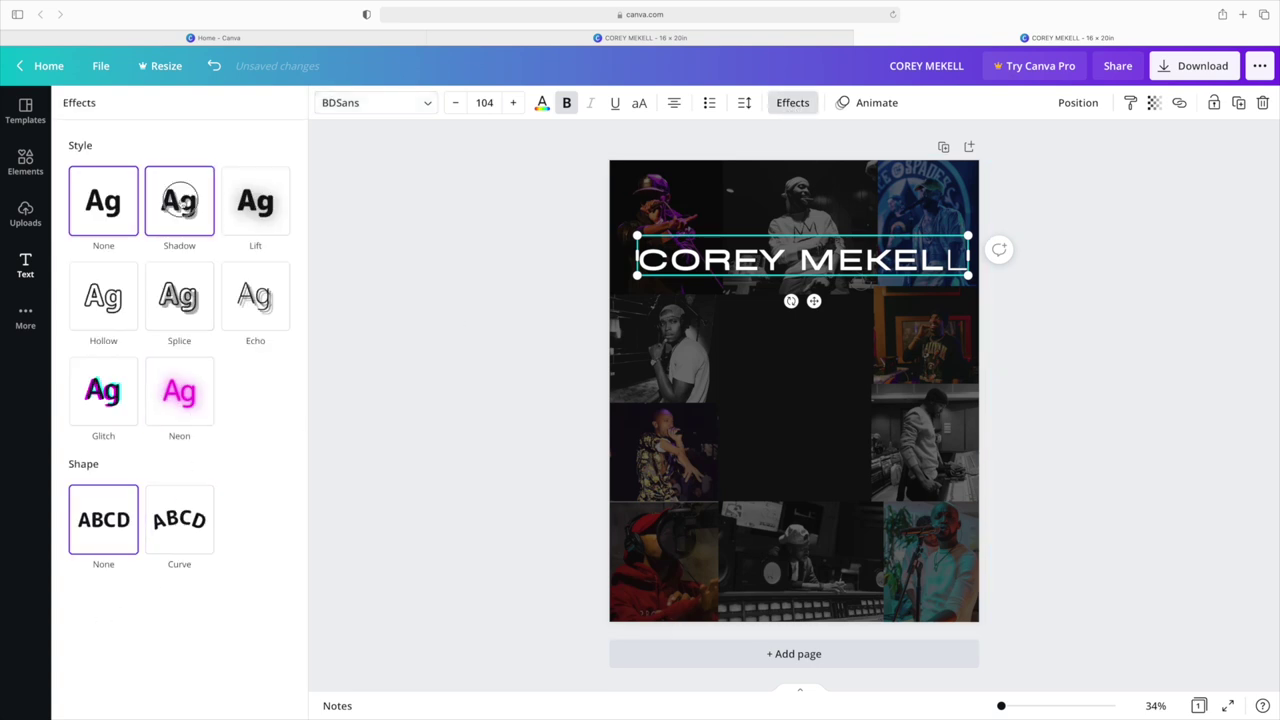
click(179, 203)
click(276, 432)
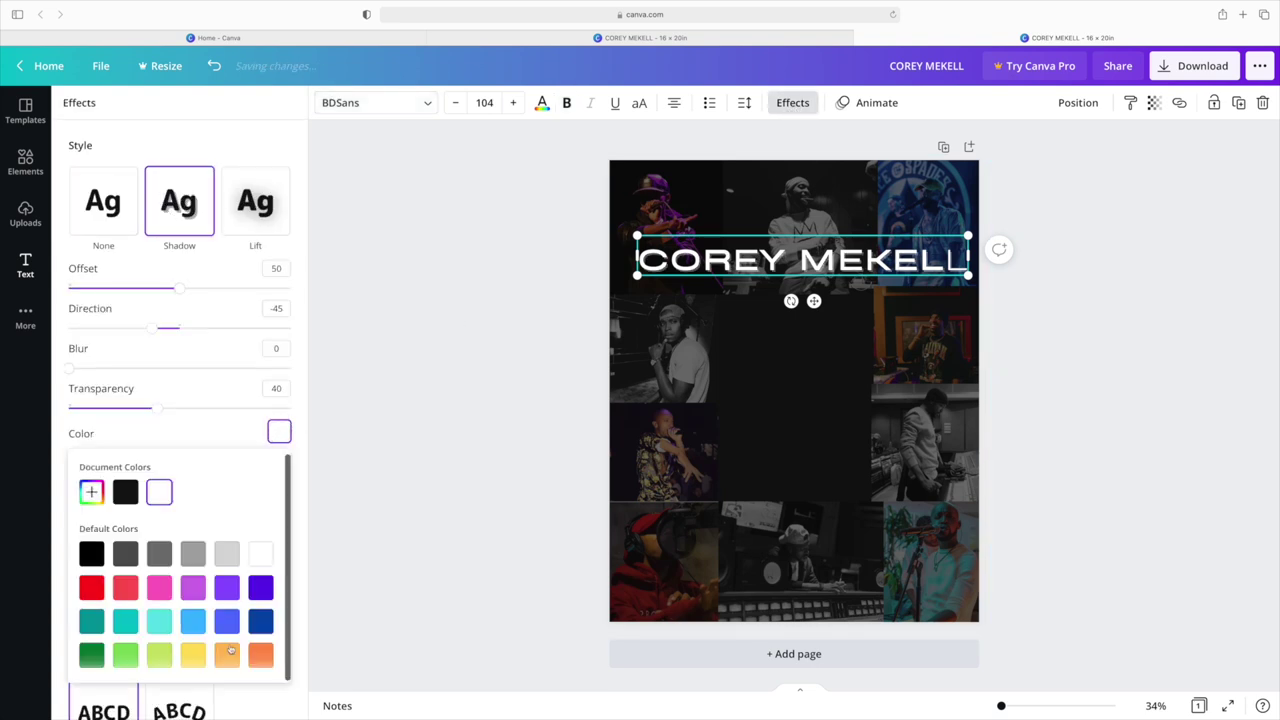
click(254, 628)
drag(155, 410, 273, 410)
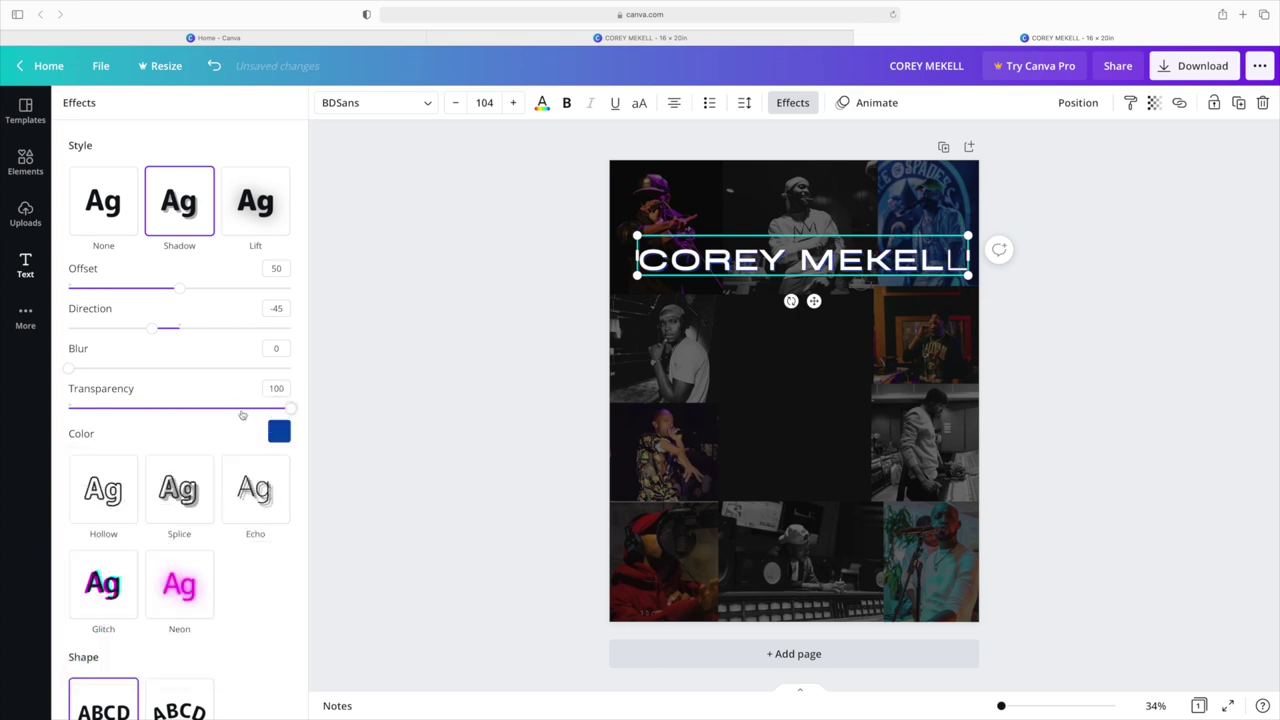
drag(70, 373, 278, 378)
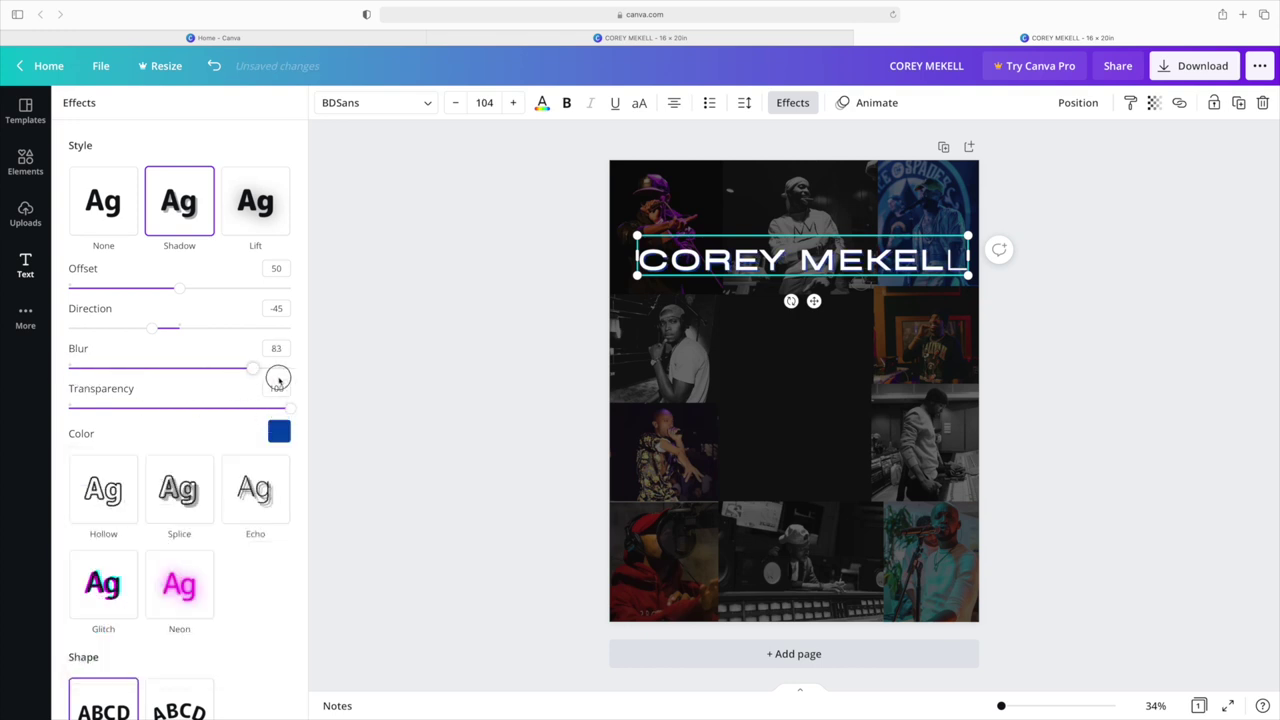
key(ctrl+z)
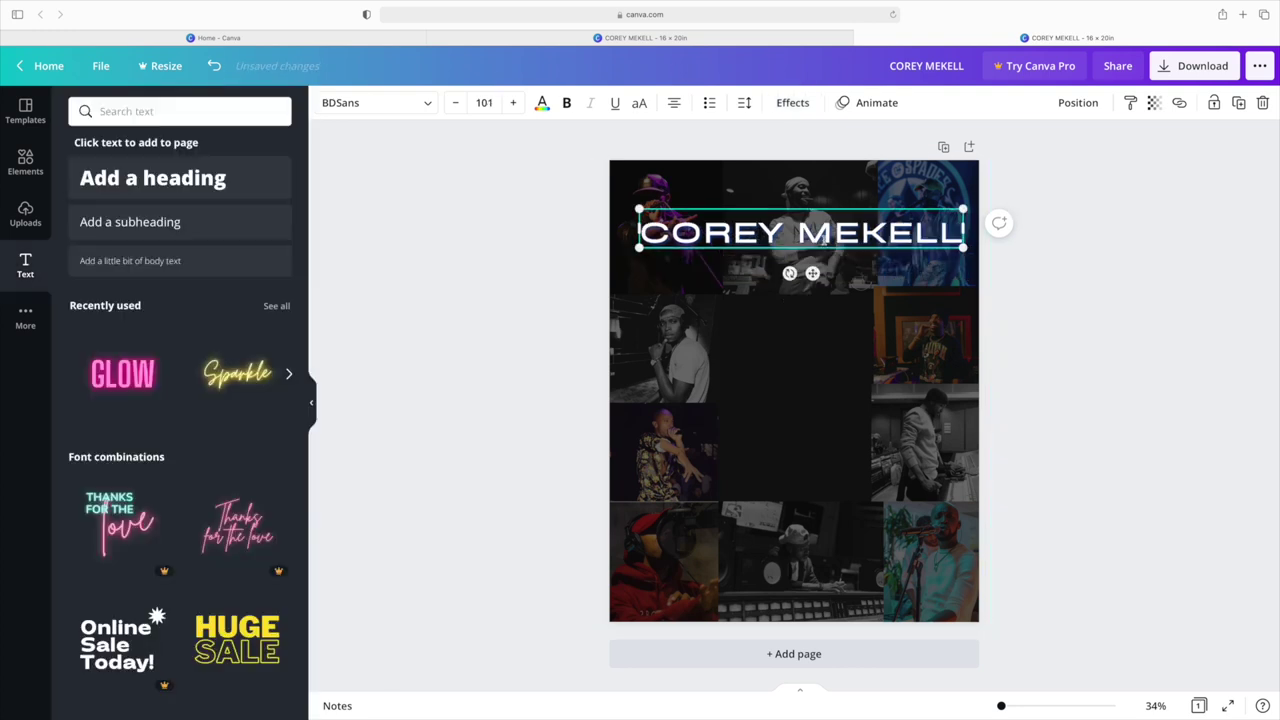
Add a 'MANIFEST YOUR DESTINY' subheading set in BDSans.
click(120, 221)
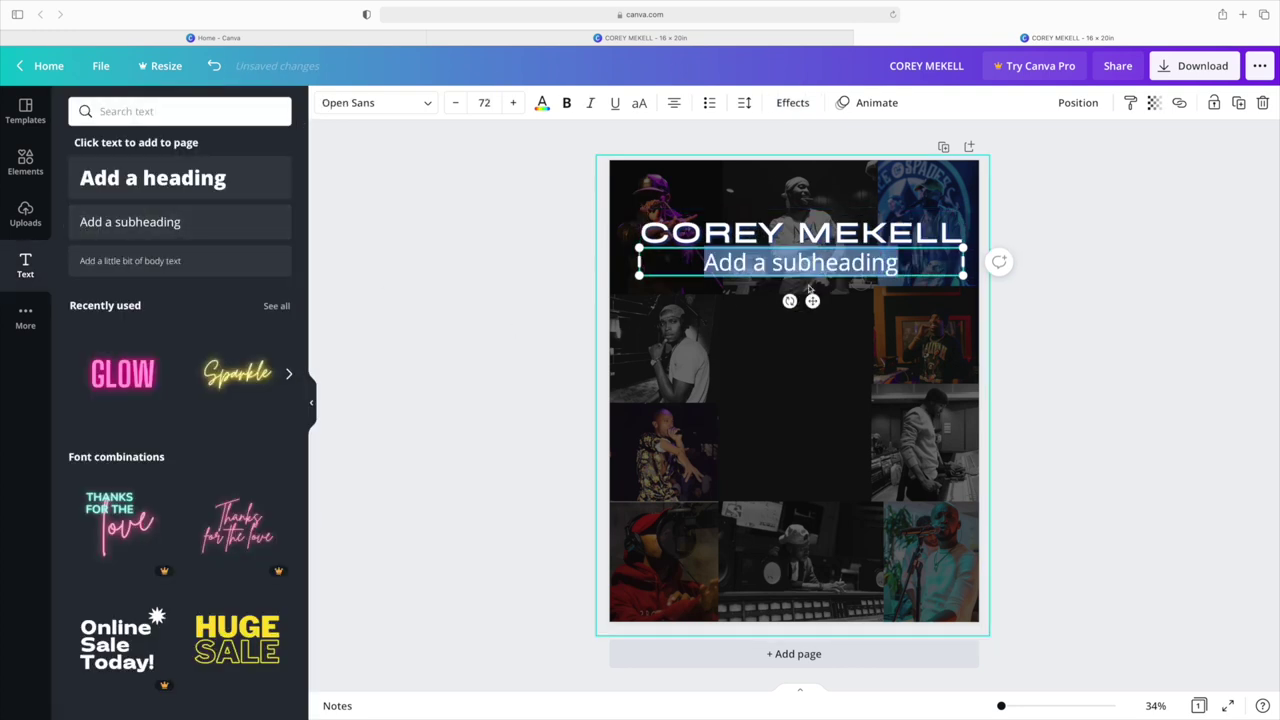
key(BackSpace)
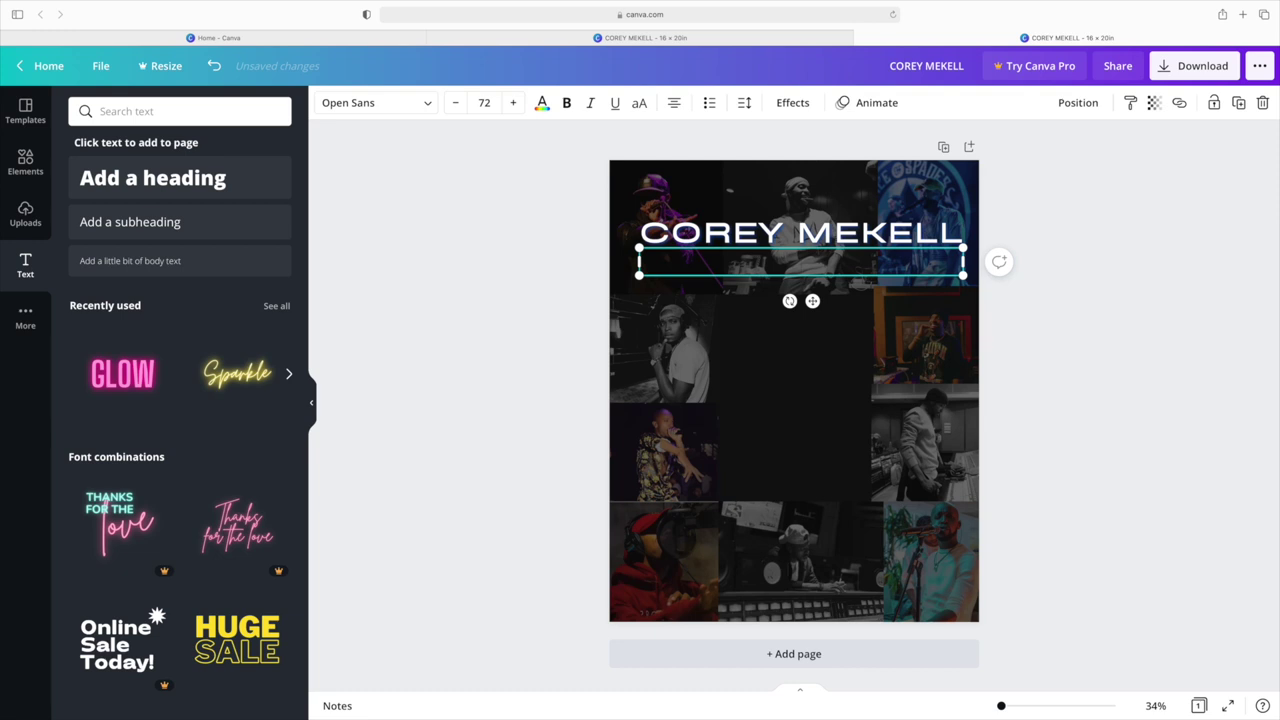
text(MANIFEST)
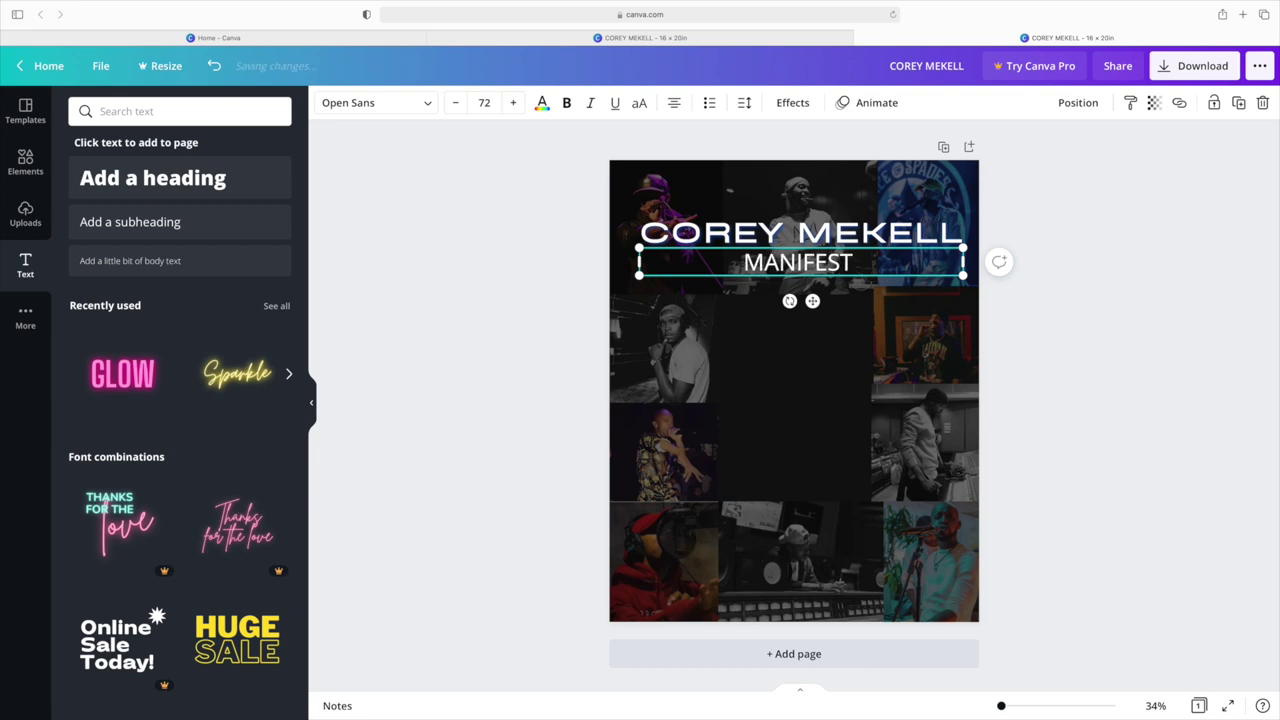
text( YOUR DESTINY)
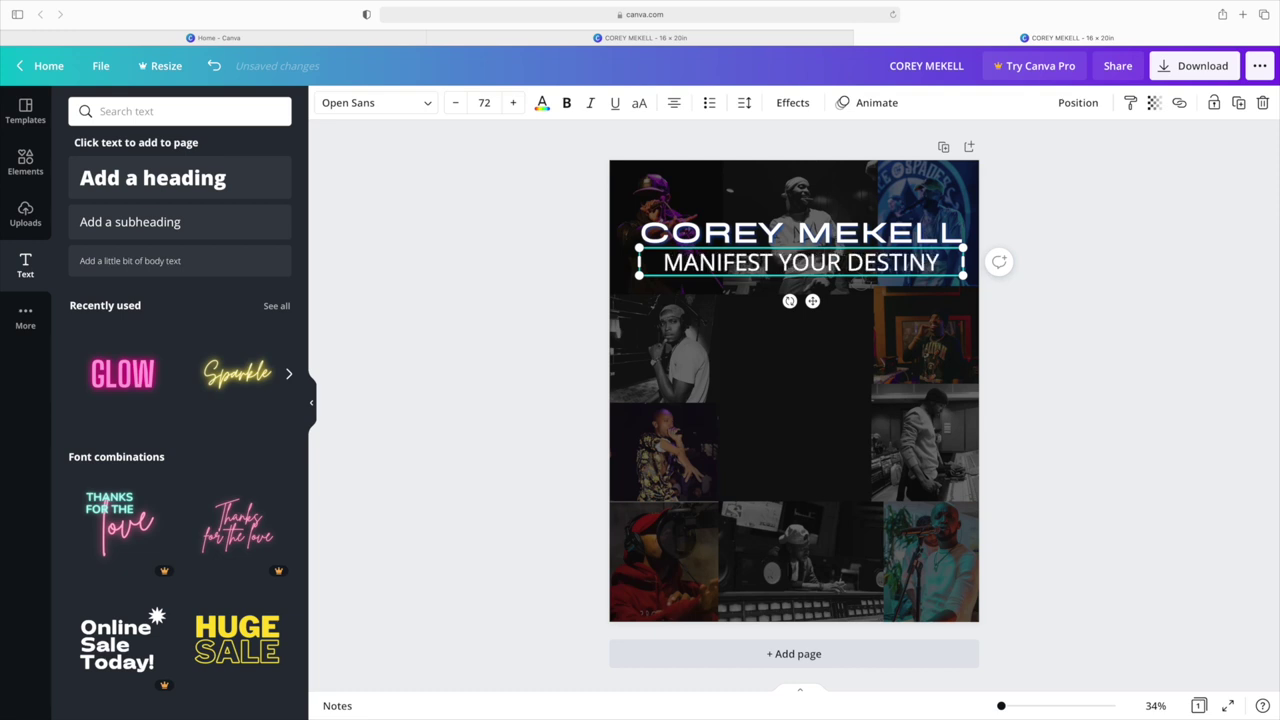
click(380, 105)
click(131, 177)
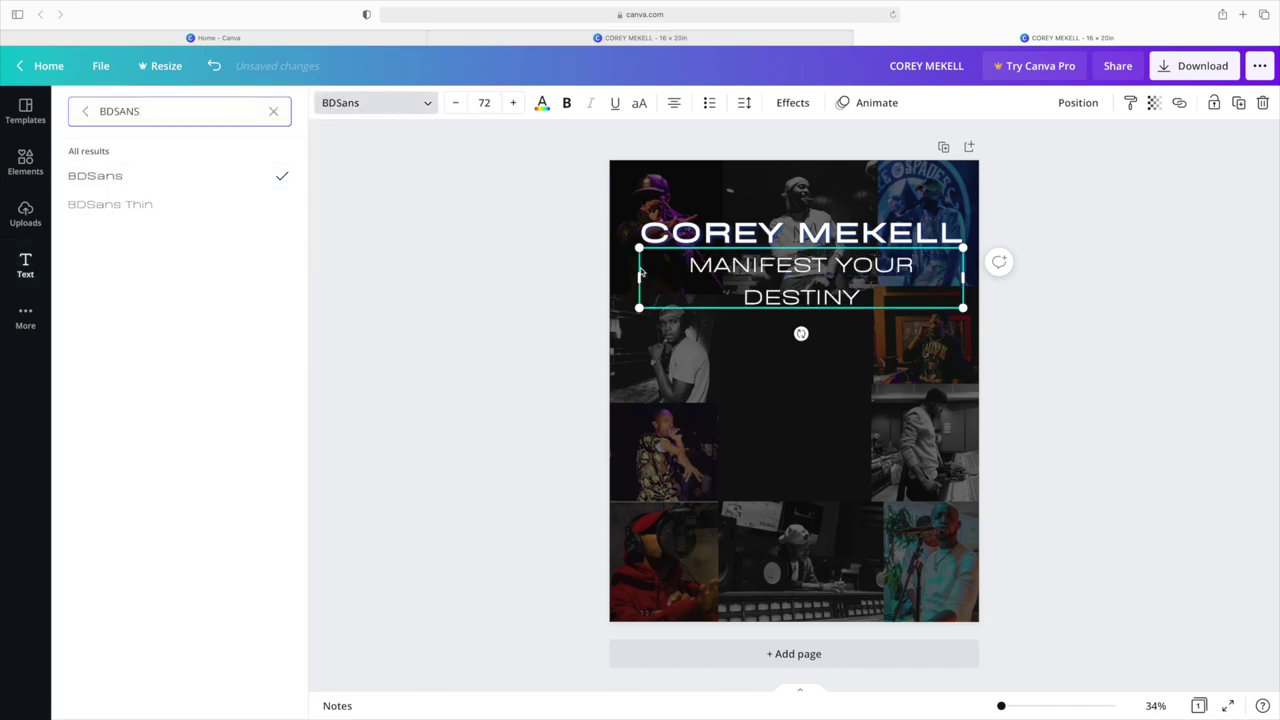
Set the subheading to size 48 with letter spacing 50.
click(484, 103)
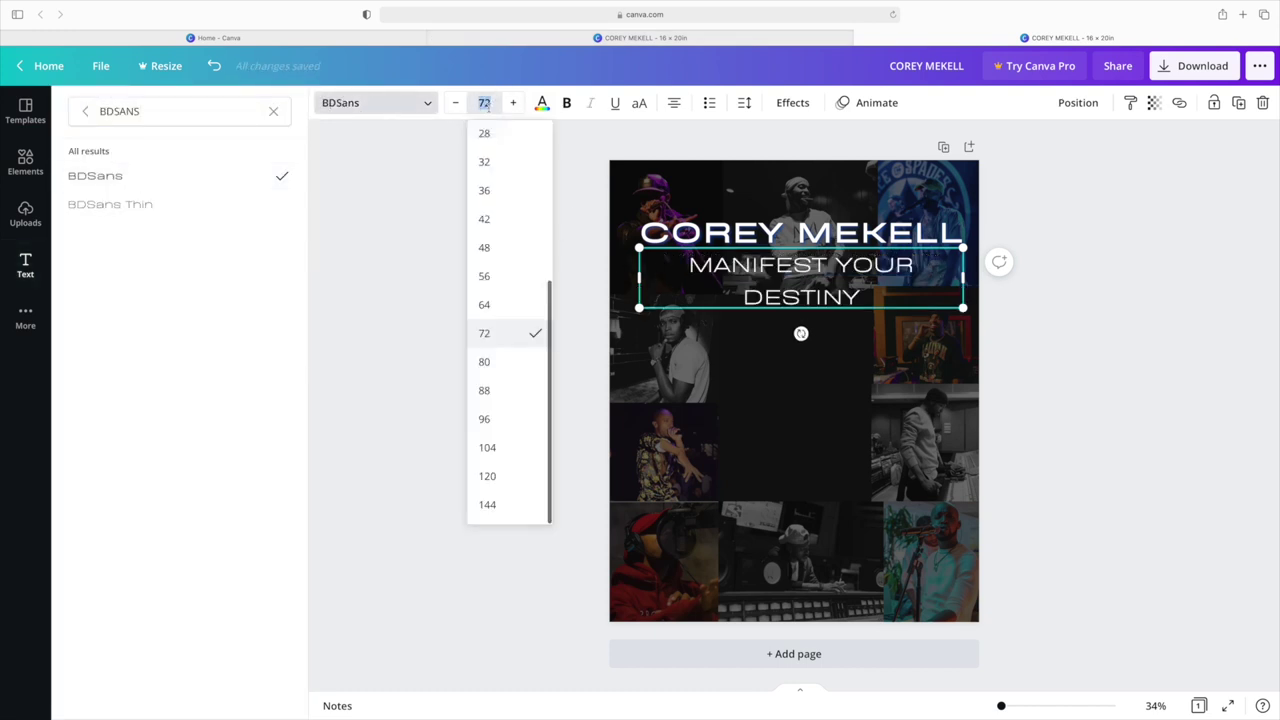
click(484, 247)
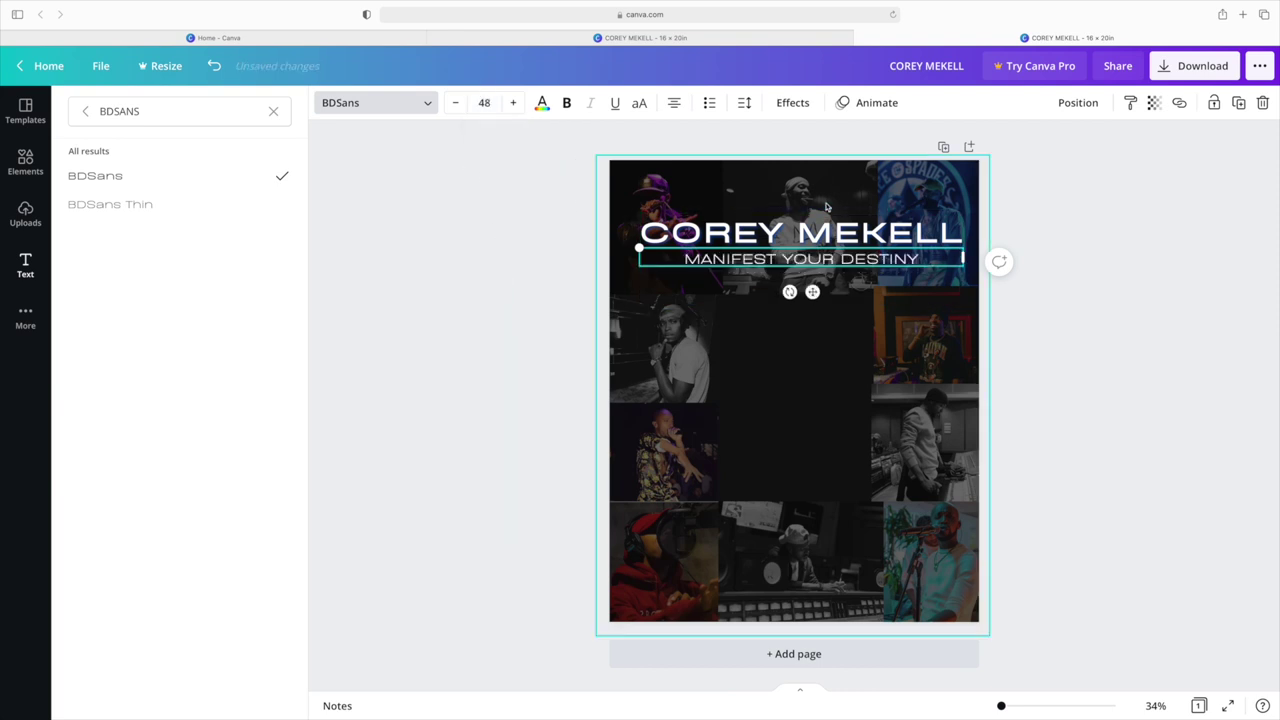
click(743, 107)
drag(854, 156, 857, 157)
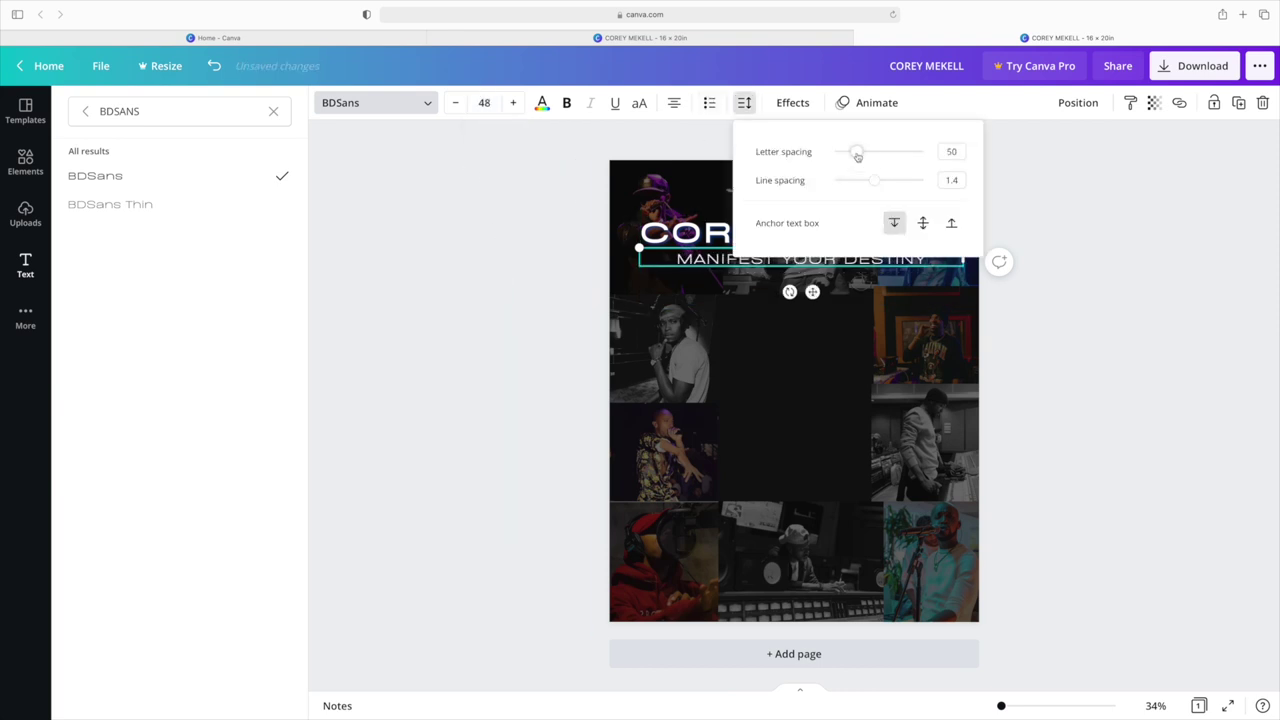
click(792, 103)
Apply a dark blue shadow with transparency 100 and blur 100 to the subheading.
click(190, 224)
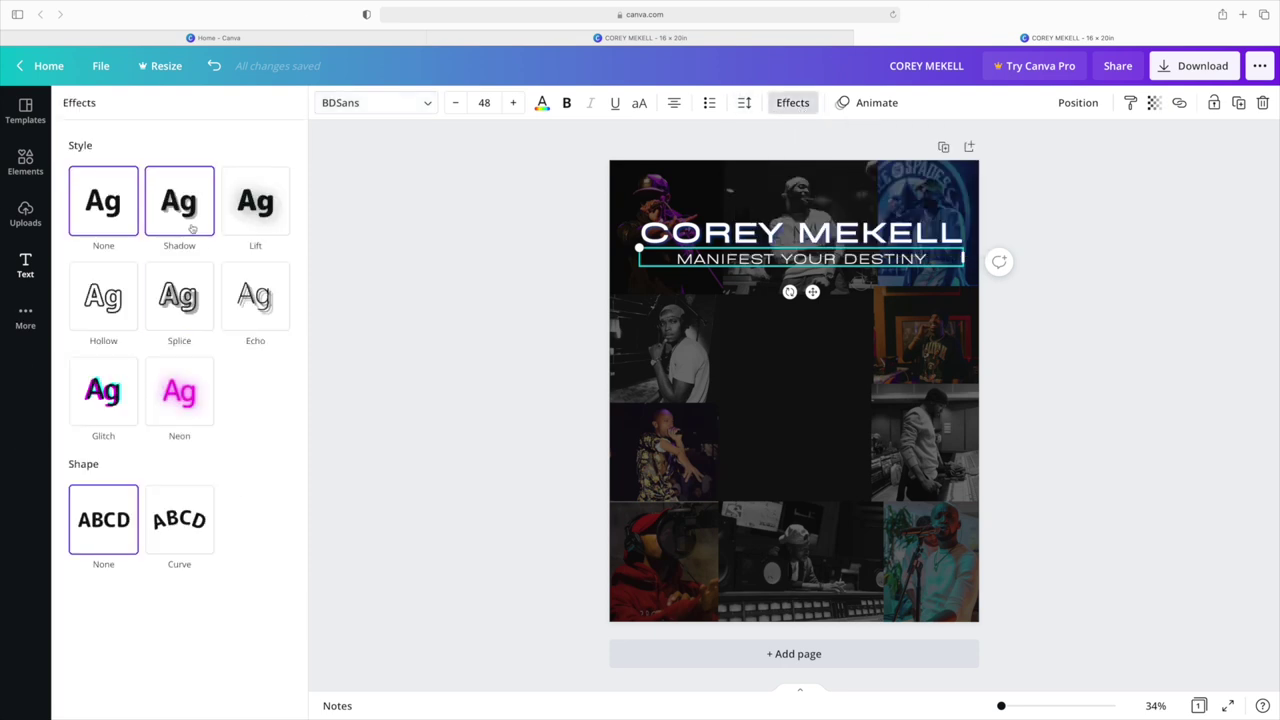
drag(154, 414, 292, 410)
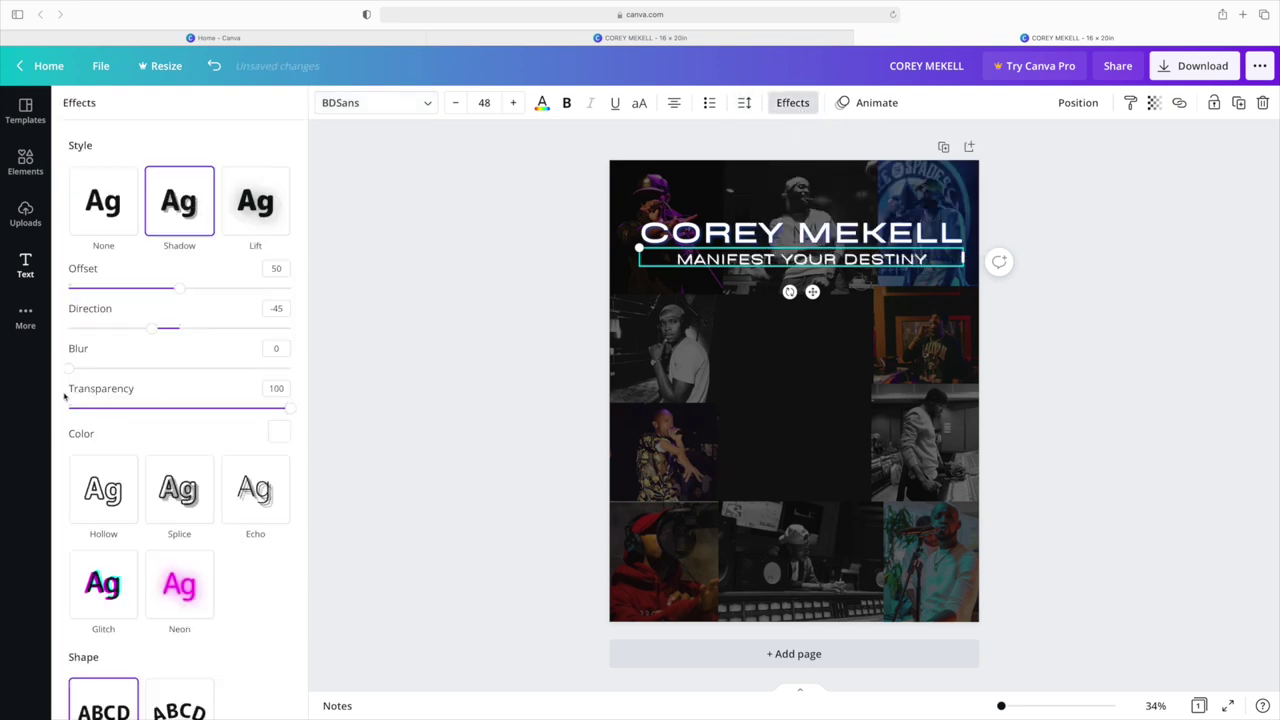
drag(67, 368, 320, 372)
click(281, 431)
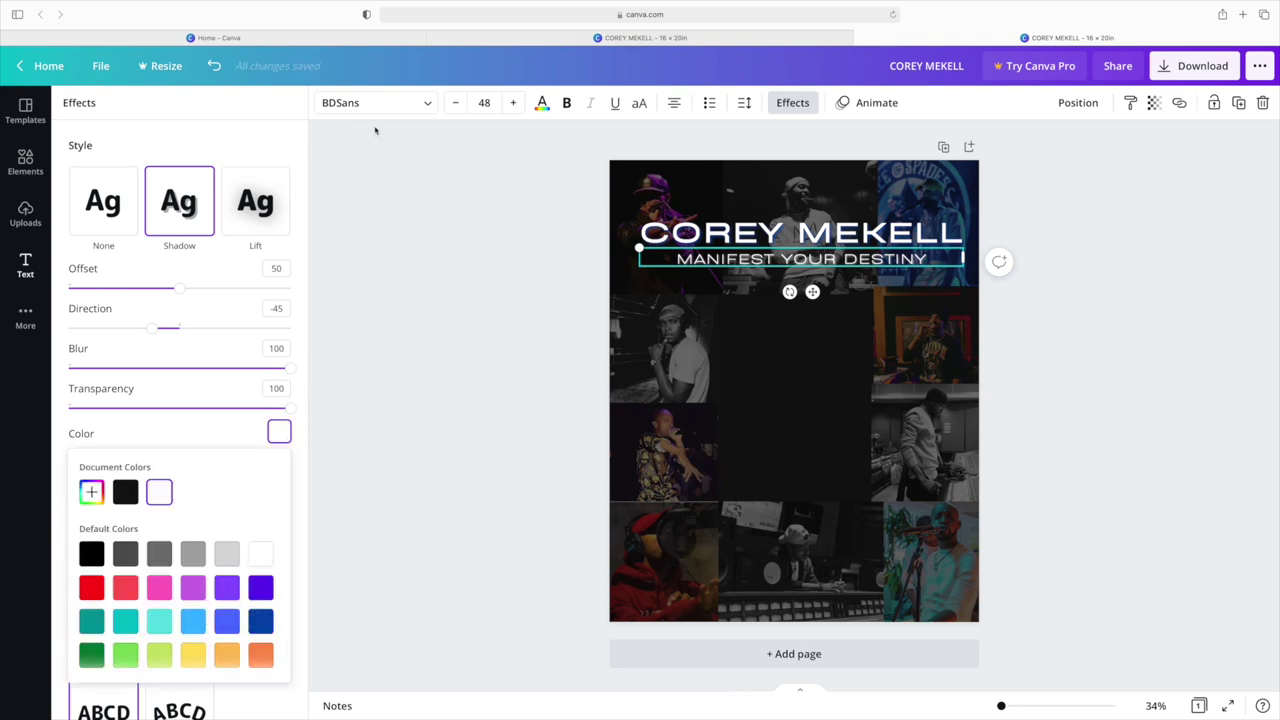
click(260, 621)
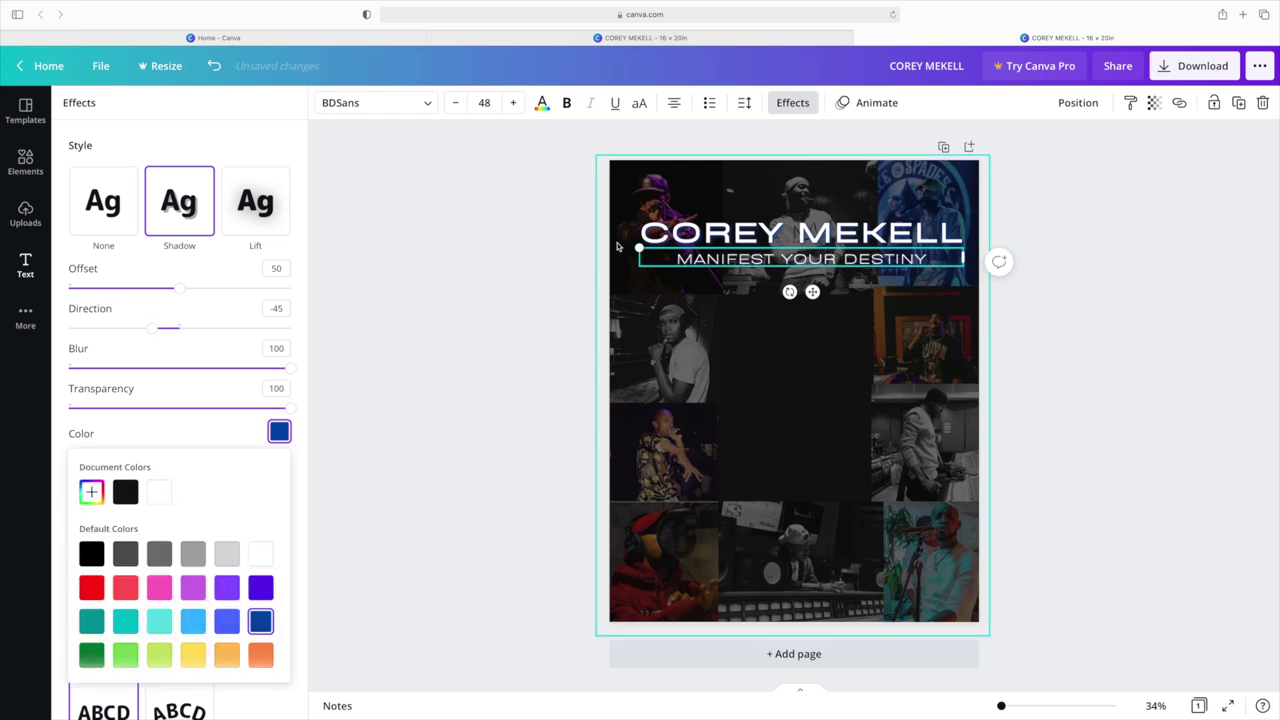
click(870, 297)
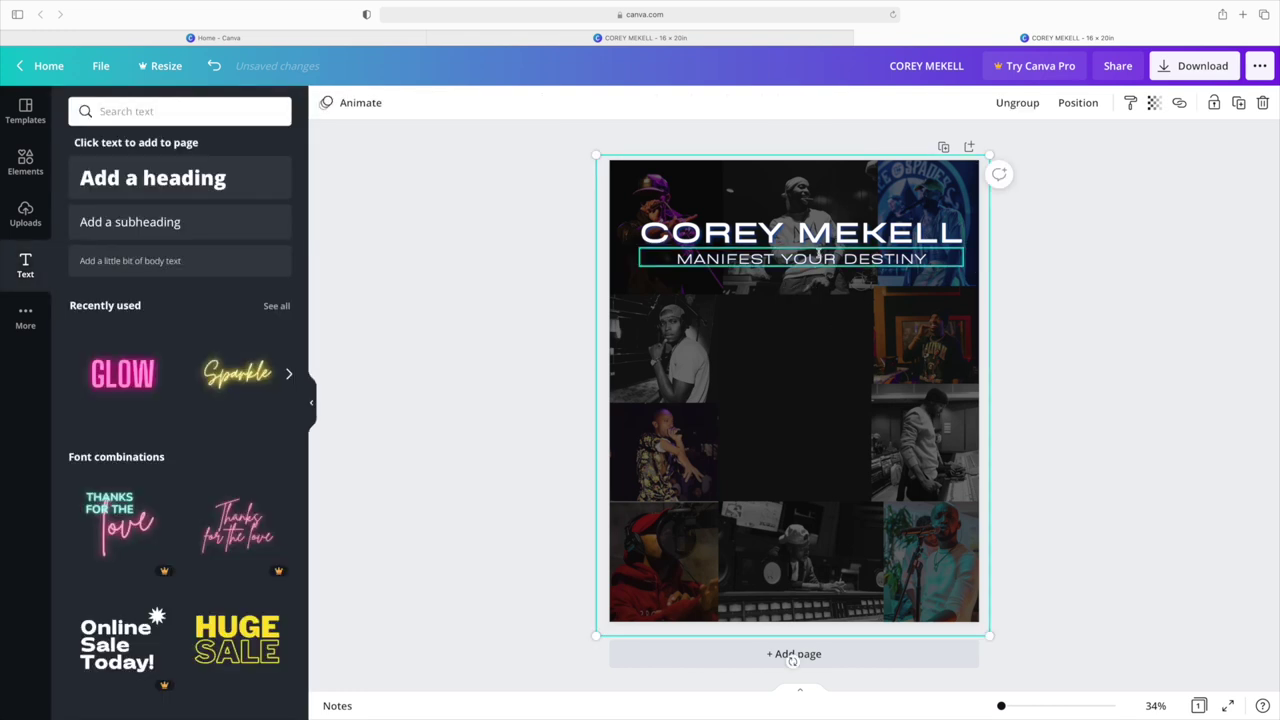
Place an outlined rectangle from Elements and make its outline white.
click(812, 250)
key(r)
drag(640, 188, 771, 297)
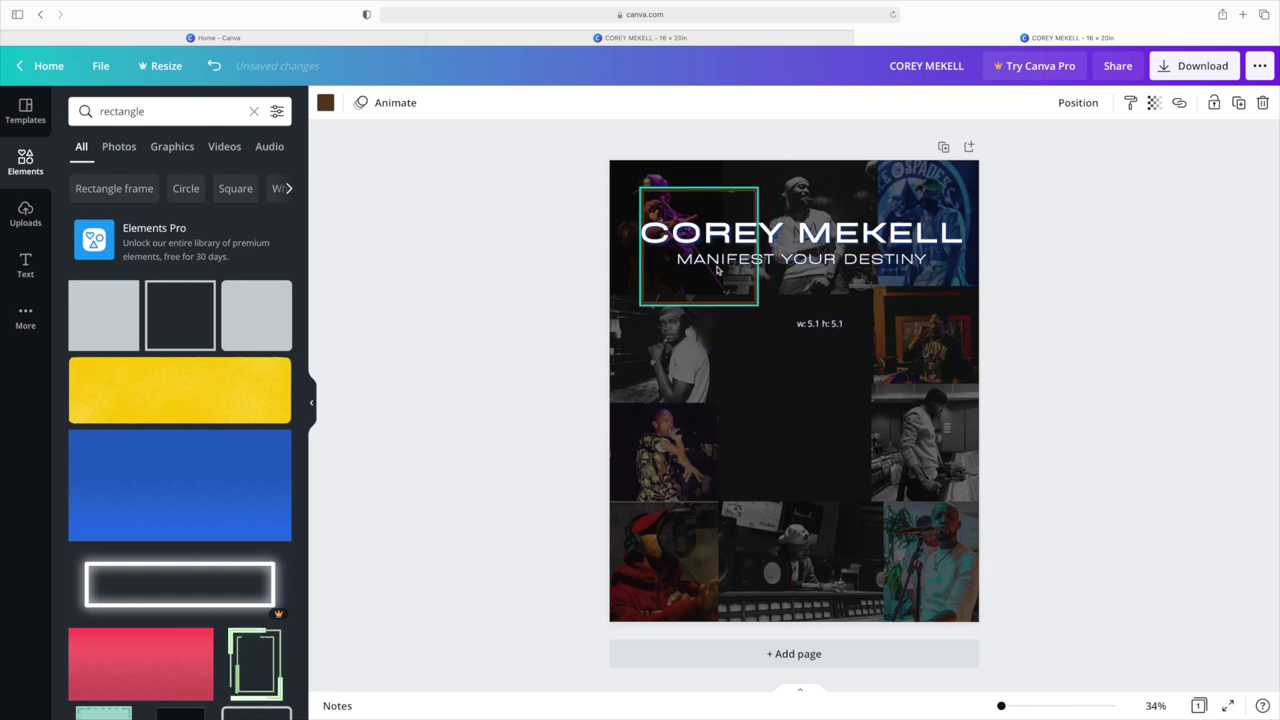
click(325, 103)
click(197, 178)
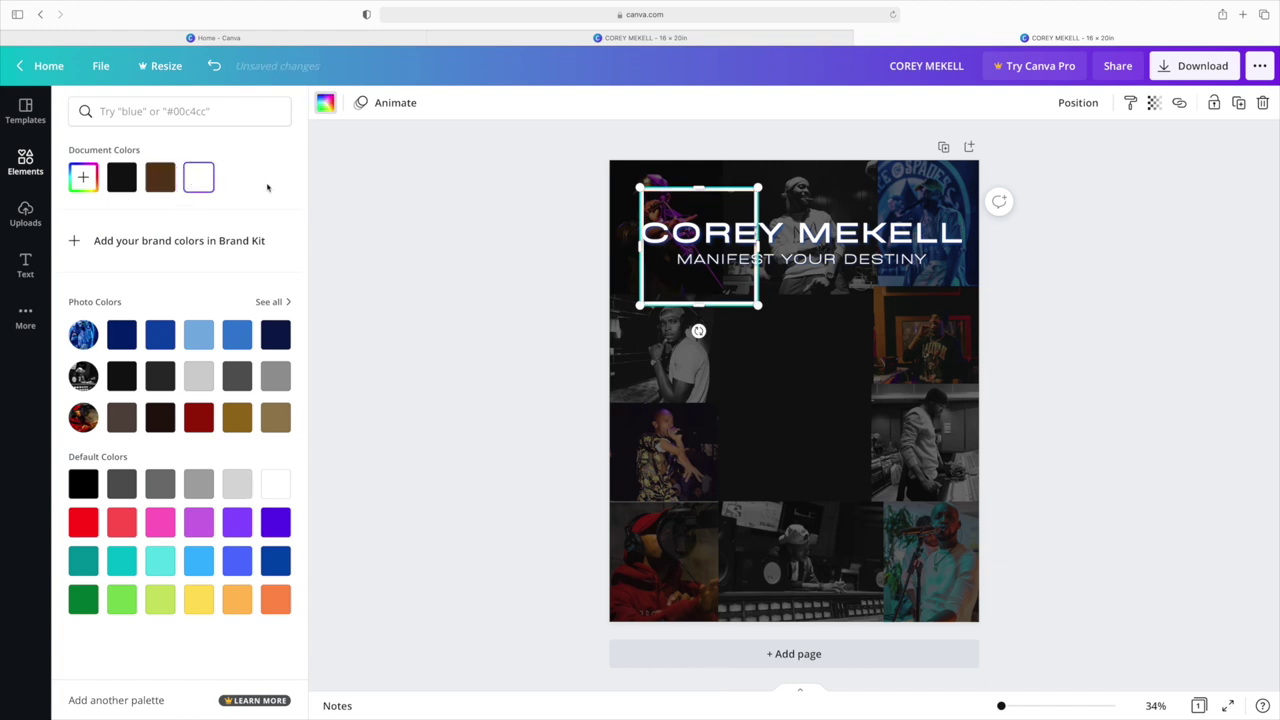
Resize the white outline so it frames nearly the whole page.
drag(759, 307, 698, 606)
drag(757, 398, 970, 400)
drag(640, 397, 625, 395)
drag(797, 187, 797, 165)
drag(626, 384, 619, 390)
drag(797, 606, 797, 612)
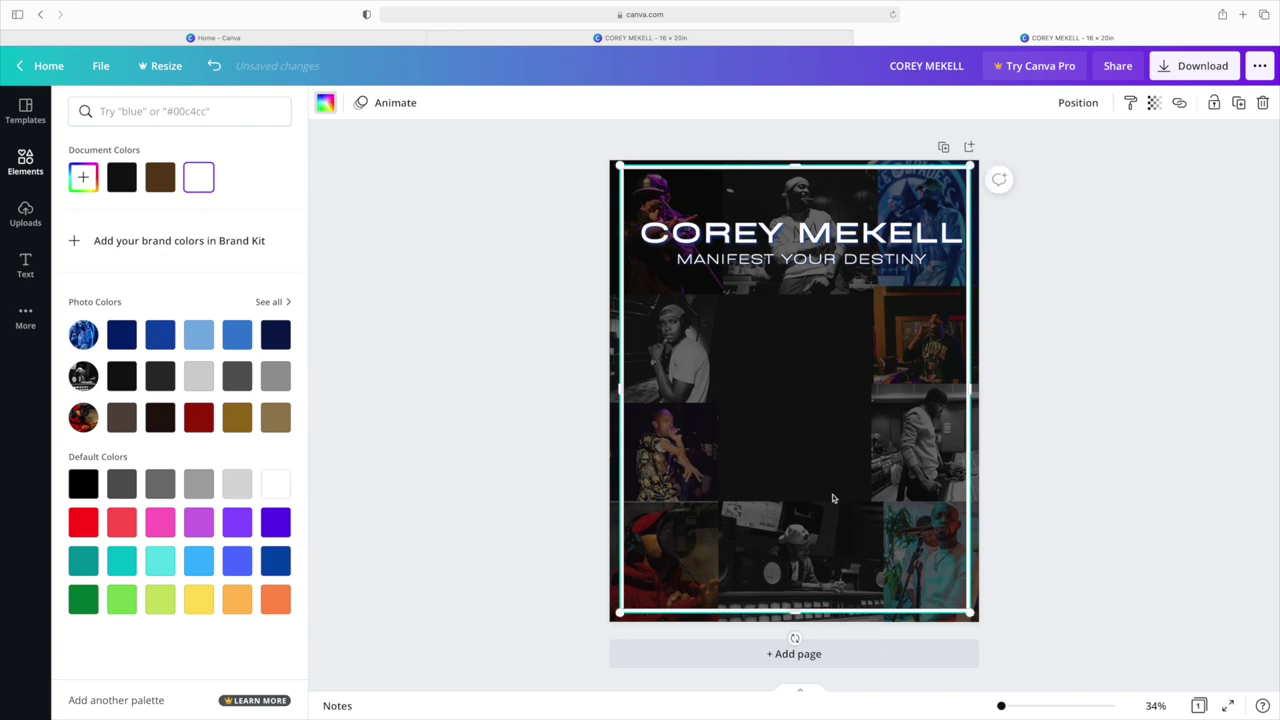
drag(619, 390, 617, 391)
drag(792, 171, 790, 174)
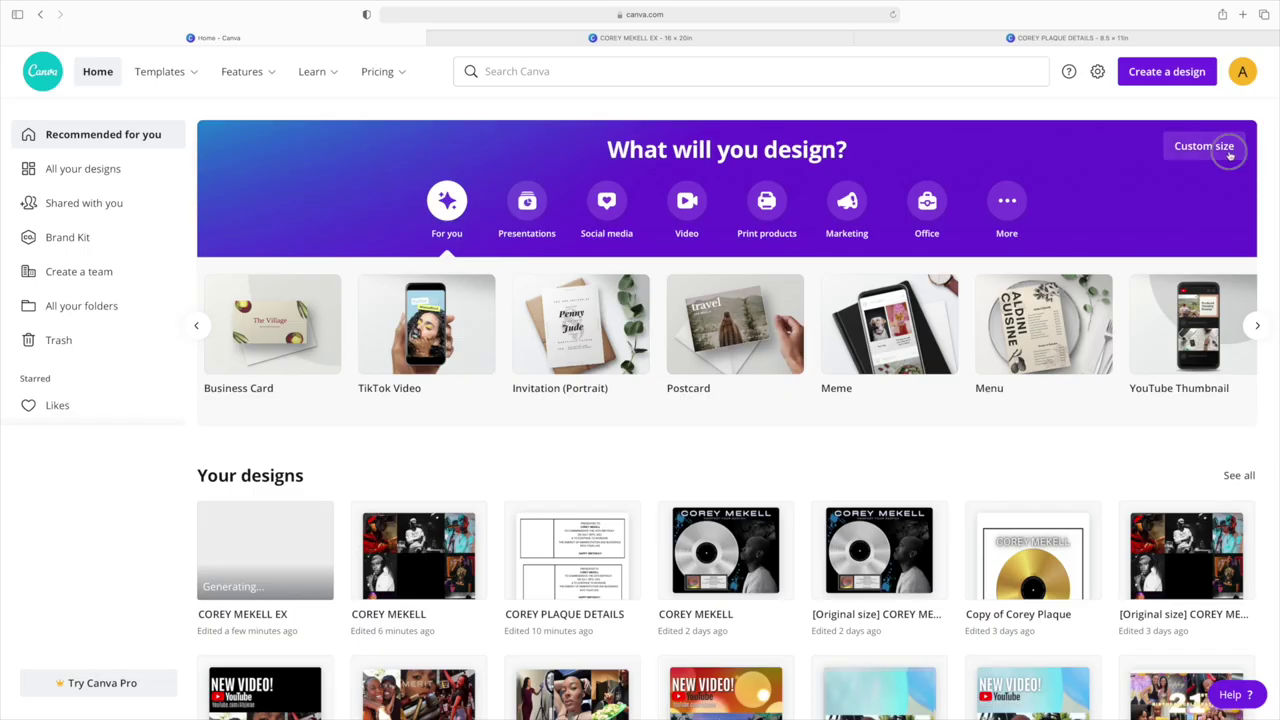
Create a blank design using the 8.5 × 11 in size with inch units.
click(1228, 152)
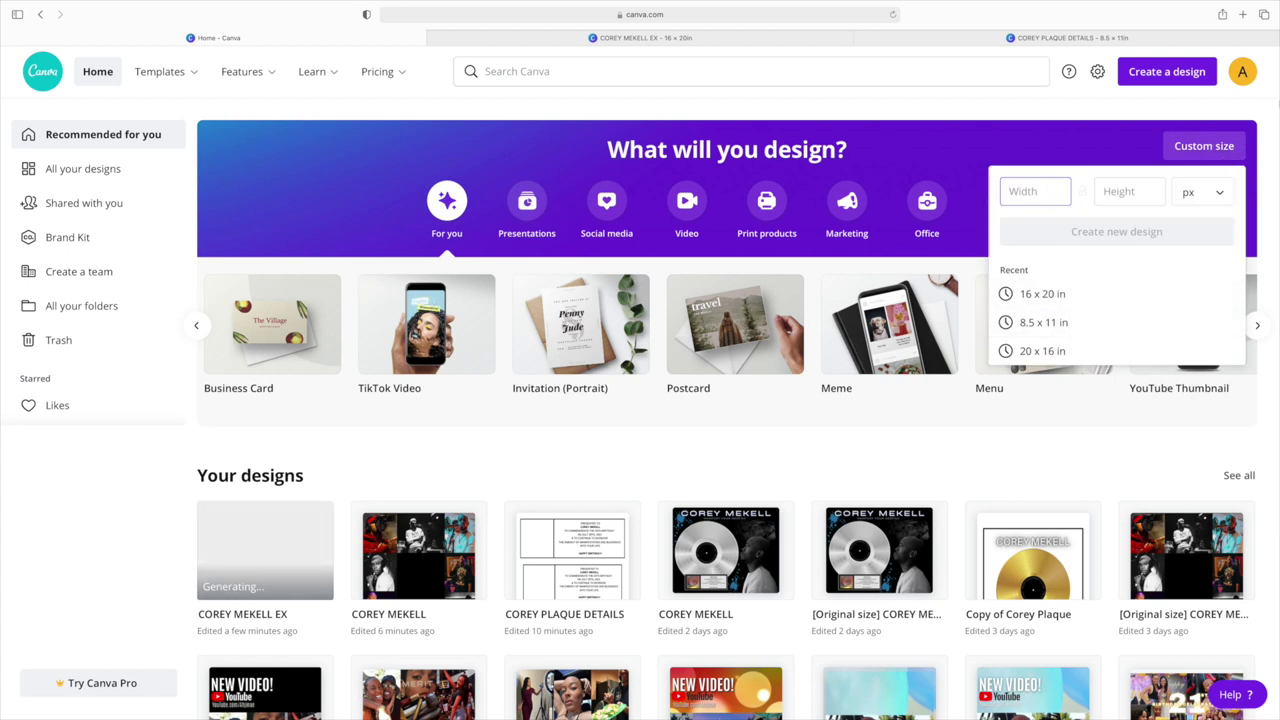
click(1217, 194)
click(1203, 222)
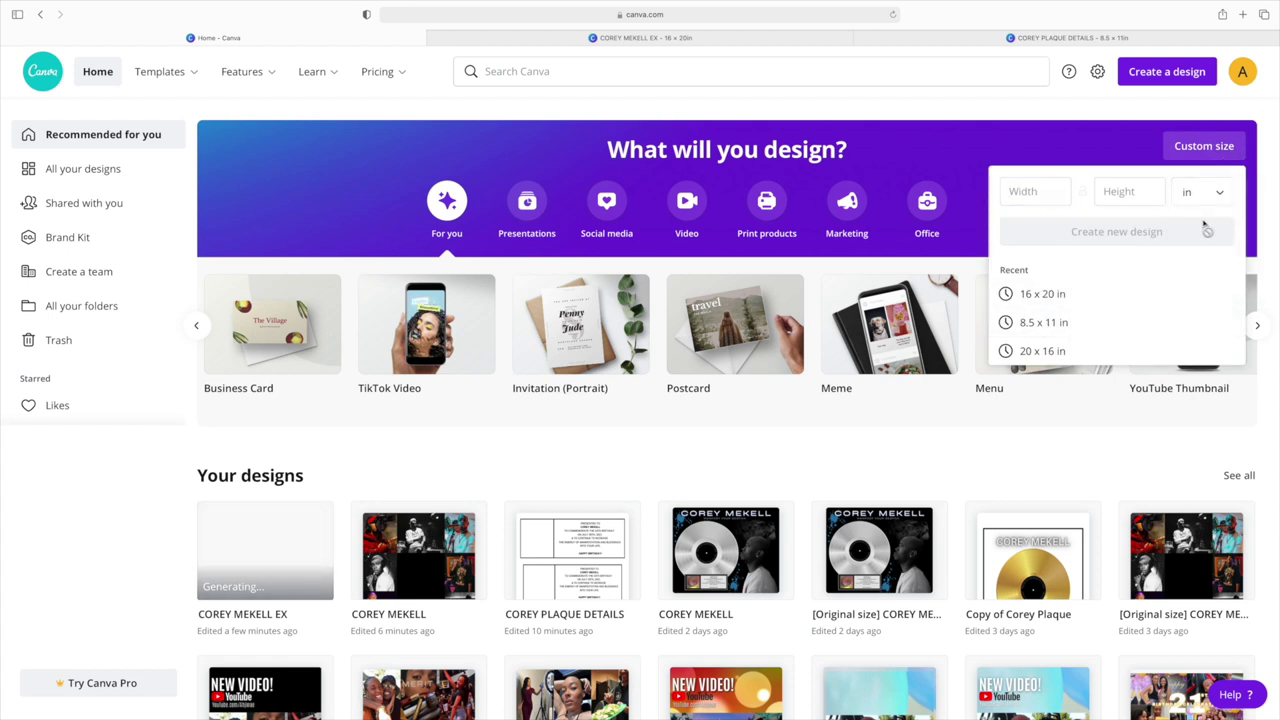
click(1052, 333)
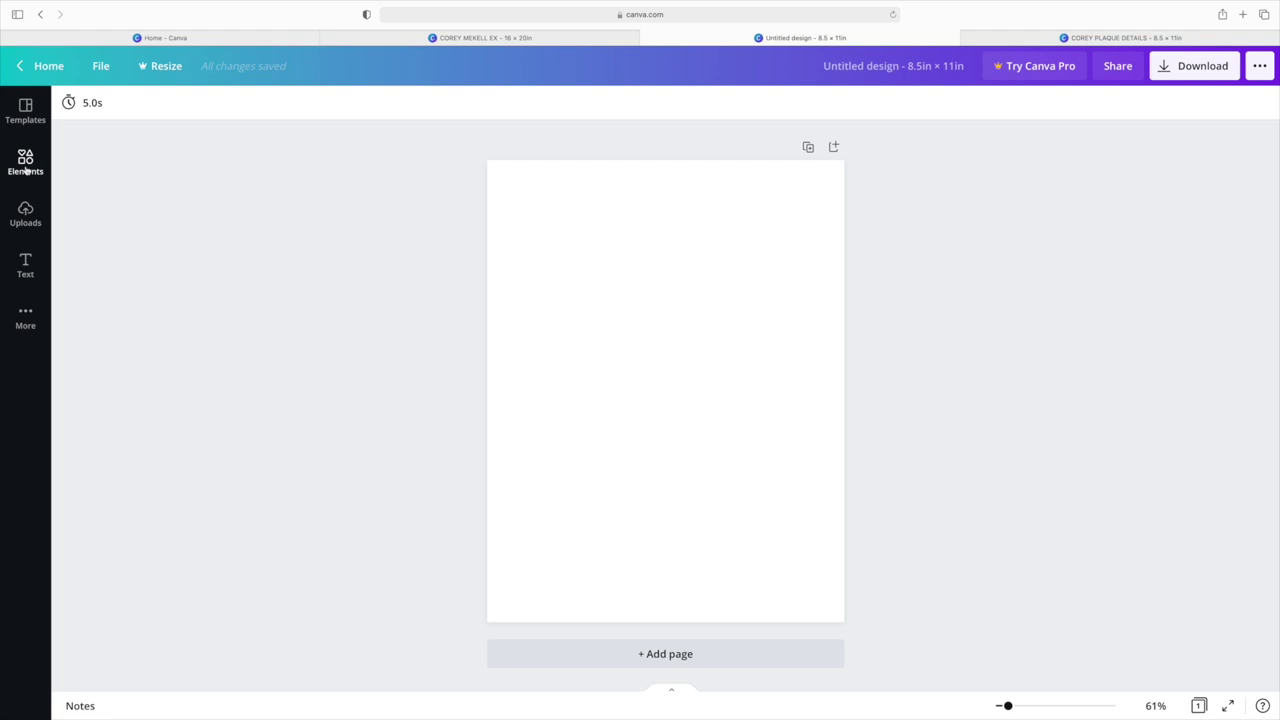
Search Elements for 'circle' and place a 3.6 × 3.6 circle on the page.
click(26, 170)
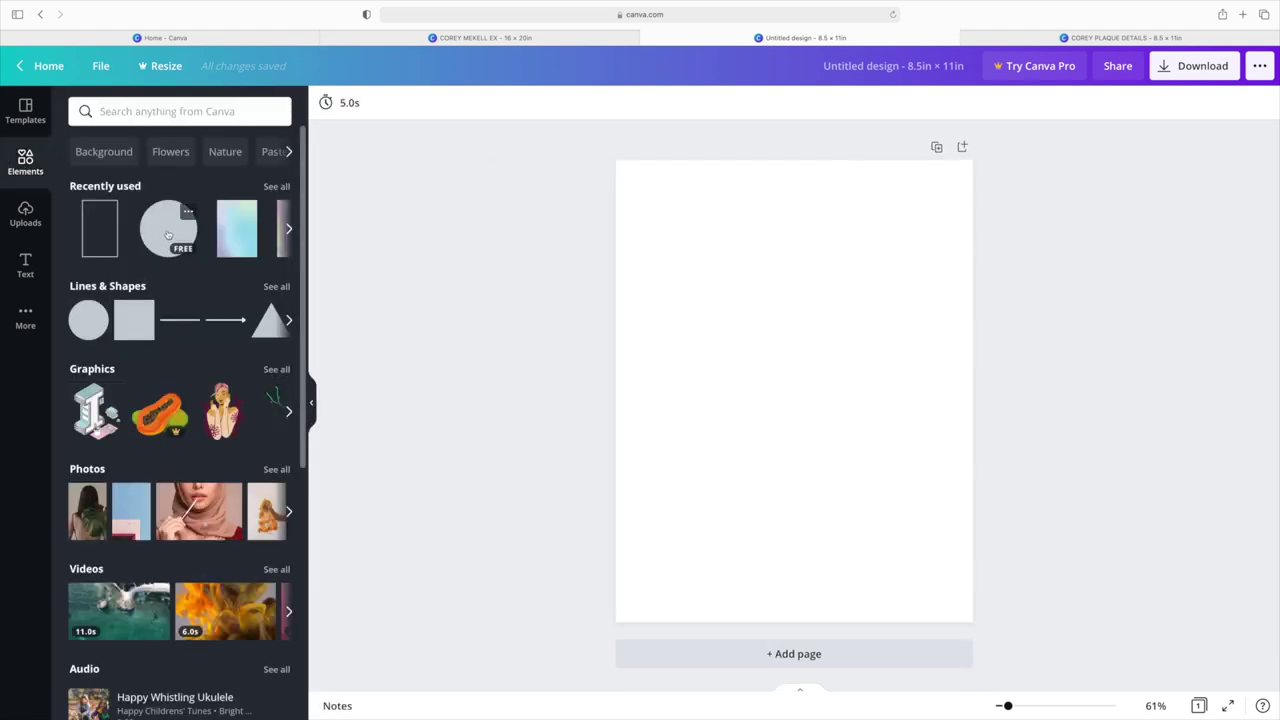
click(165, 111)
text(CO)
key(BackSpace)
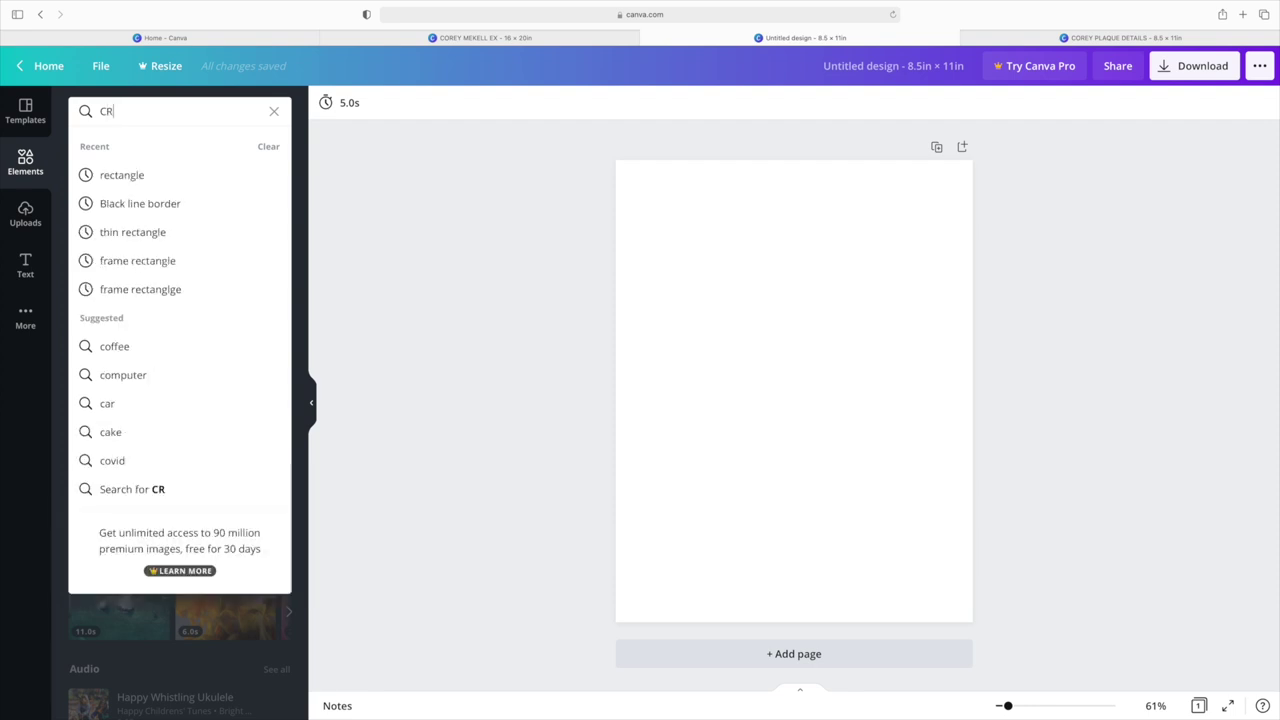
text(R)
key(BackSpace)
text(IRCLE)
key(Return)
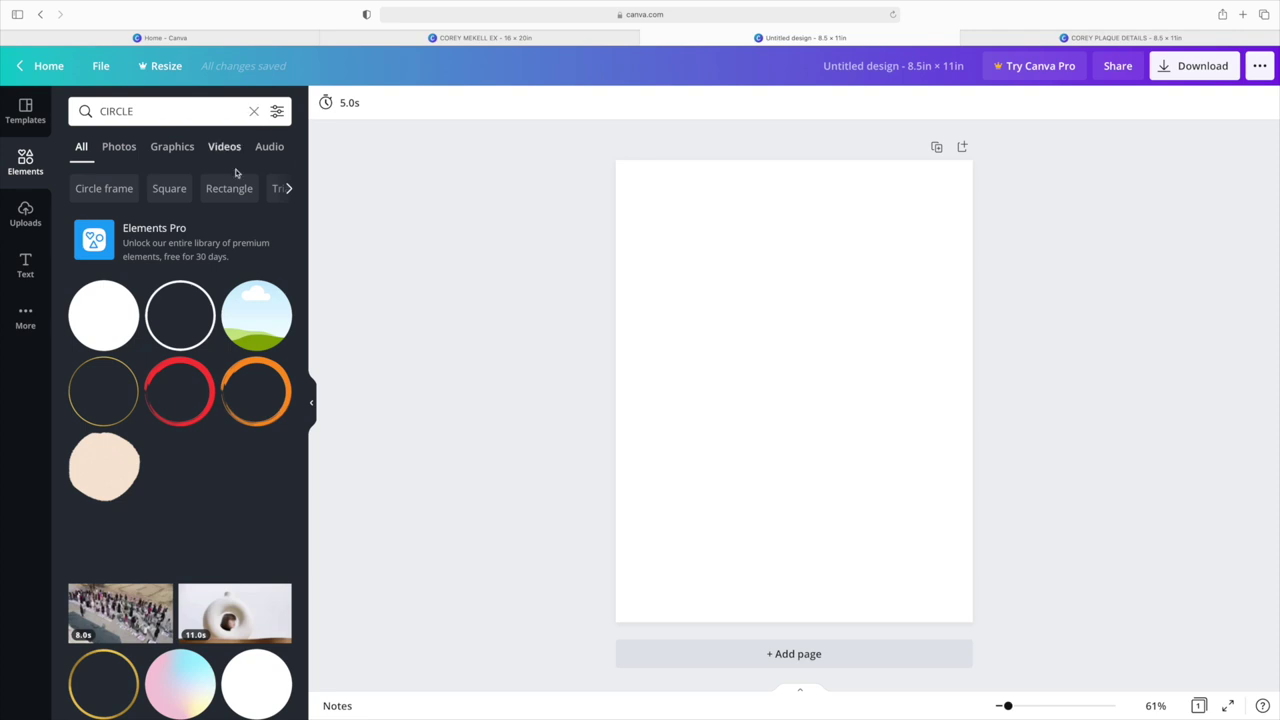
drag(98, 318, 678, 256)
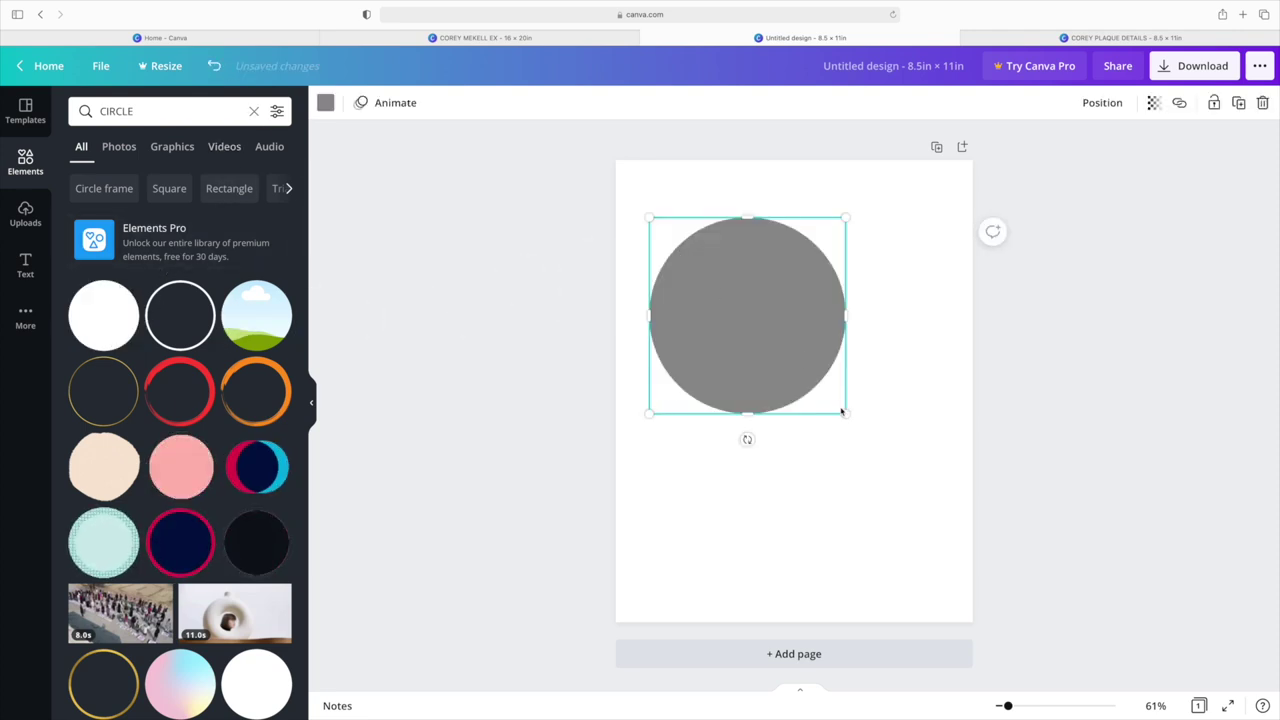
drag(846, 418, 752, 326)
Add a tiny white centre circle and turn the large circle black.
drag(110, 323, 735, 338)
drag(869, 472, 686, 285)
click(325, 102)
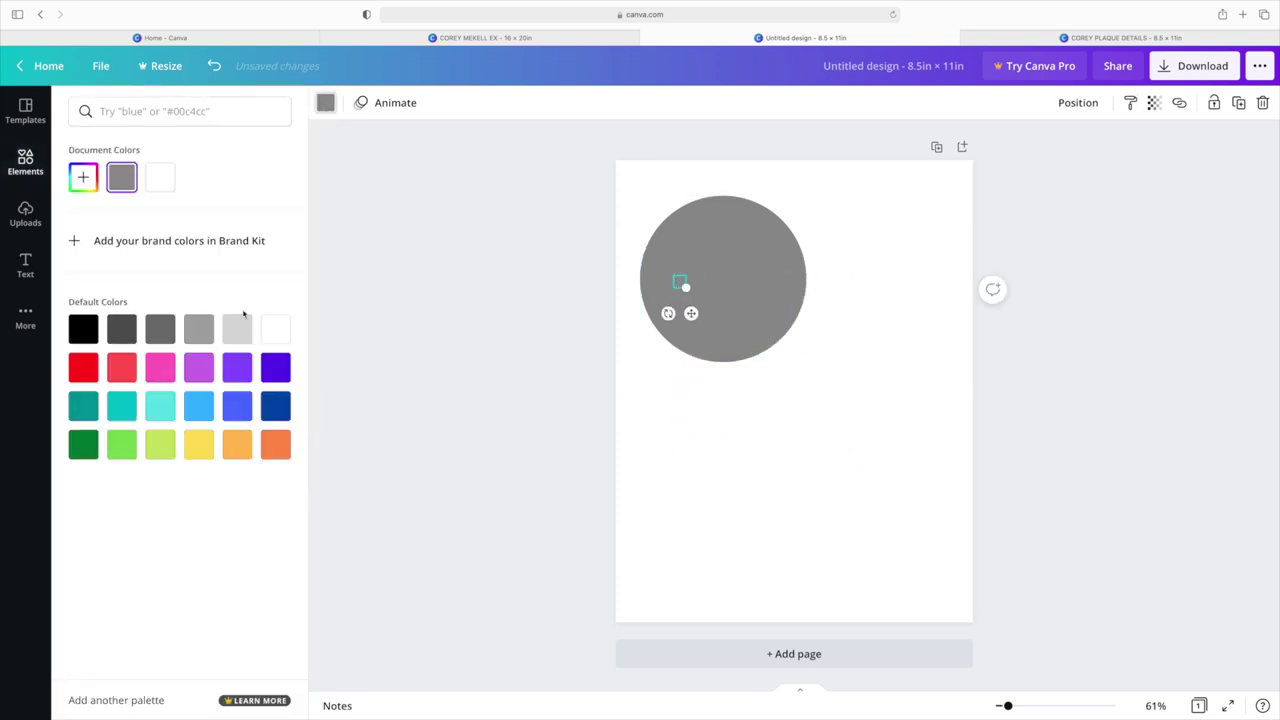
click(273, 338)
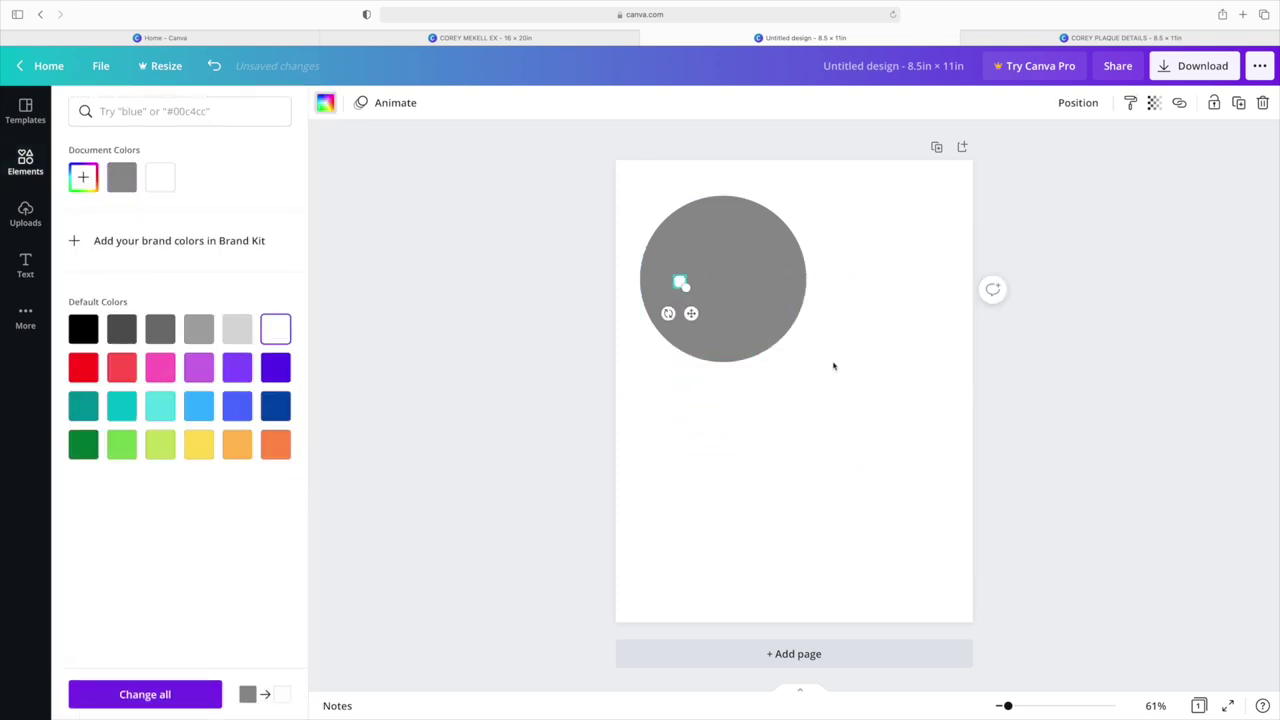
click(733, 297)
key(super+0)
click(325, 104)
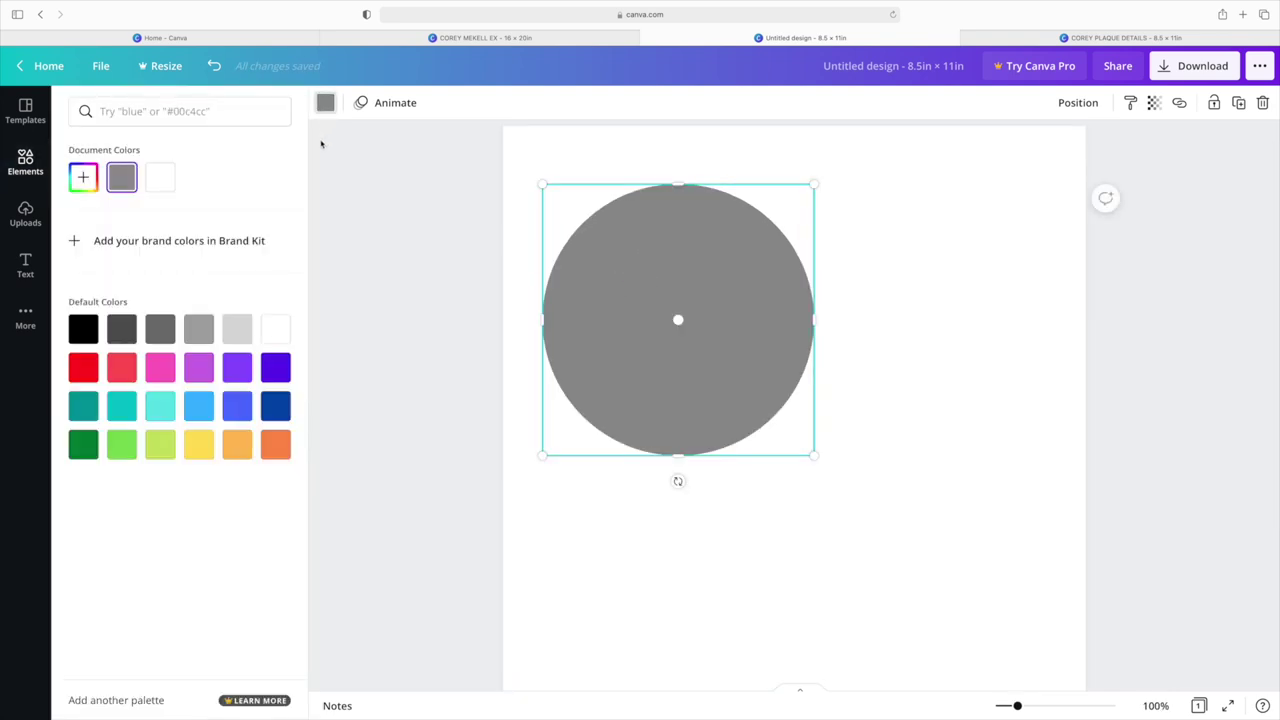
click(95, 338)
Add a heading reading 'WHEN YOU HEAR THIS YOU GONE PLAY IT AGAIN' in League Gothic.
click(556, 440)
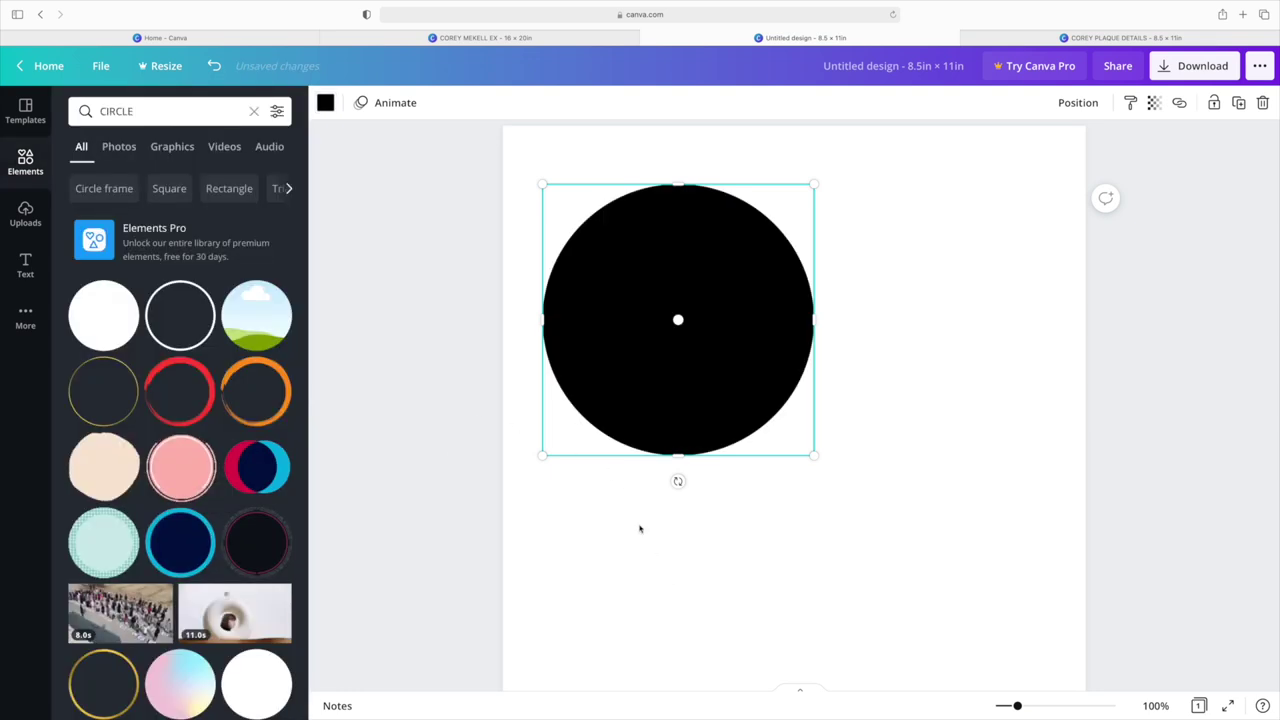
click(22, 266)
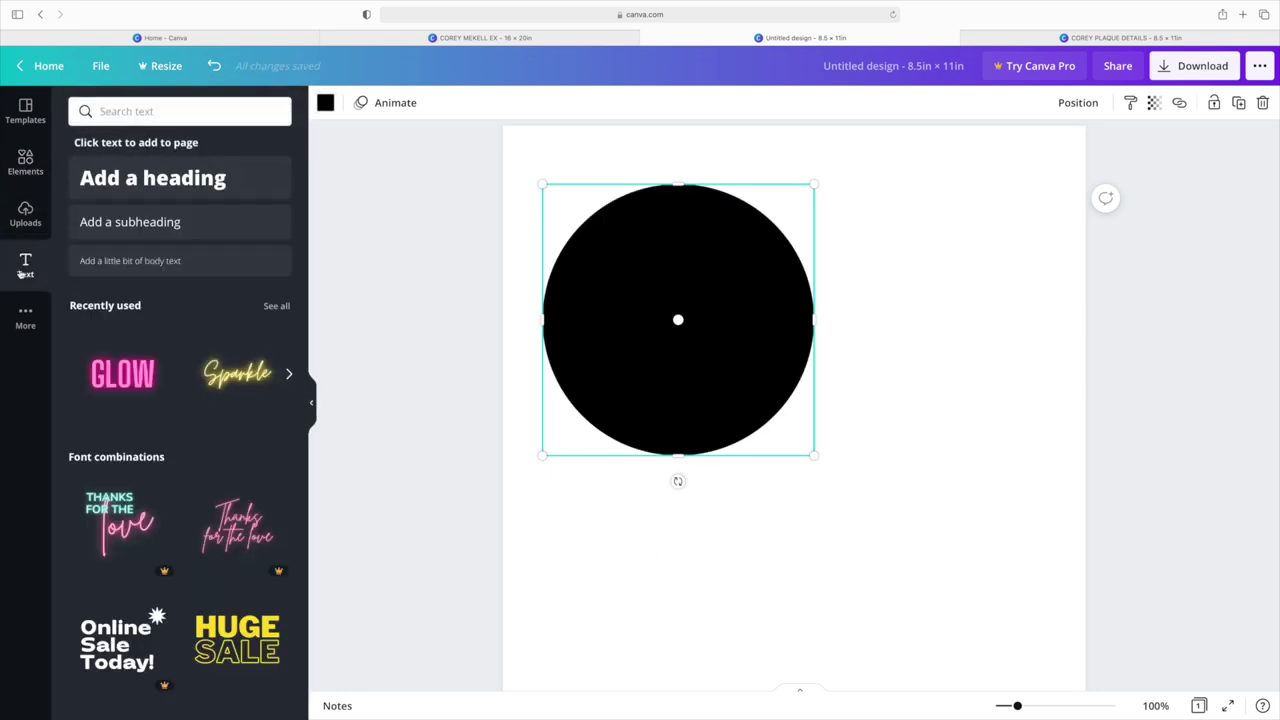
click(148, 190)
text(WHEN YOU HEAR THIS YOU GONE PLAY IT AGAIN)
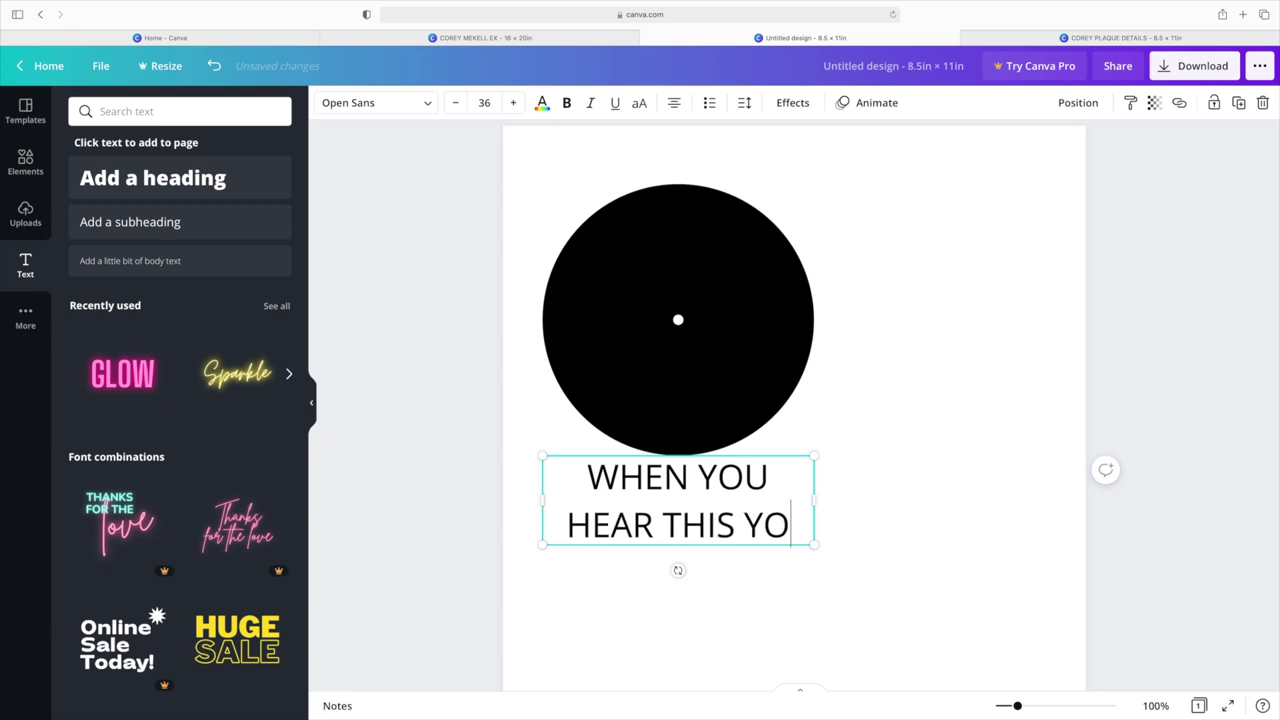
click(376, 102)
text(LEAGUE)
click(90, 175)
click(542, 102)
Give the heading a hollow style coloured light grey.
click(234, 406)
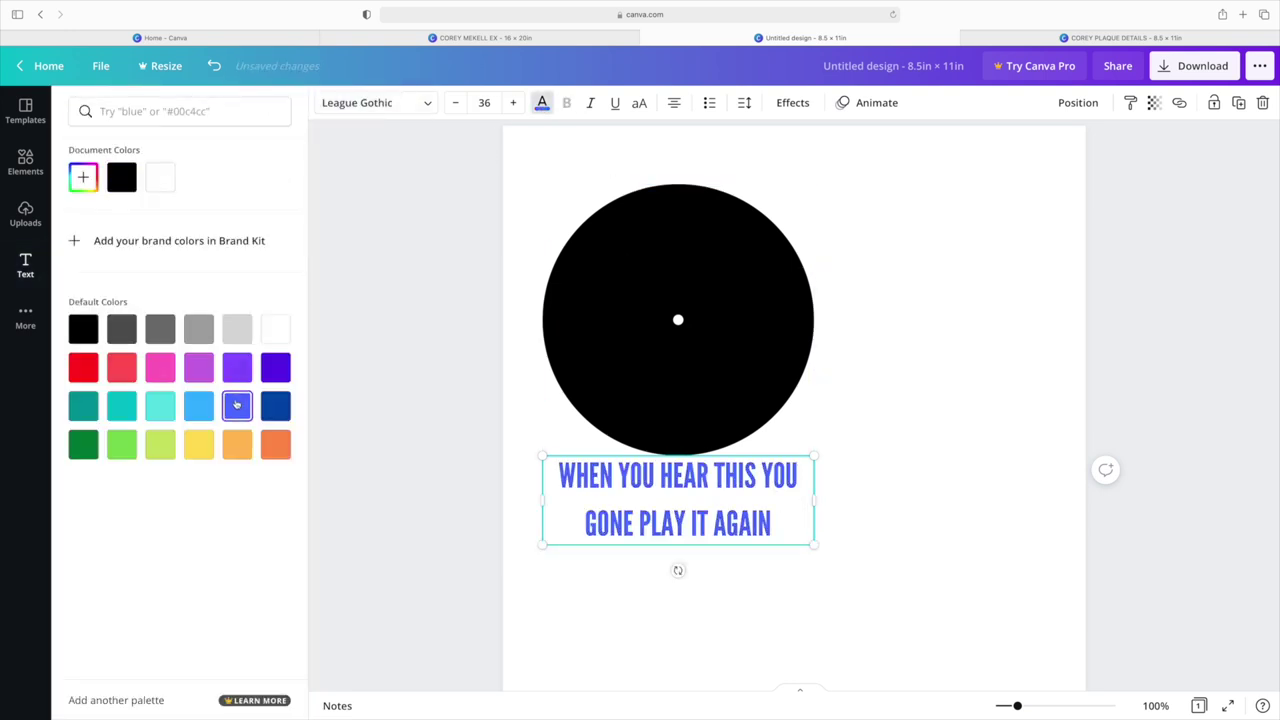
click(792, 102)
click(103, 296)
click(542, 102)
click(237, 329)
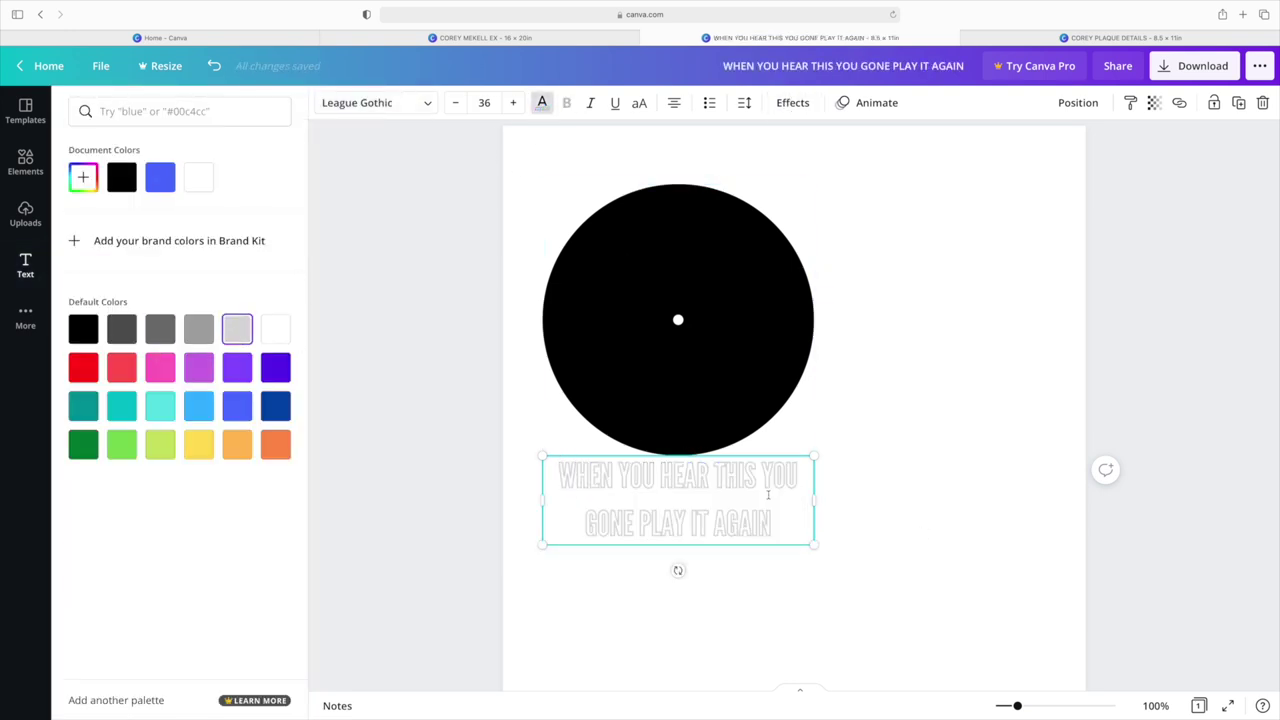
Curve the text and fit it over the top of the black record.
click(792, 102)
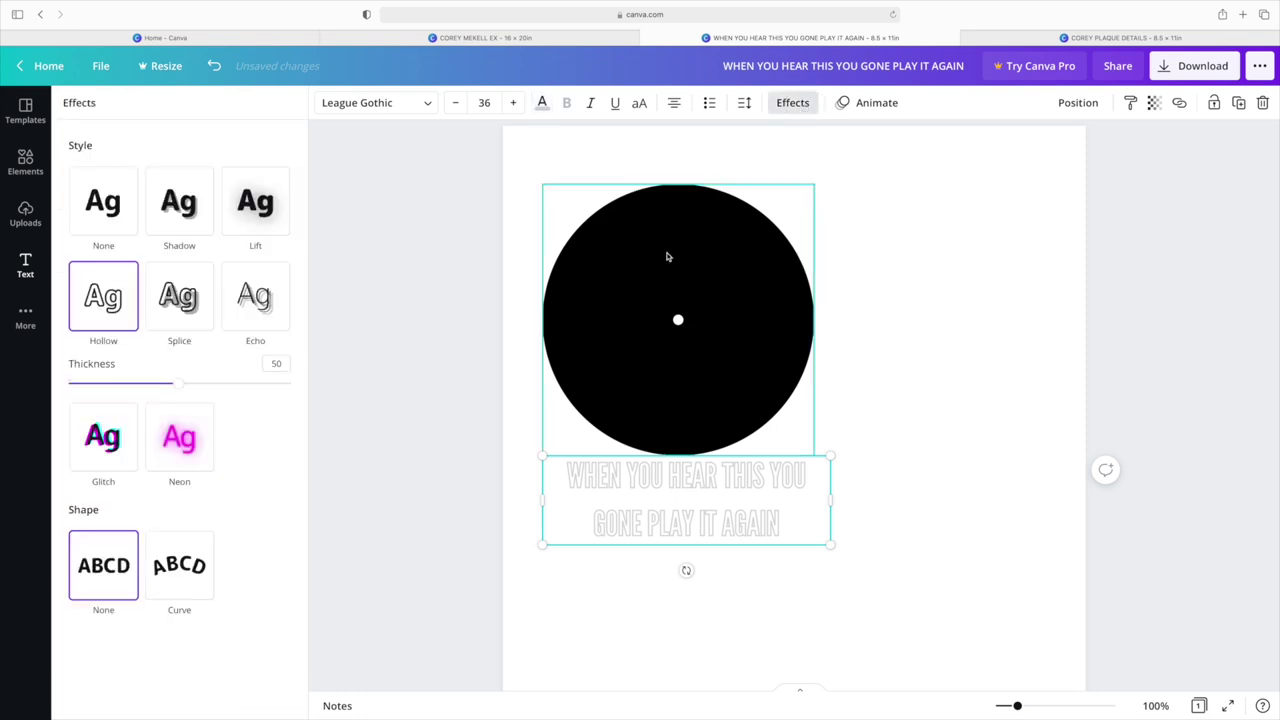
click(180, 566)
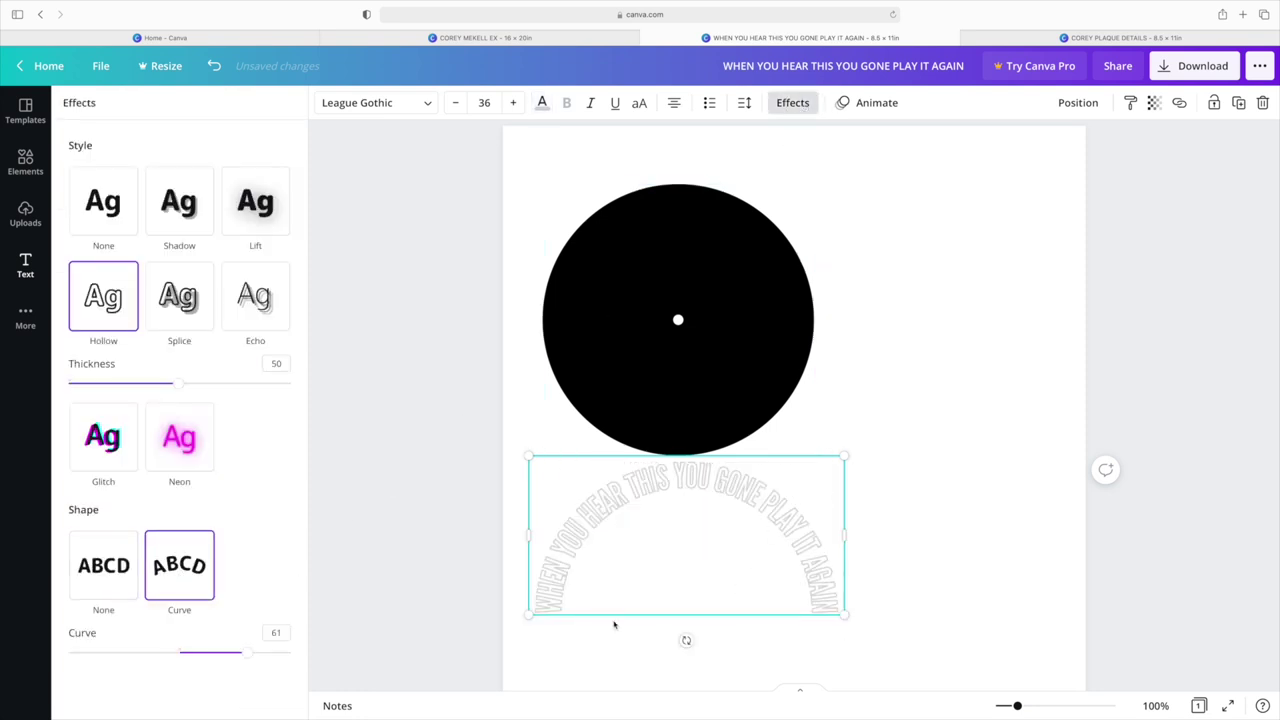
drag(664, 587, 667, 316)
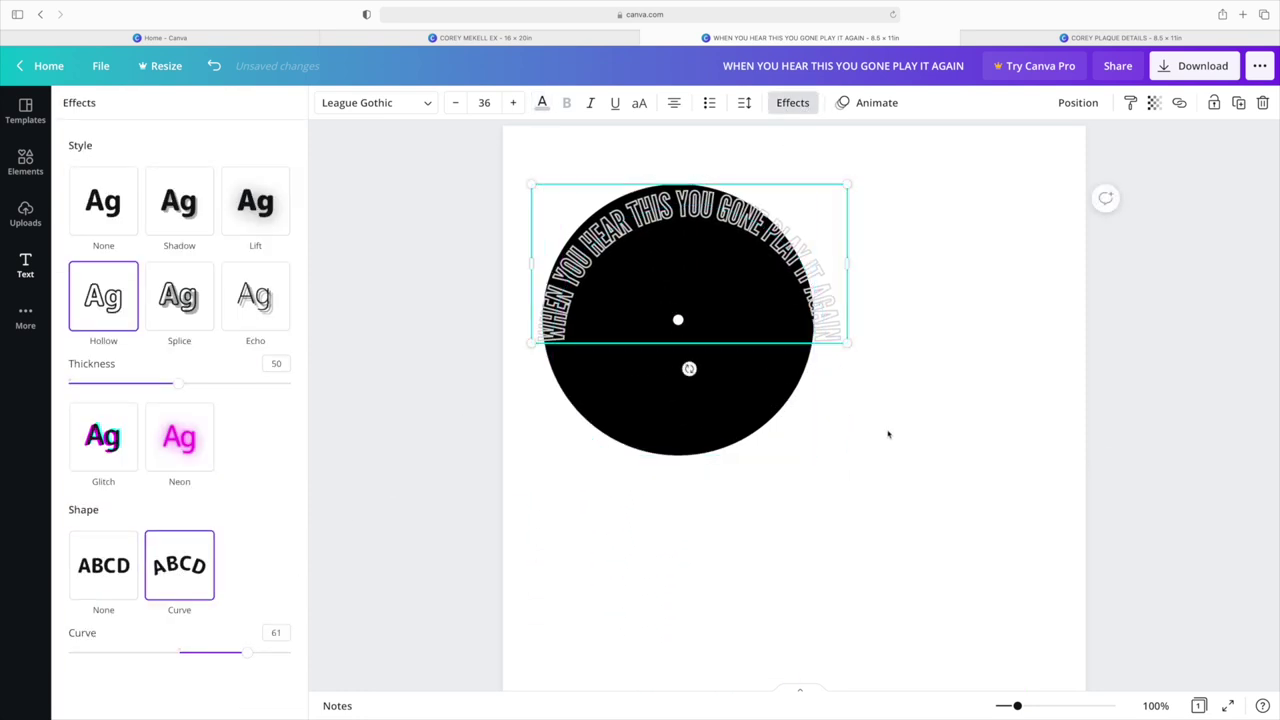
drag(847, 346, 812, 326)
drag(671, 350, 717, 329)
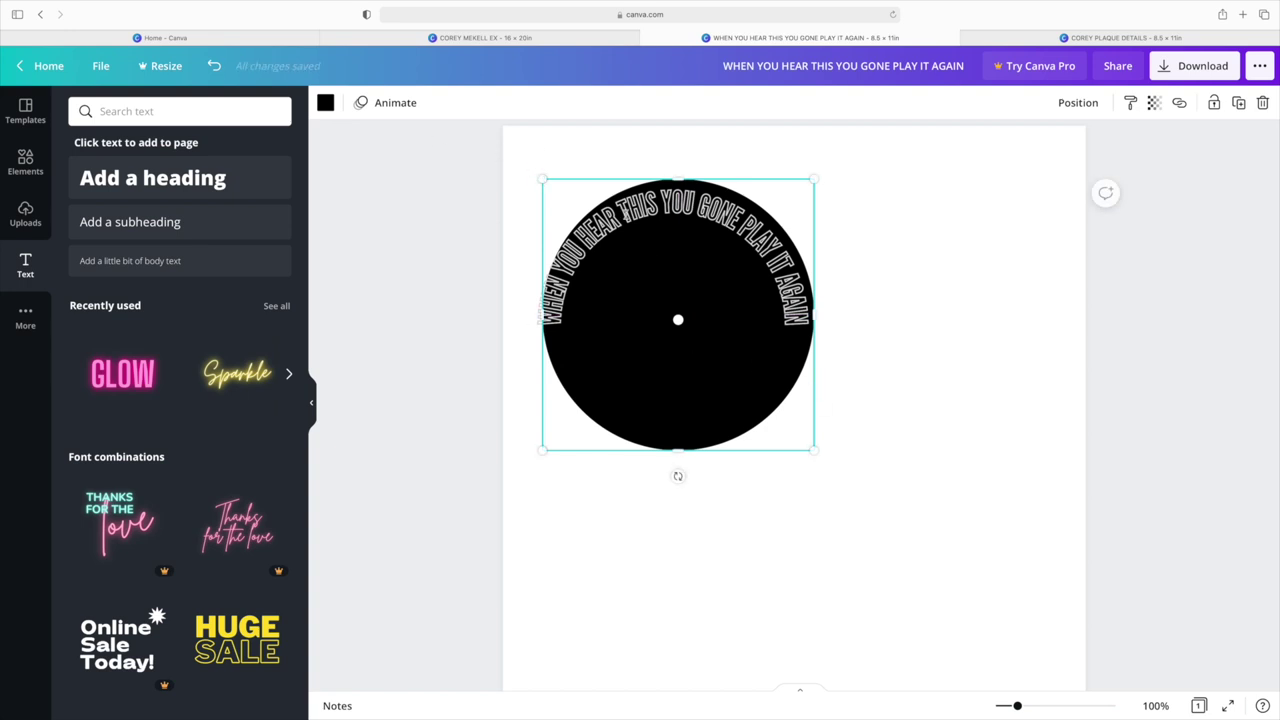
Resize the curved hollow text to about 27.5 so it hugs the record's top rim.
click(626, 213)
click(454, 103)
click(454, 103)
click(454, 103)
click(454, 103)
click(454, 103)
click(454, 103)
click(512, 103)
click(512, 103)
click(512, 103)
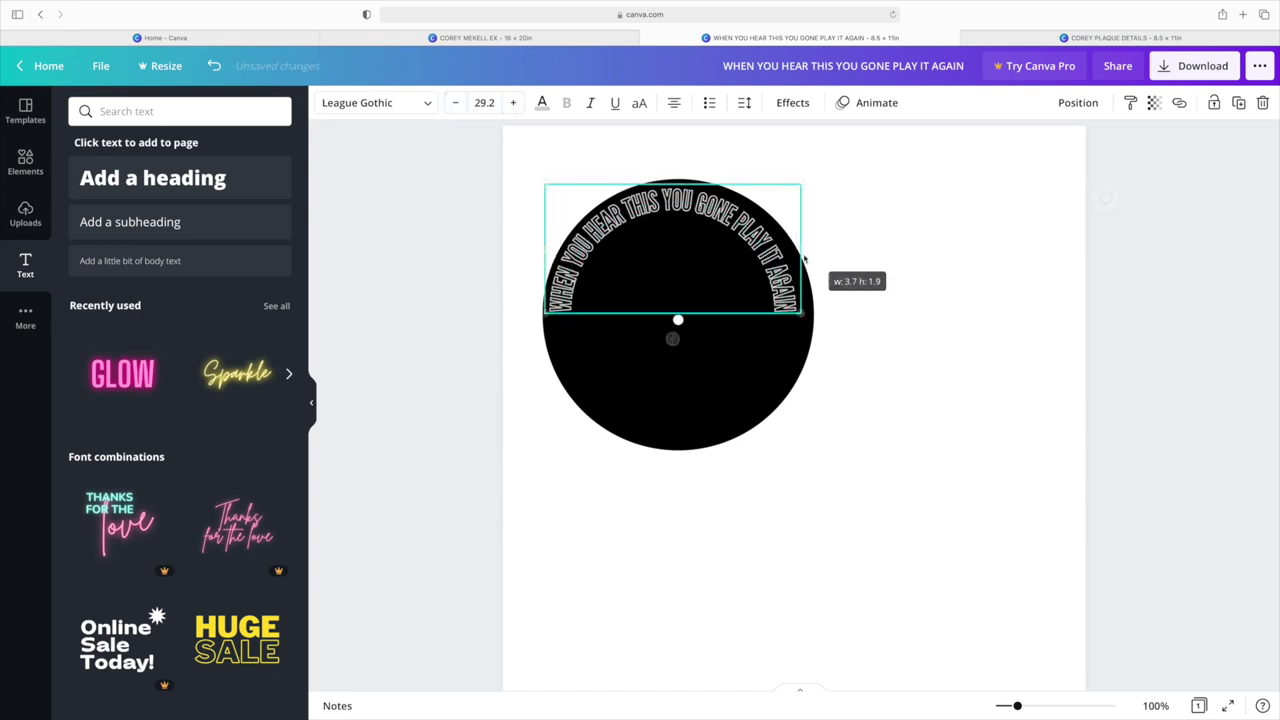
drag(801, 313, 806, 317)
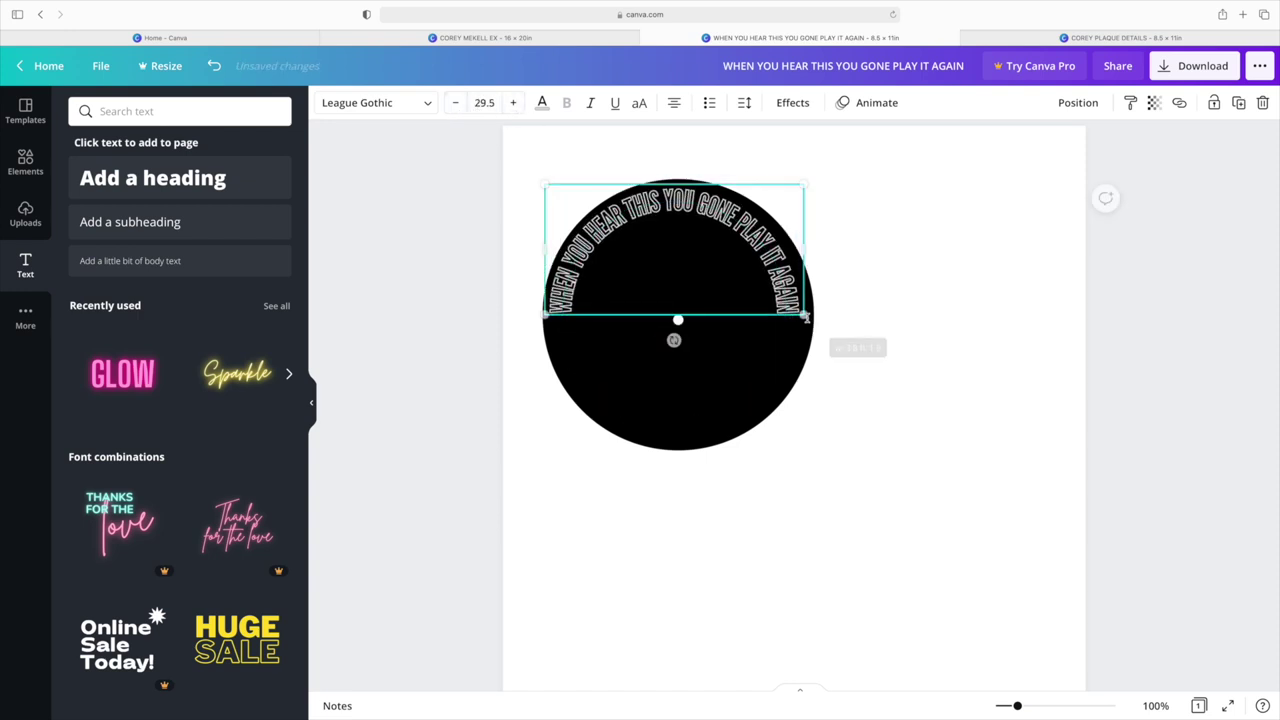
Duplicate the curved text, rotate the copy 180°, set its curve to 59, and fit it along the bottom rim.
click(1239, 104)
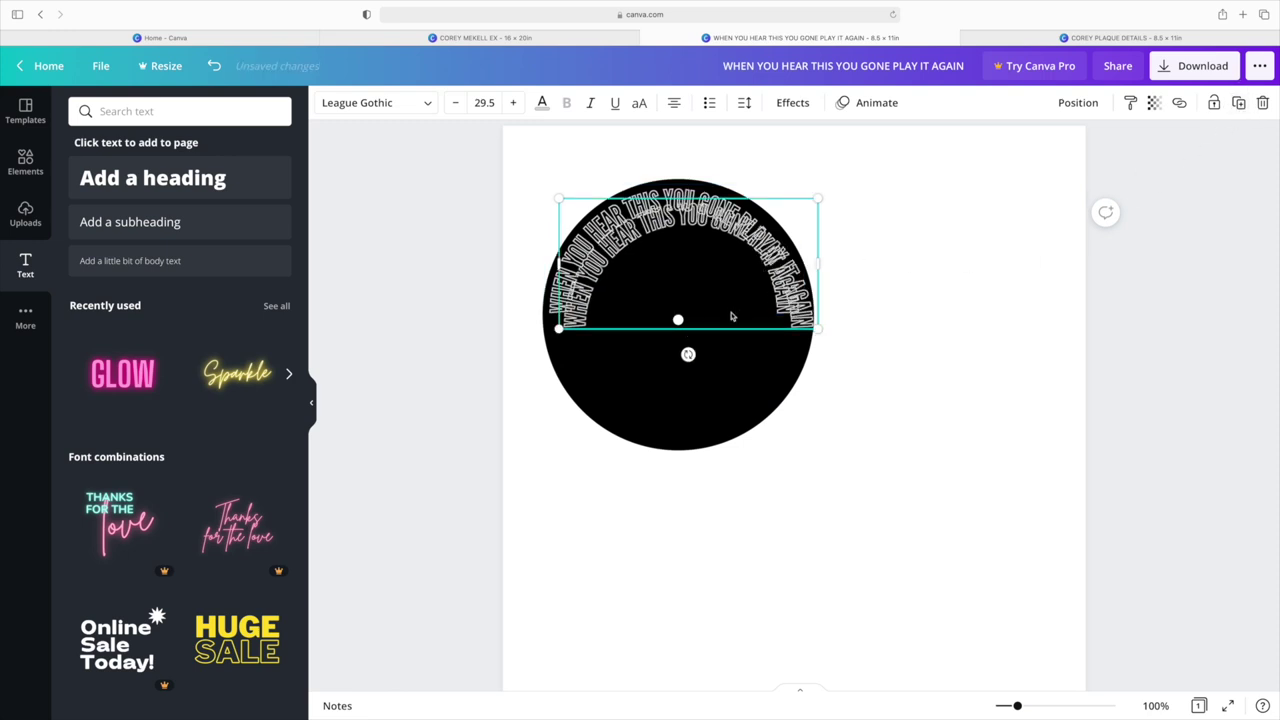
drag(688, 354, 685, 158)
drag(683, 292, 677, 399)
drag(248, 651, 246, 654)
drag(596, 397, 590, 394)
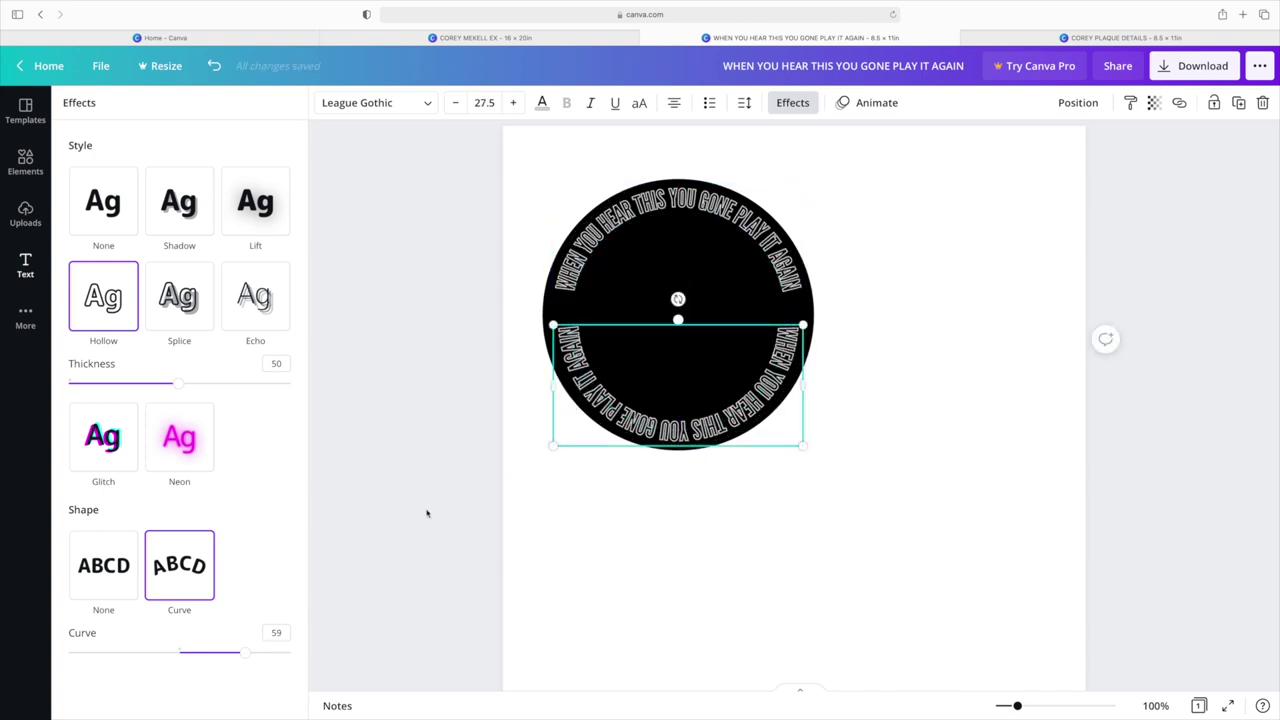
click(630, 298)
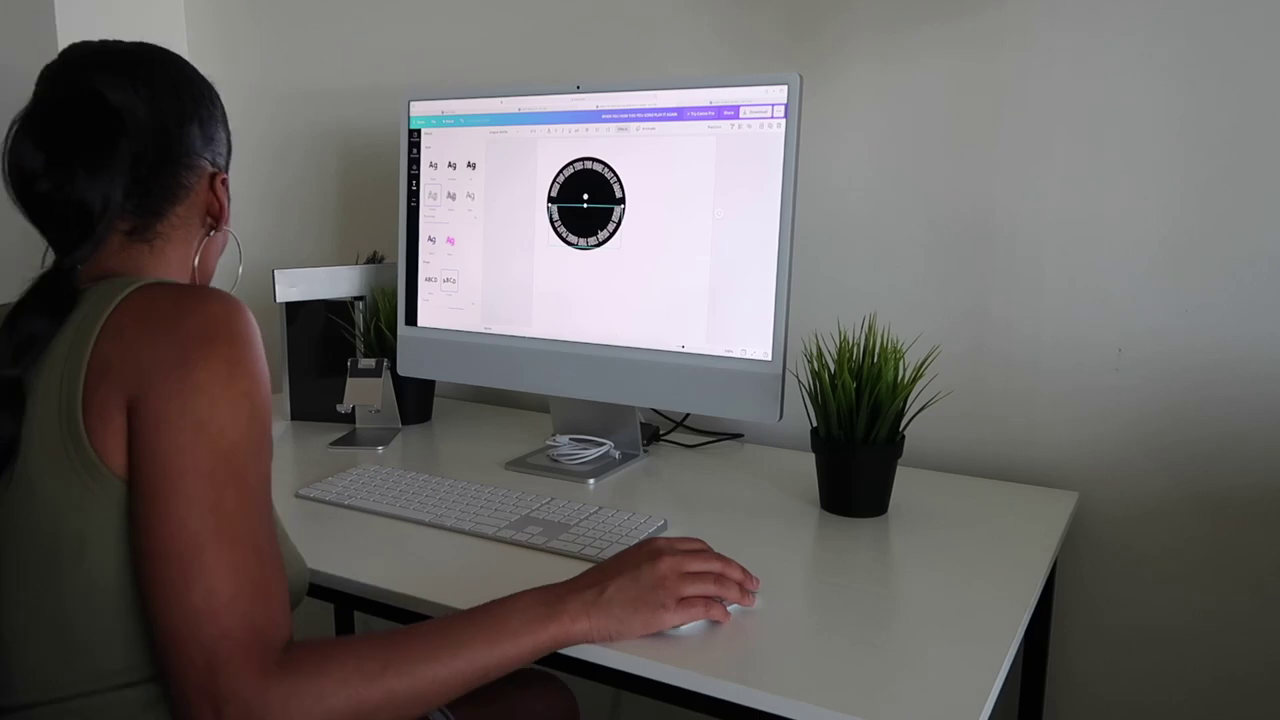
Add a subheading text box below the record and type the artist's name.
click(414, 185)
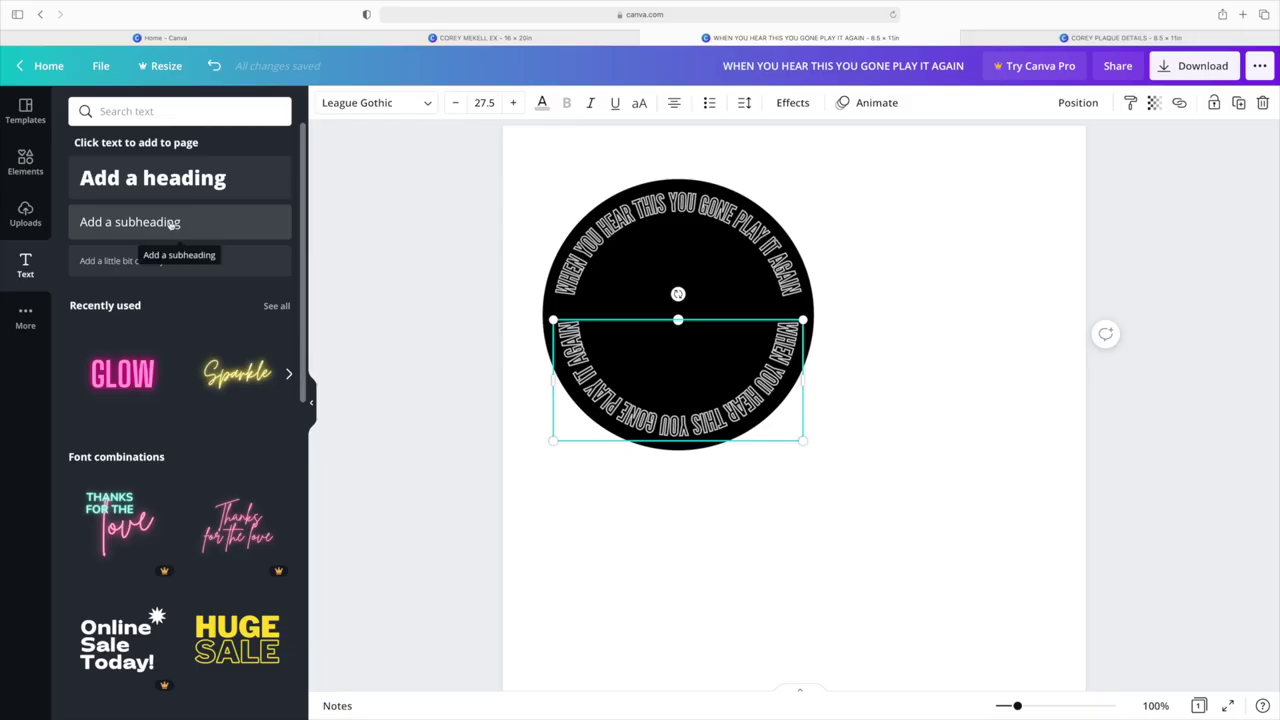
click(172, 225)
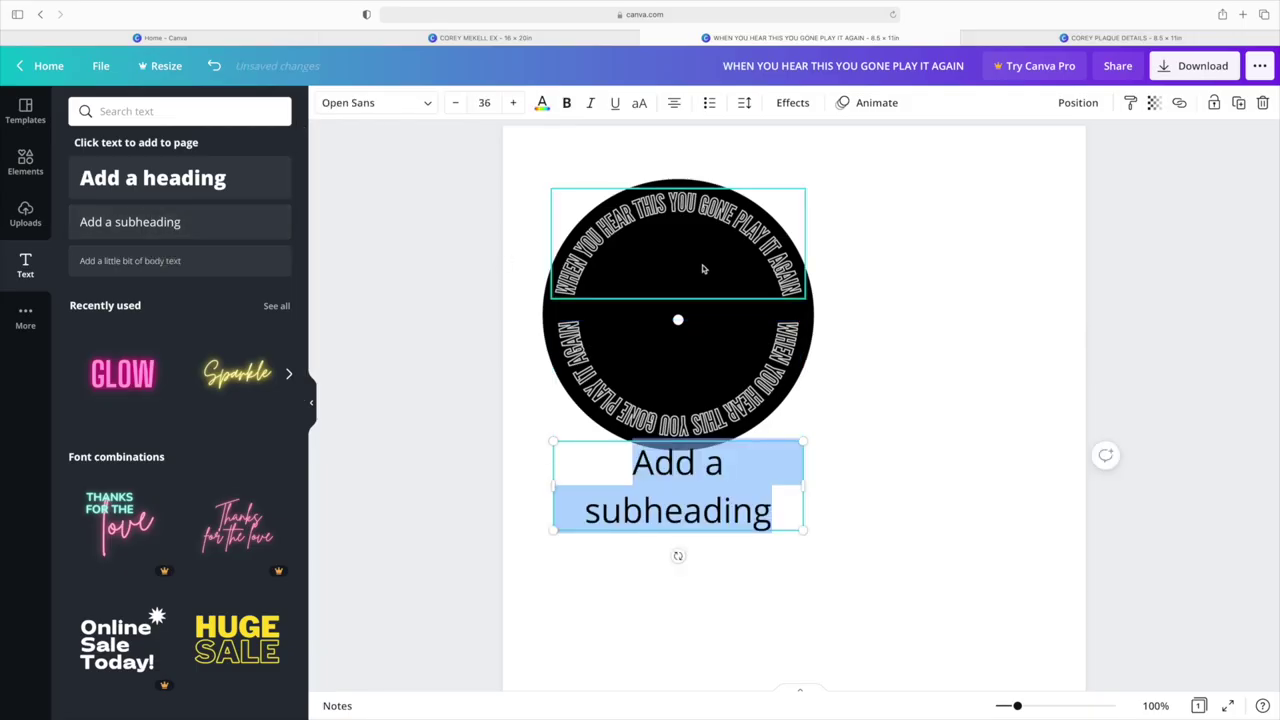
key(BackSpace)
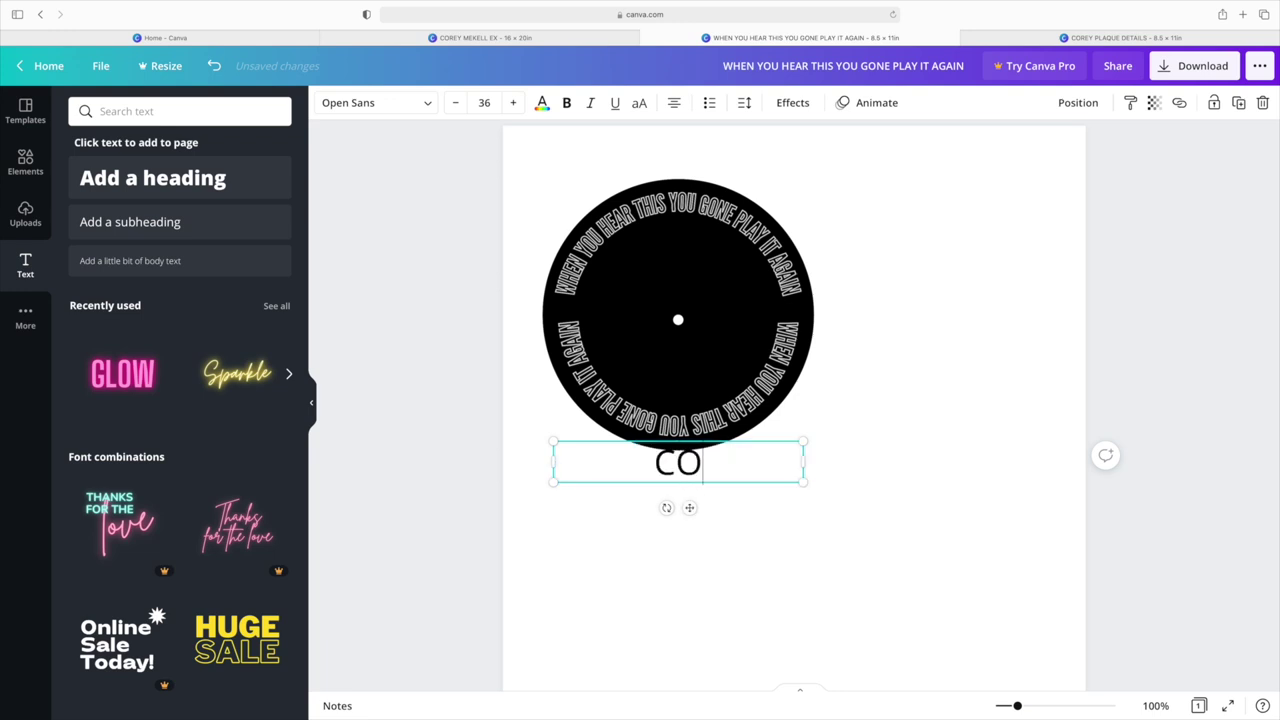
text(COREY MELL)
key(BackSpace)
key(BackSpace)
text(KELL)
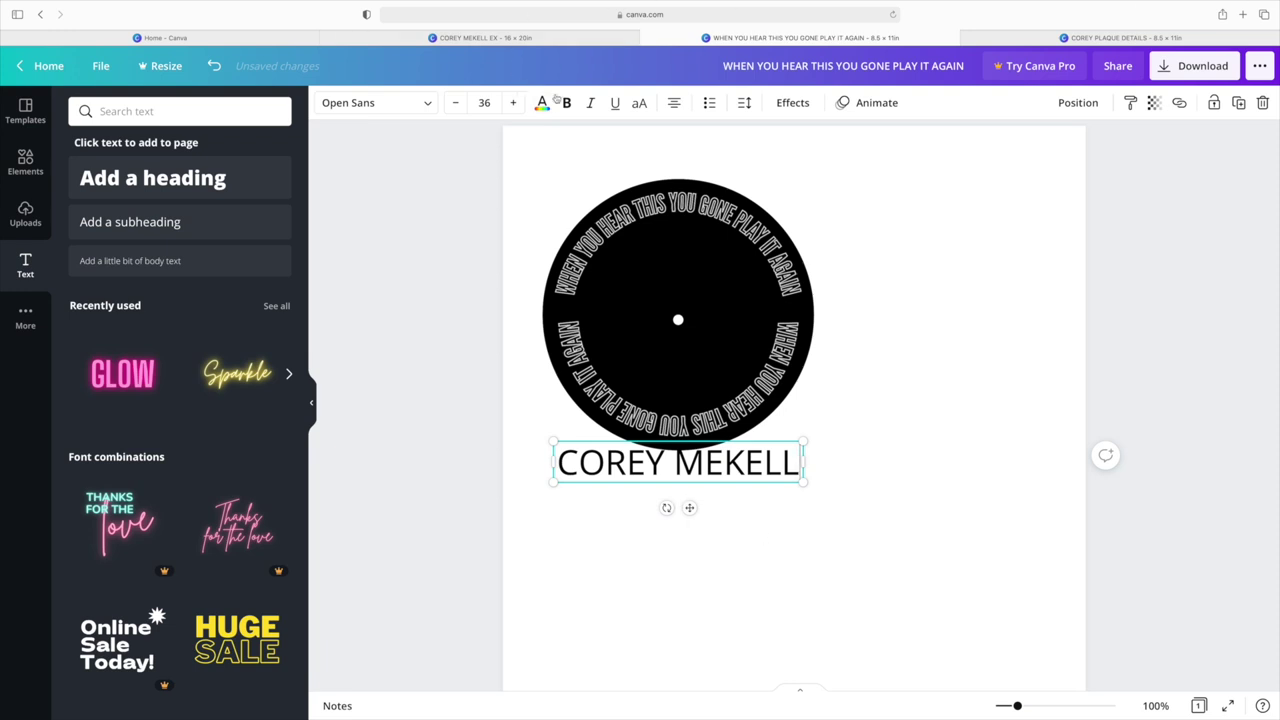
Style the name blue, in League Gothic, with the Hollow effect.
click(541, 103)
click(236, 406)
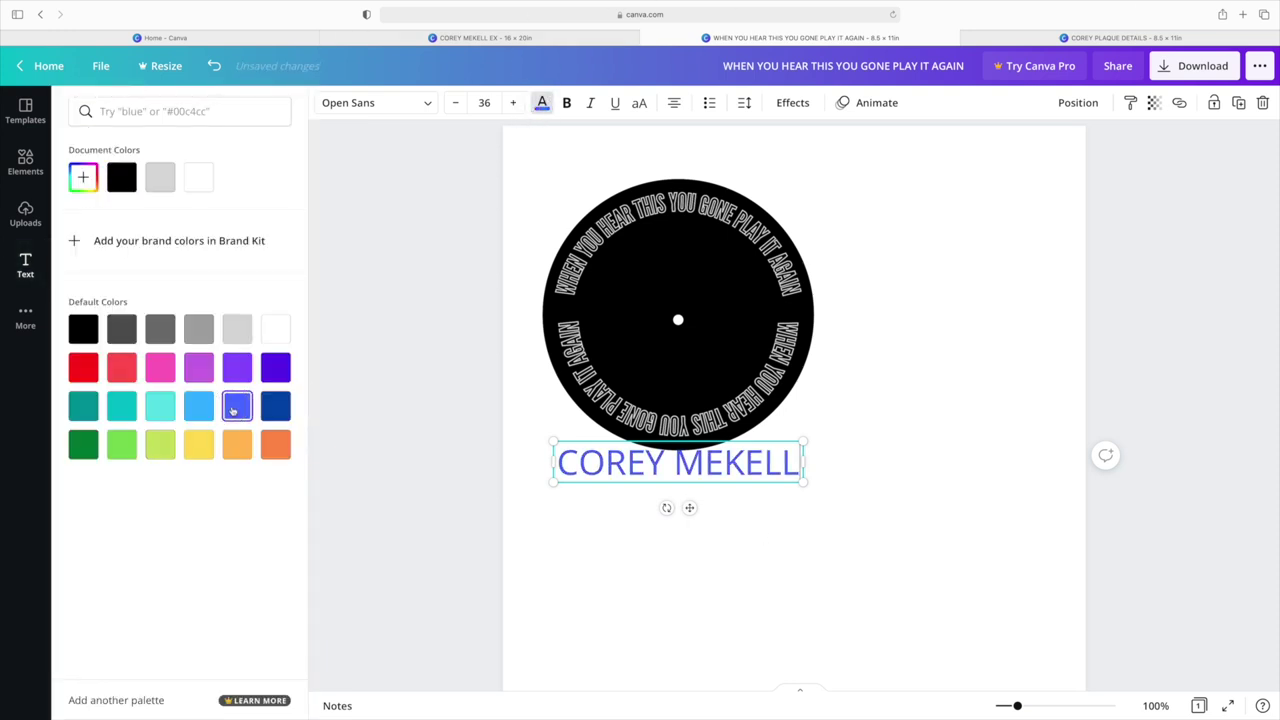
click(420, 103)
text(LEAGUE)
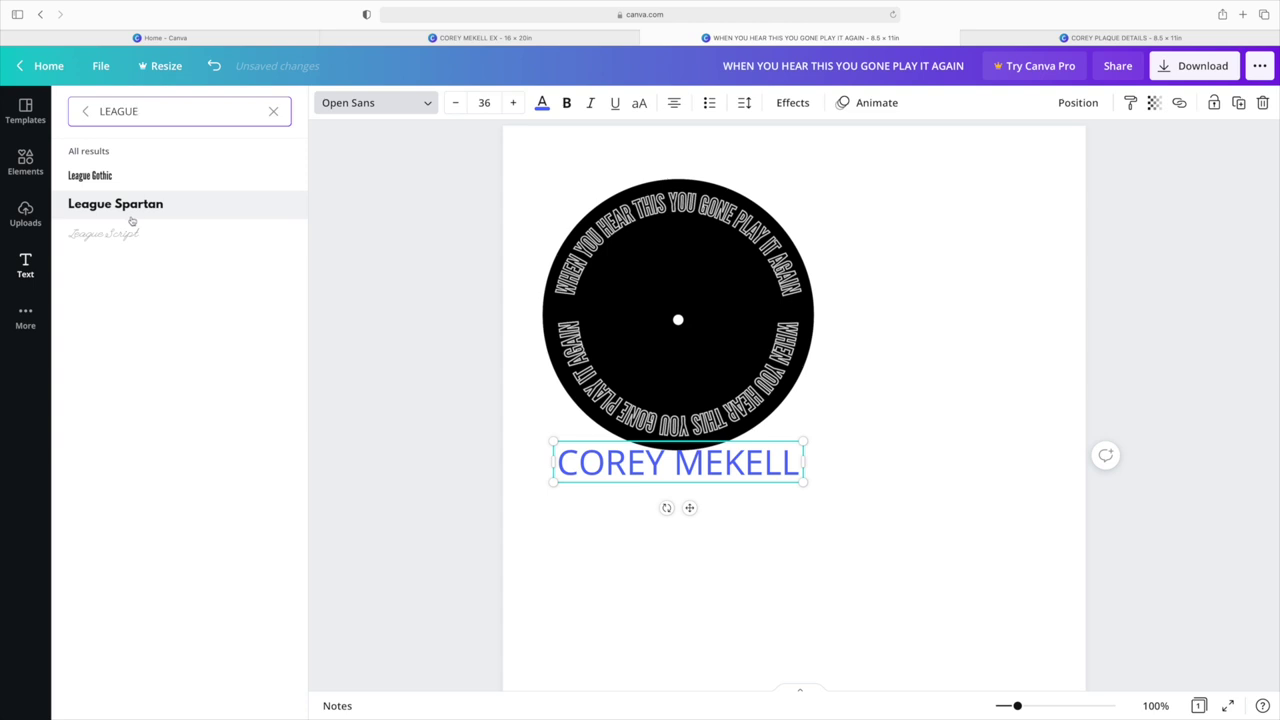
click(90, 175)
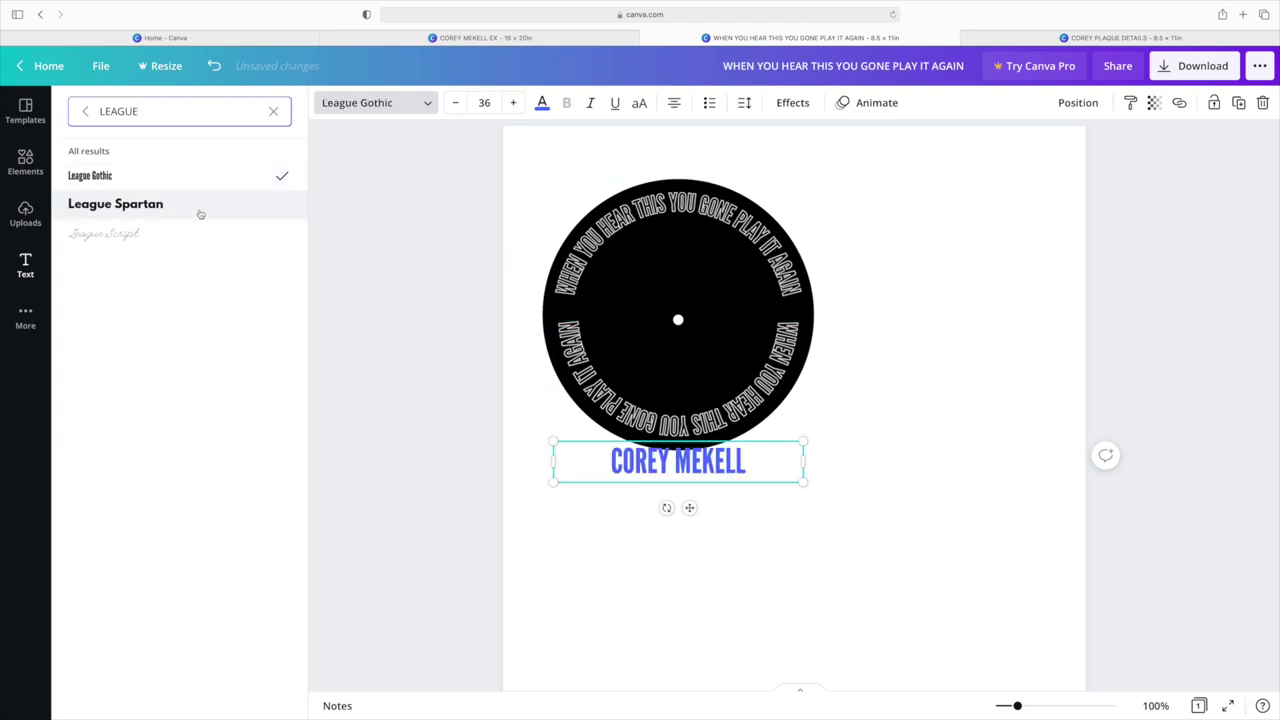
click(790, 103)
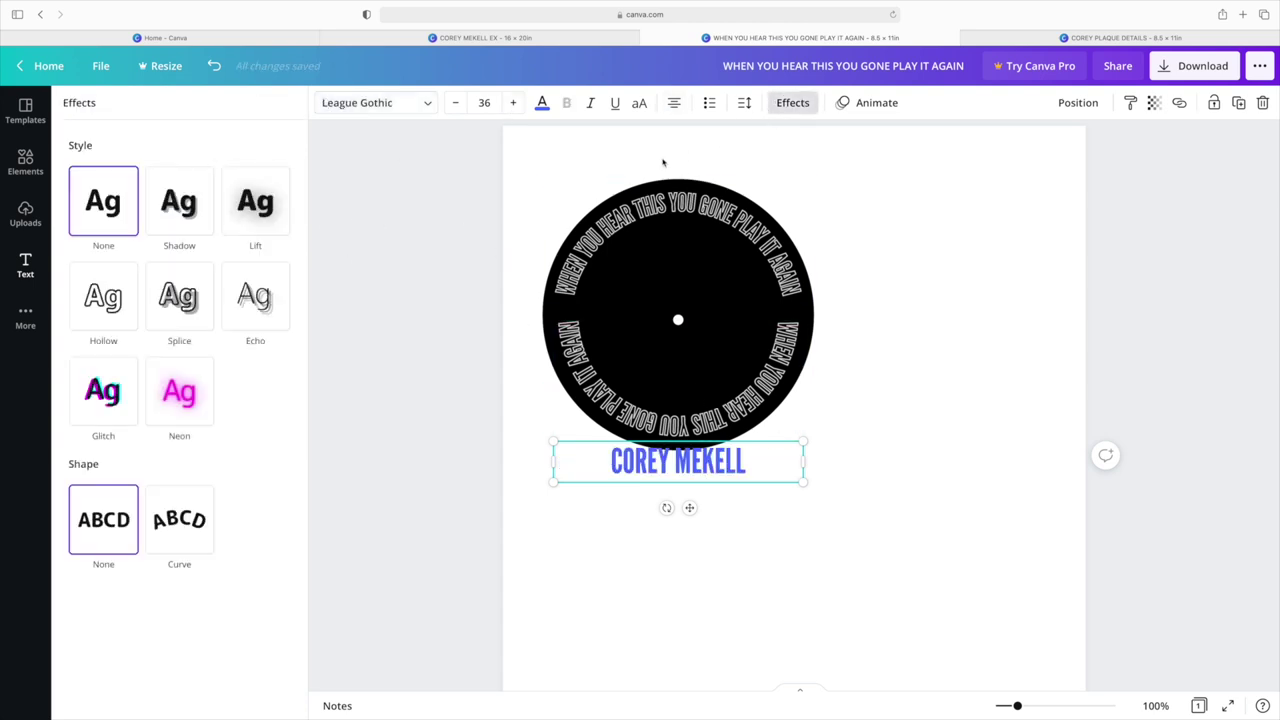
click(104, 298)
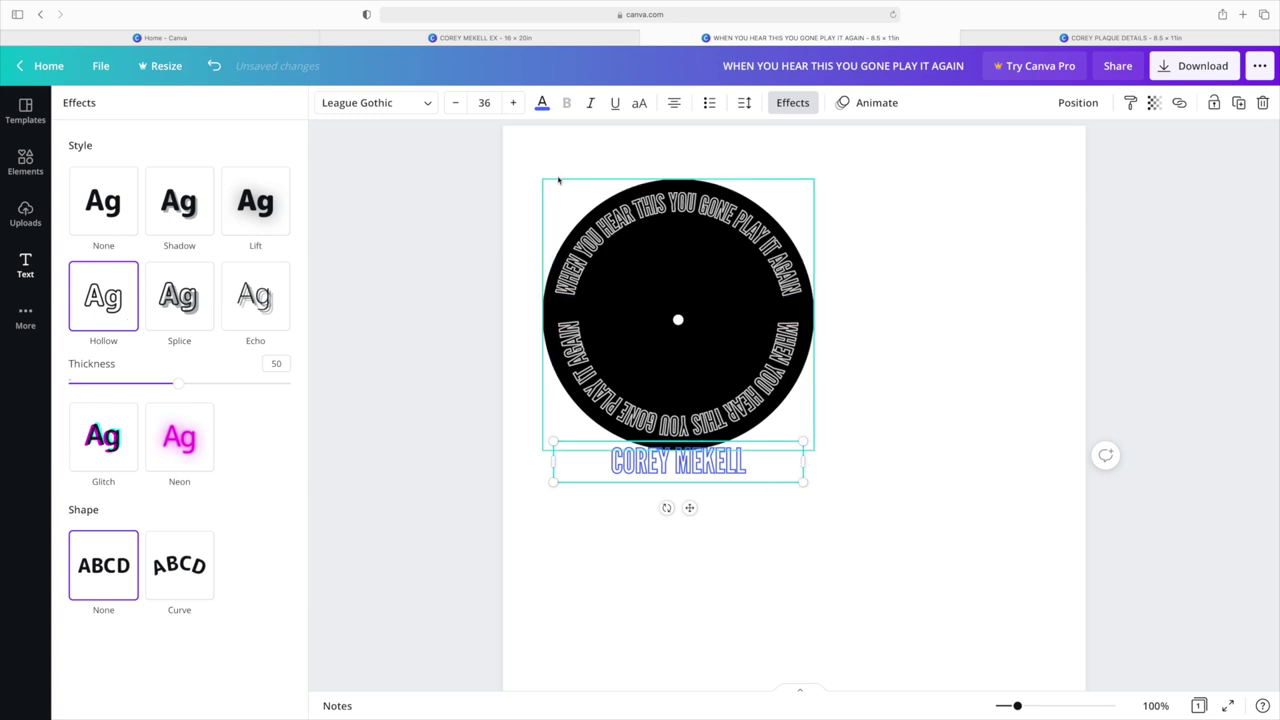
click(484, 102)
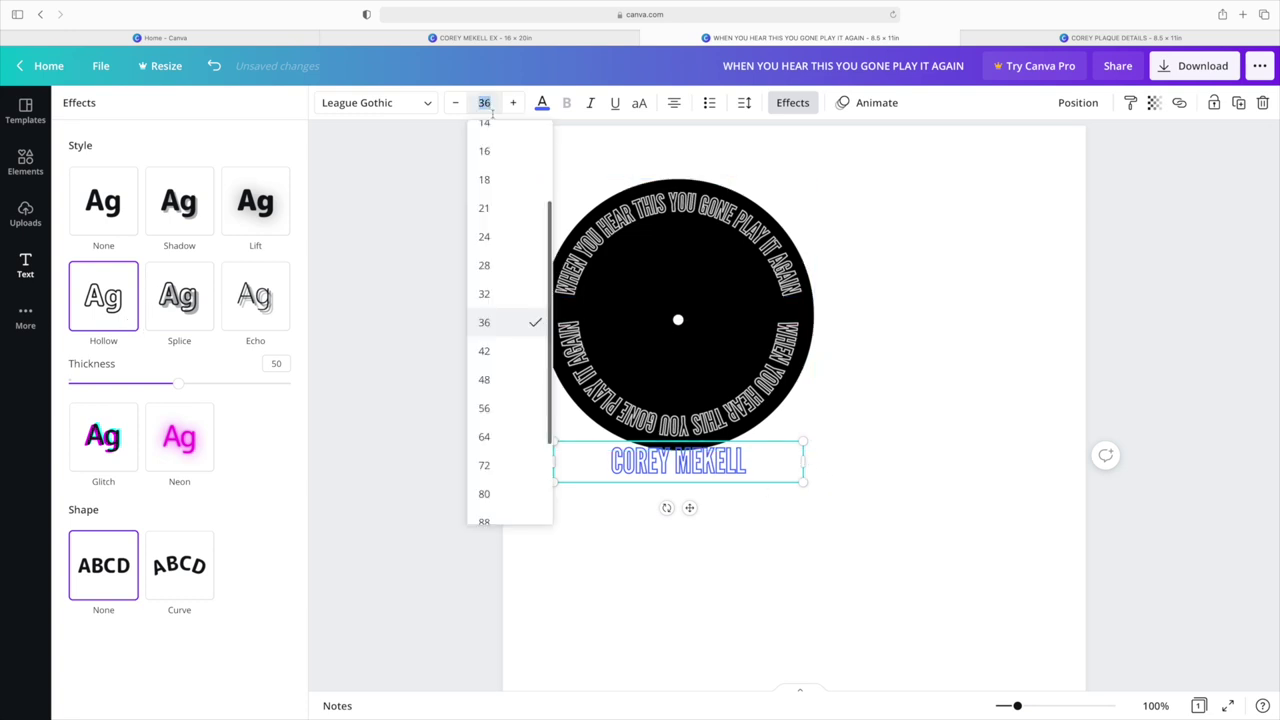
Set the name to size 42 and bend it to Curve 91 with wider letter spacing, rotated as a ring inside the record's rim.
click(490, 352)
drag(803, 487, 812, 490)
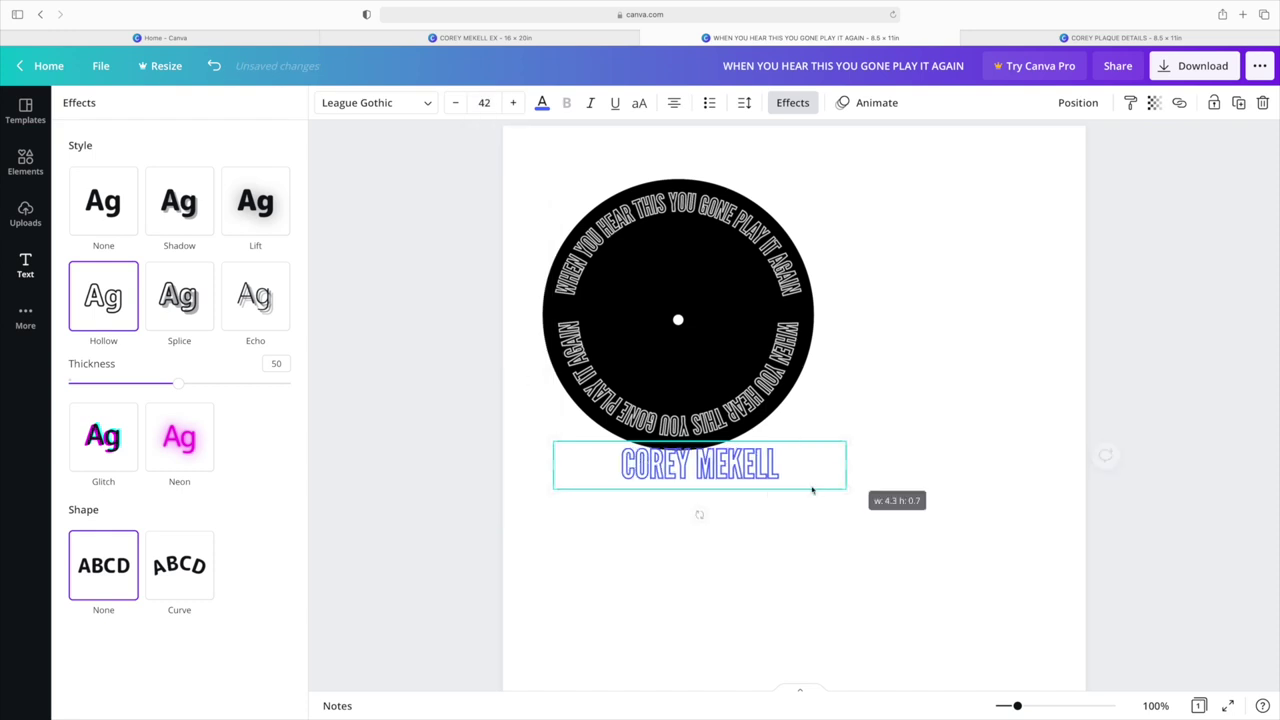
click(197, 584)
drag(754, 493, 729, 268)
click(744, 102)
mouse_move(856, 152)
mouse_down()
mouse_move(867, 154)
mouse_move(857, 157)
mouse_up()
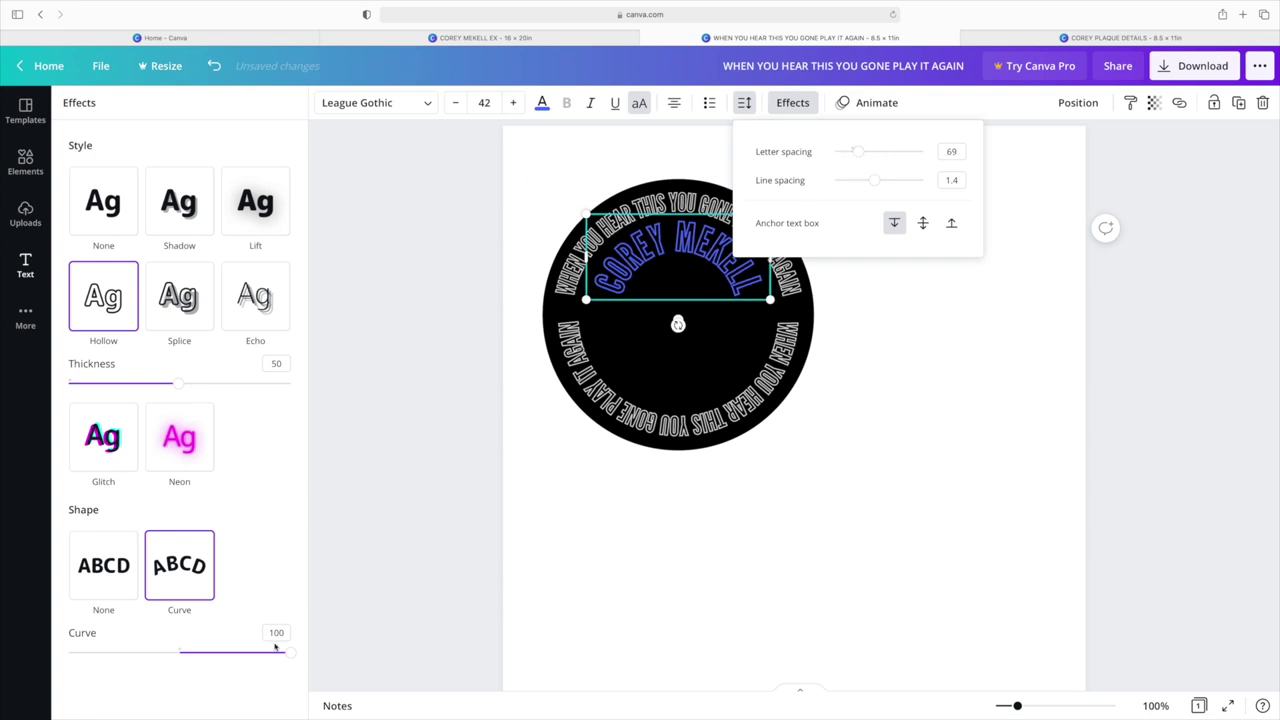
drag(287, 656, 282, 654)
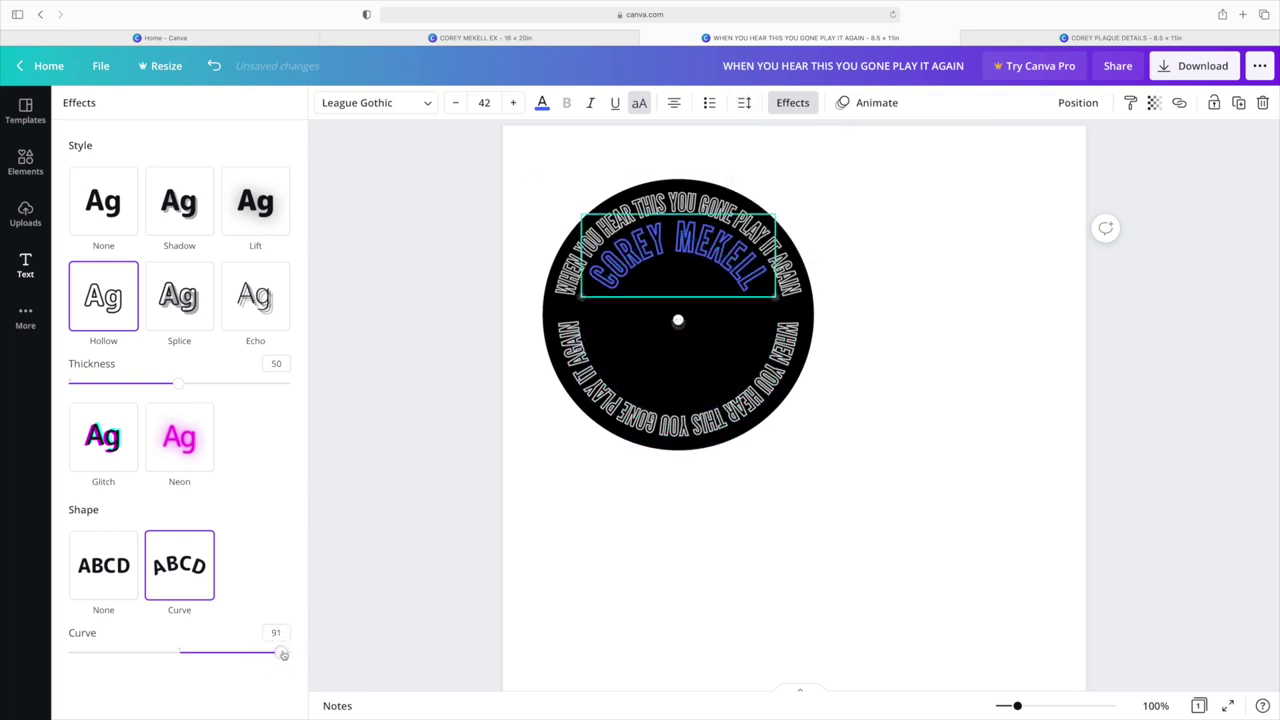
drag(678, 322, 680, 190)
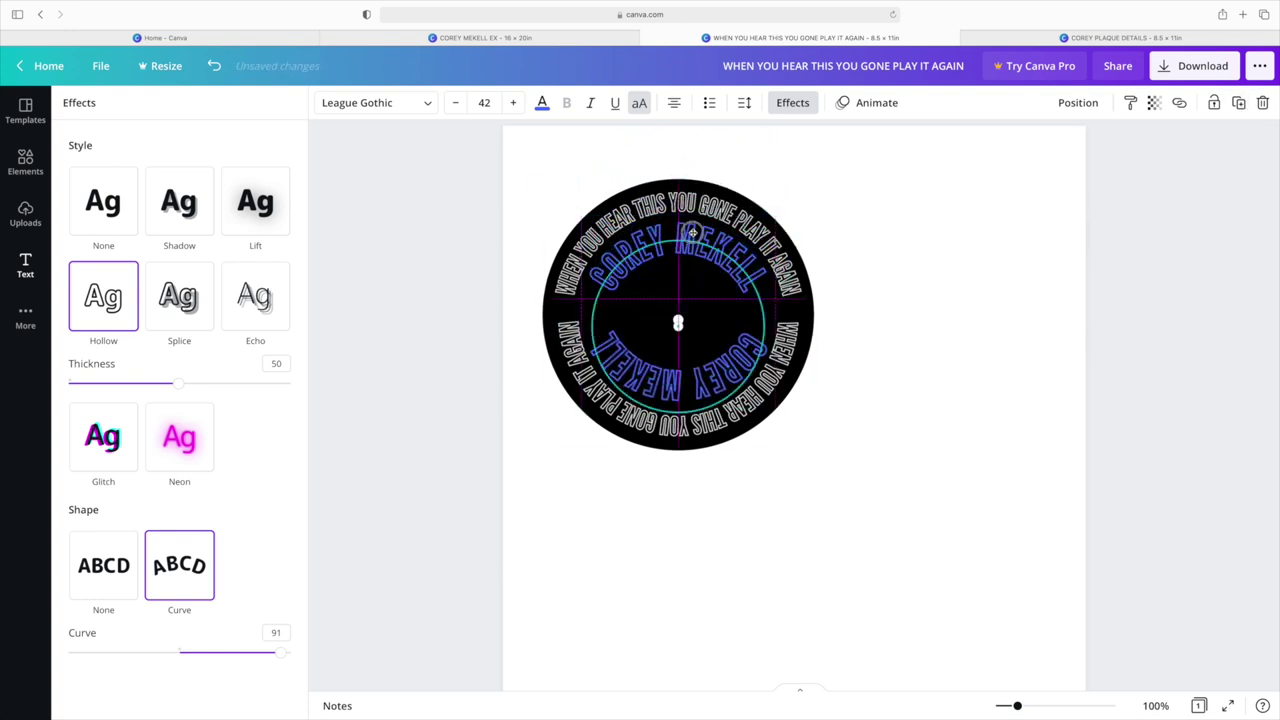
click(855, 351)
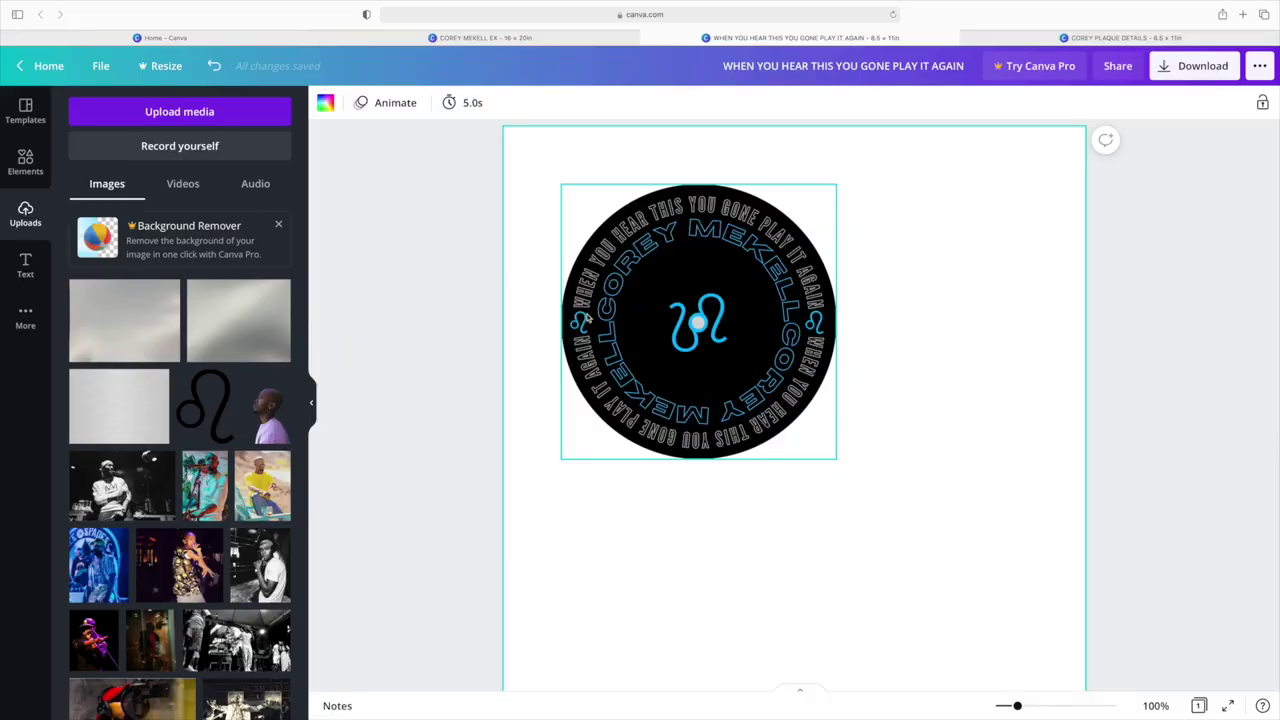
Move the record higher and drop the recently used outlined rectangle onto the page.
click(663, 416)
drag(760, 420, 784, 288)
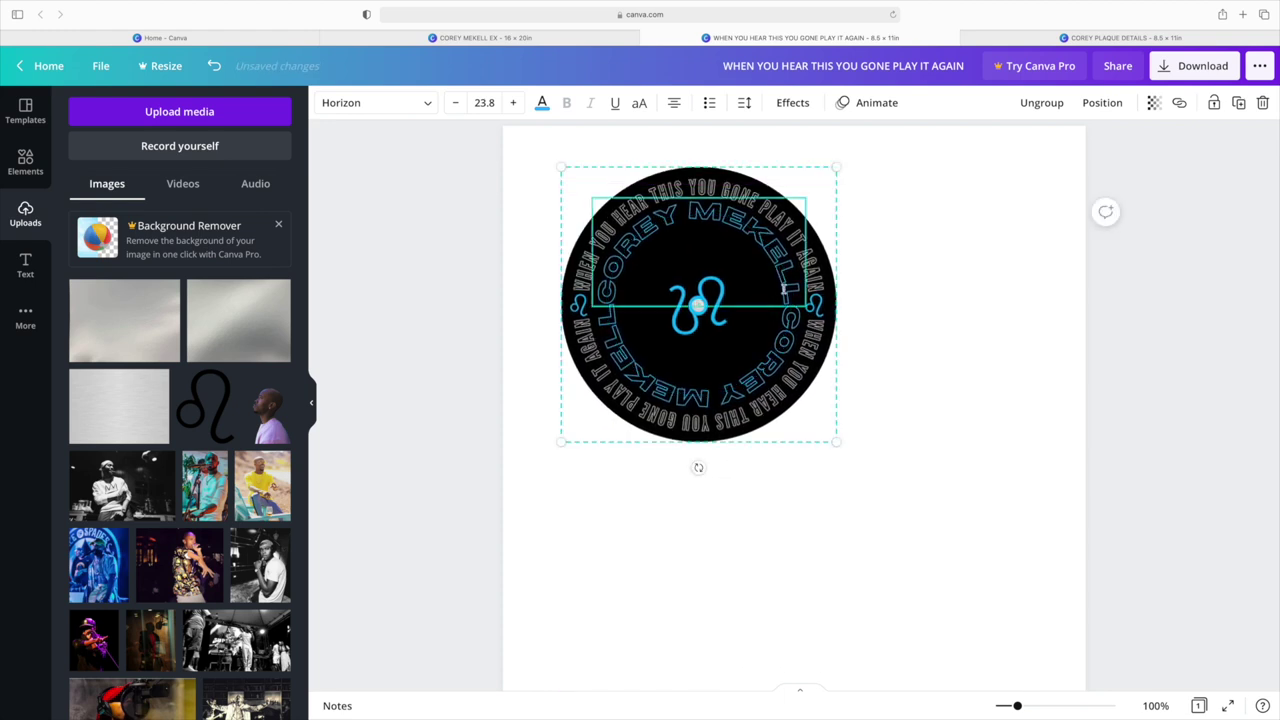
click(935, 294)
scroll(1040, 520, down, 4)
click(25, 160)
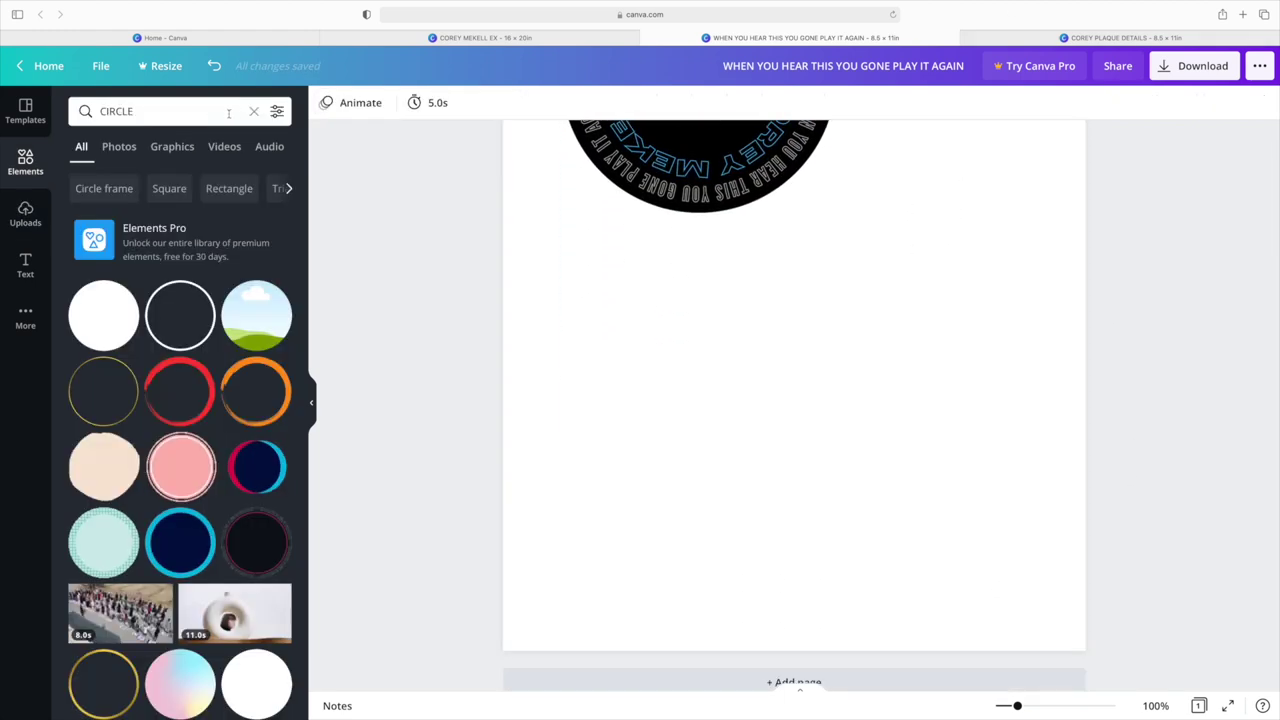
click(253, 111)
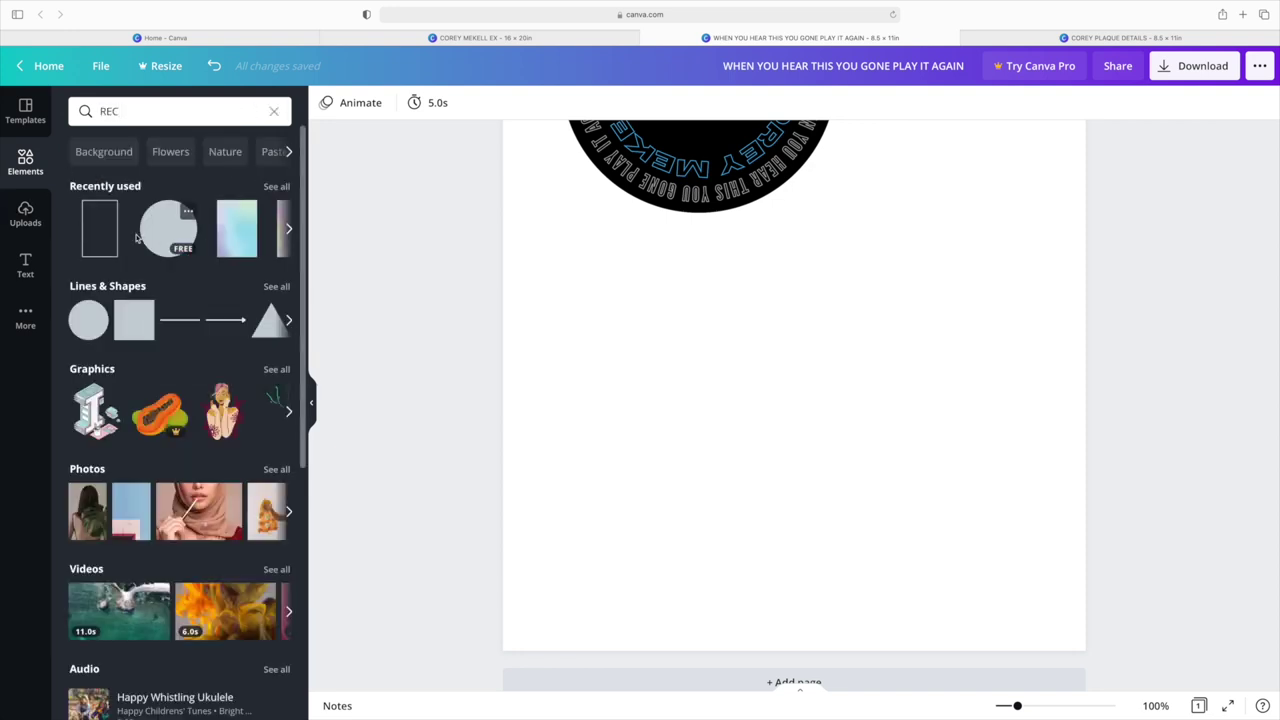
drag(130, 236, 668, 338)
drag(640, 294, 640, 294)
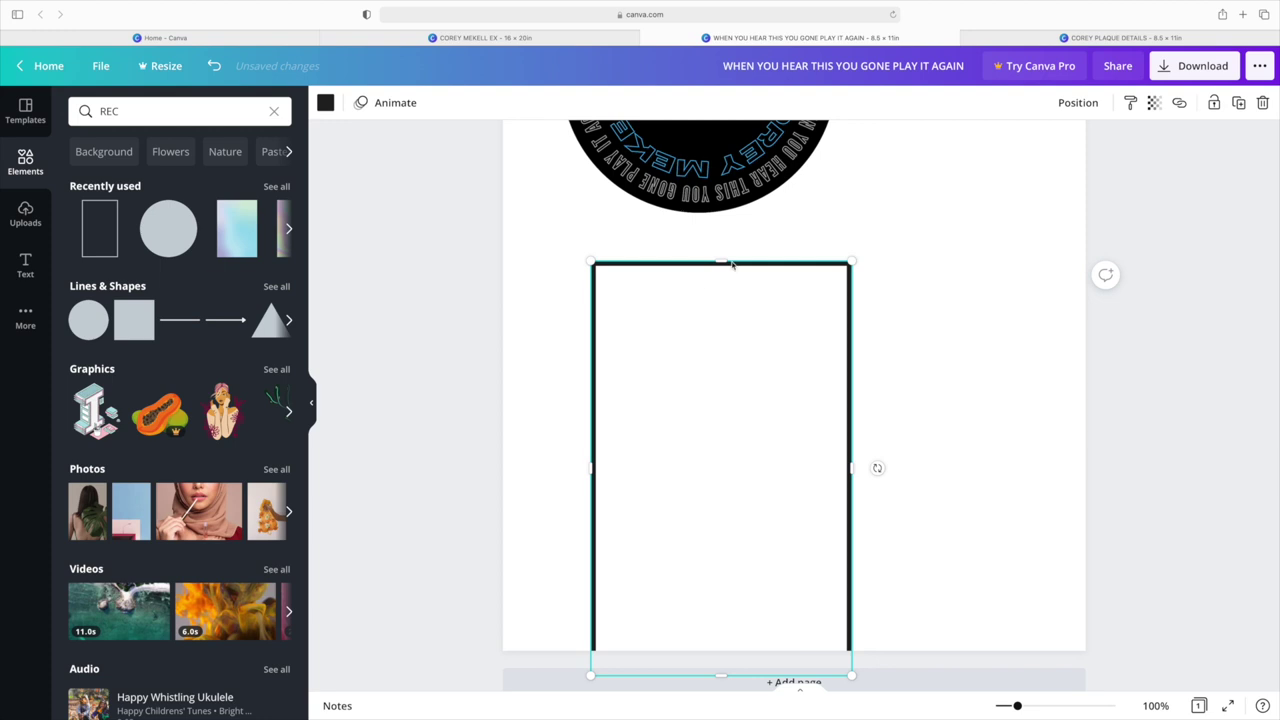
Resize the rectangle into a short, wide box centred below the record.
drag(763, 270, 740, 158)
drag(831, 578, 746, 438)
drag(710, 358, 706, 469)
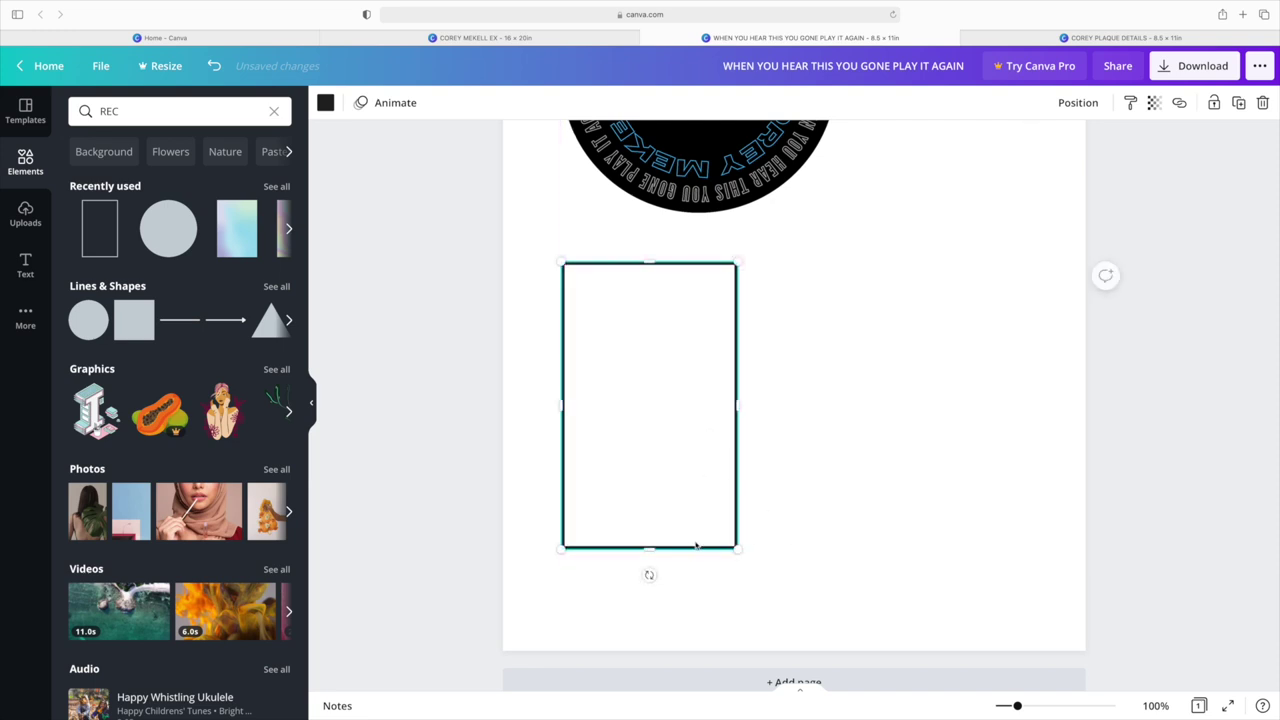
drag(649, 551, 665, 429)
drag(740, 348, 1076, 368)
drag(989, 366, 959, 362)
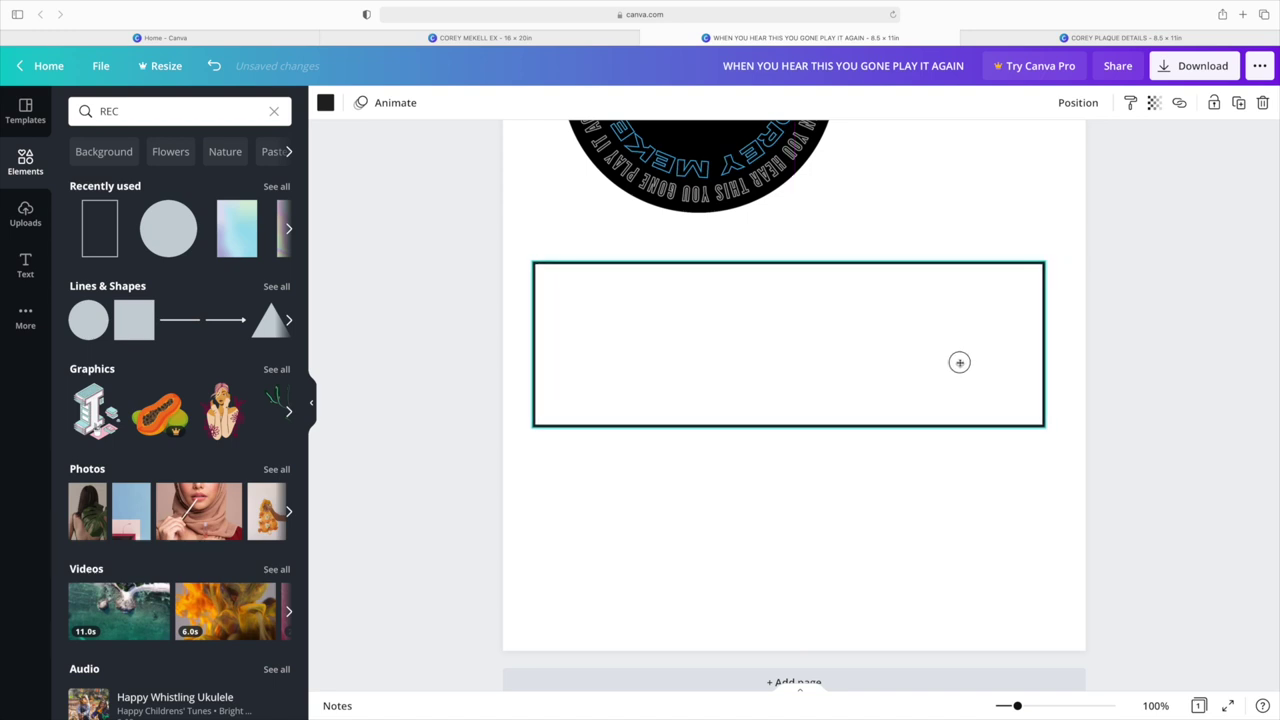
Add a straight line as a vertical divider toward the box's left side.
click(193, 323)
drag(1026, 284, 795, 258)
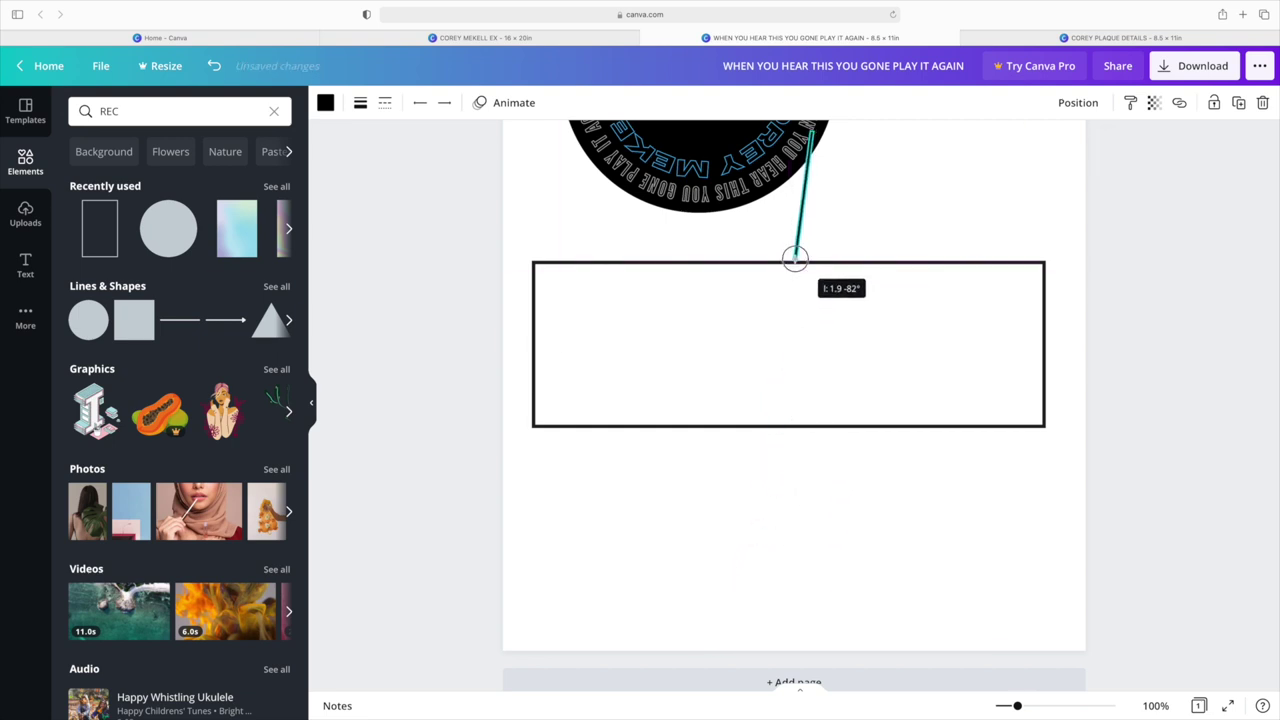
drag(805, 215, 679, 344)
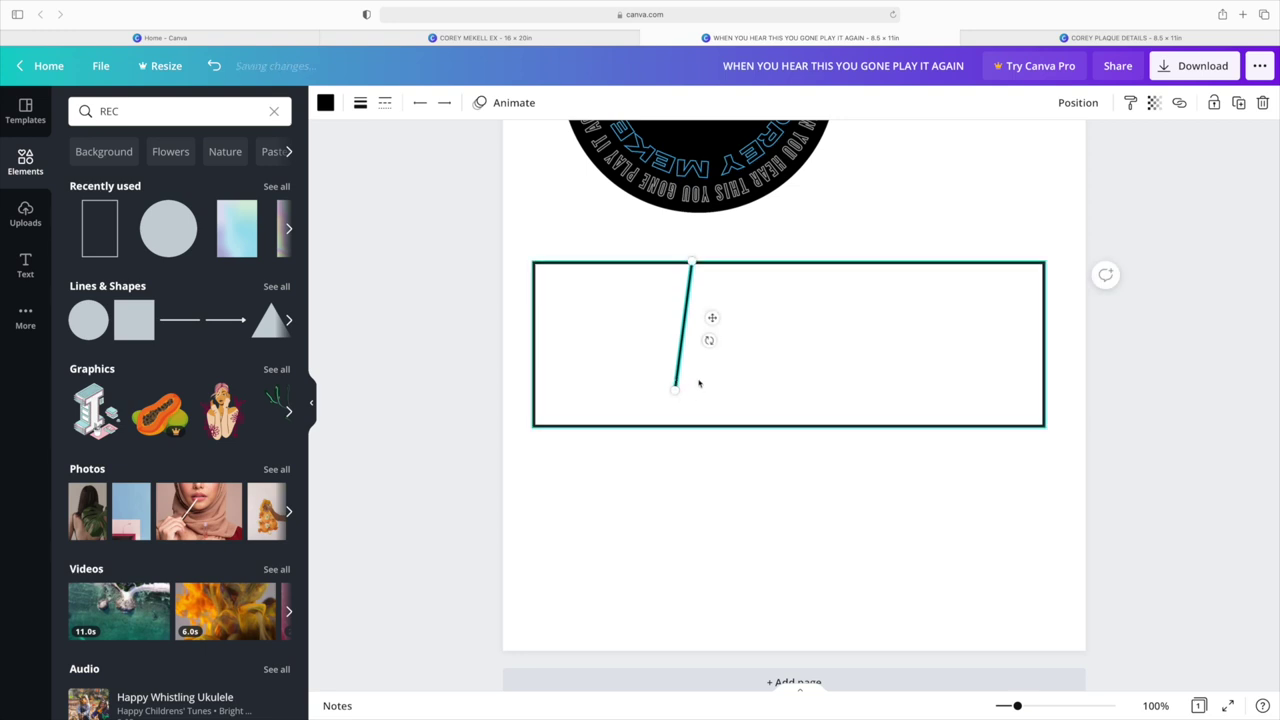
drag(686, 397, 690, 428)
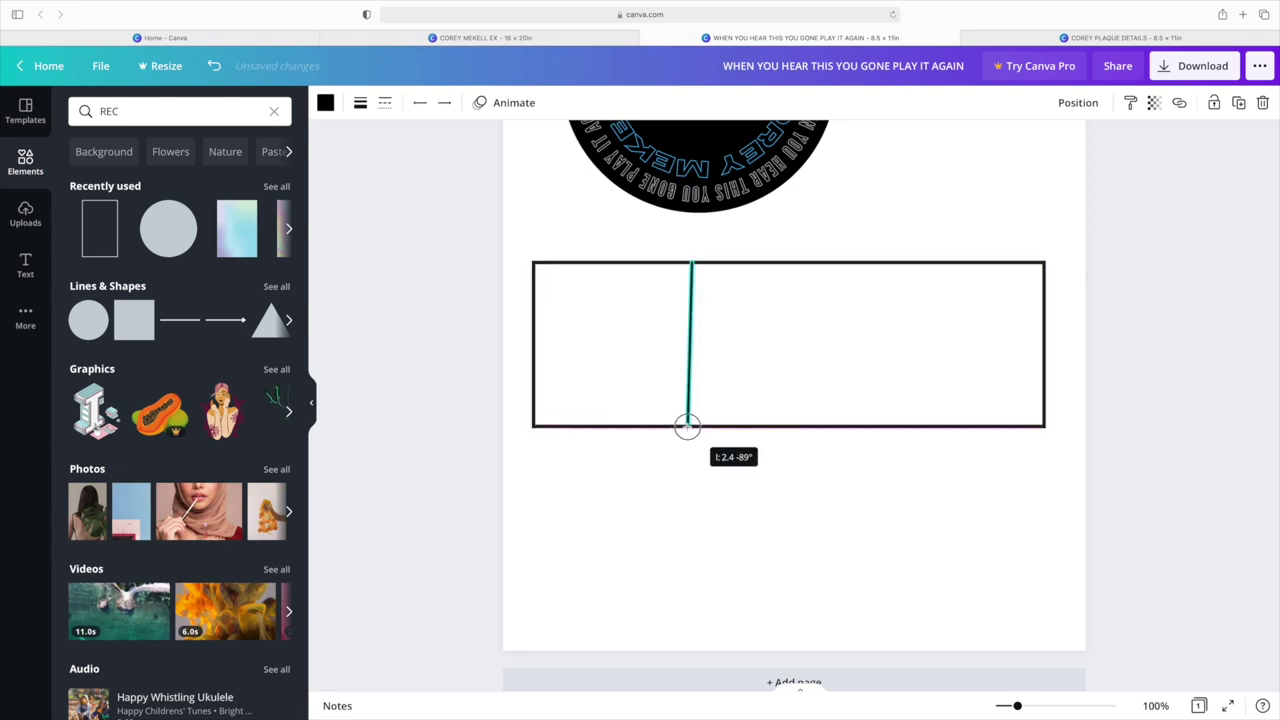
drag(688, 427, 703, 445)
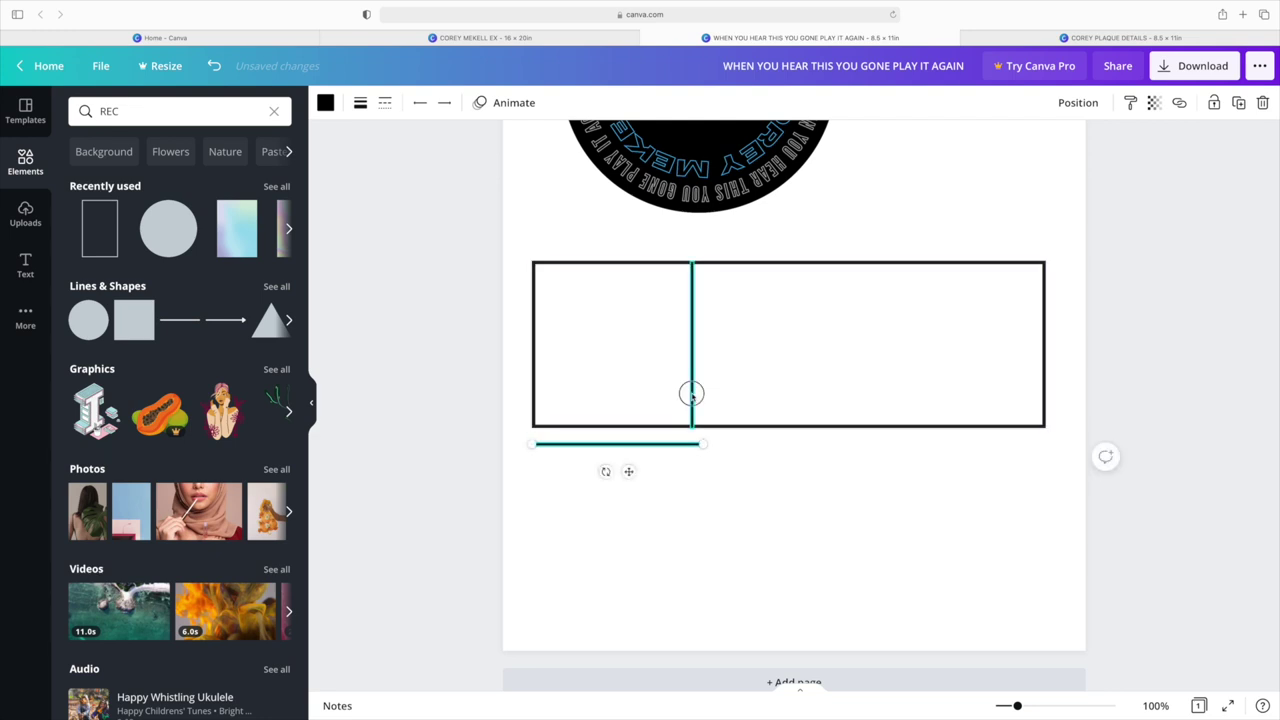
drag(691, 398, 699, 397)
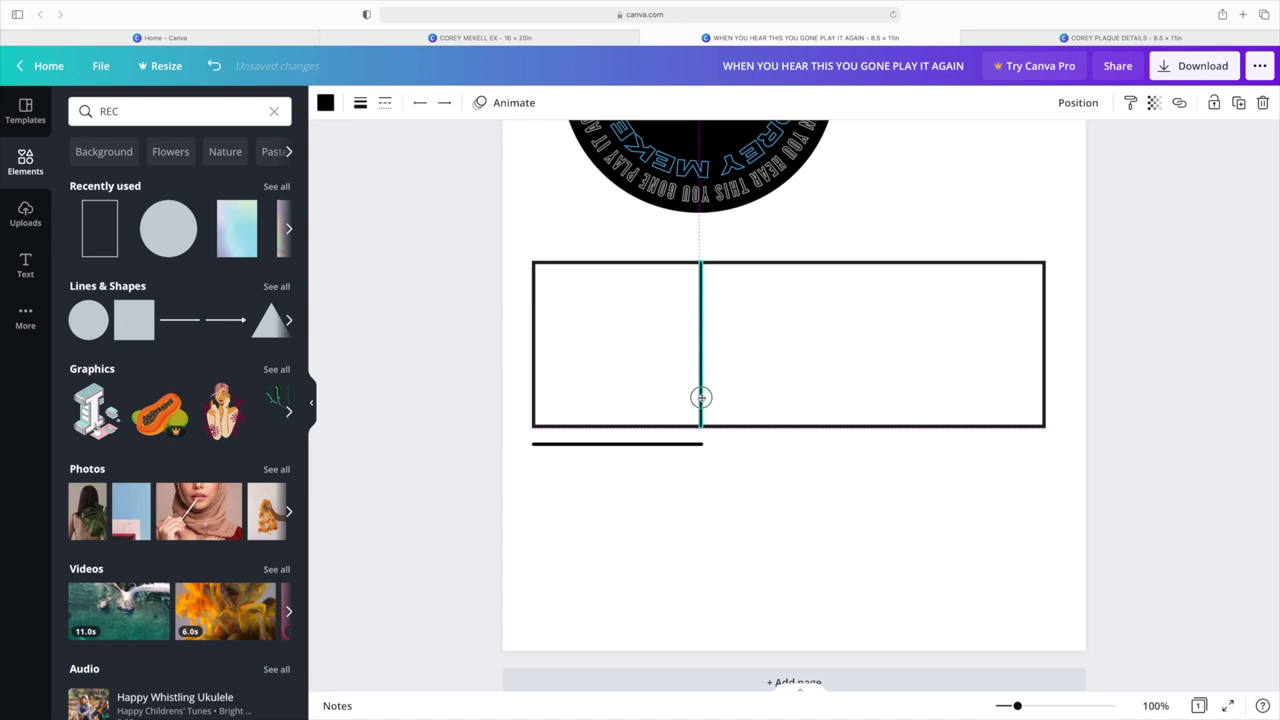
click(688, 444)
Delete the stray line and add an empty subheading text box inside the rectangle.
key(Delete)
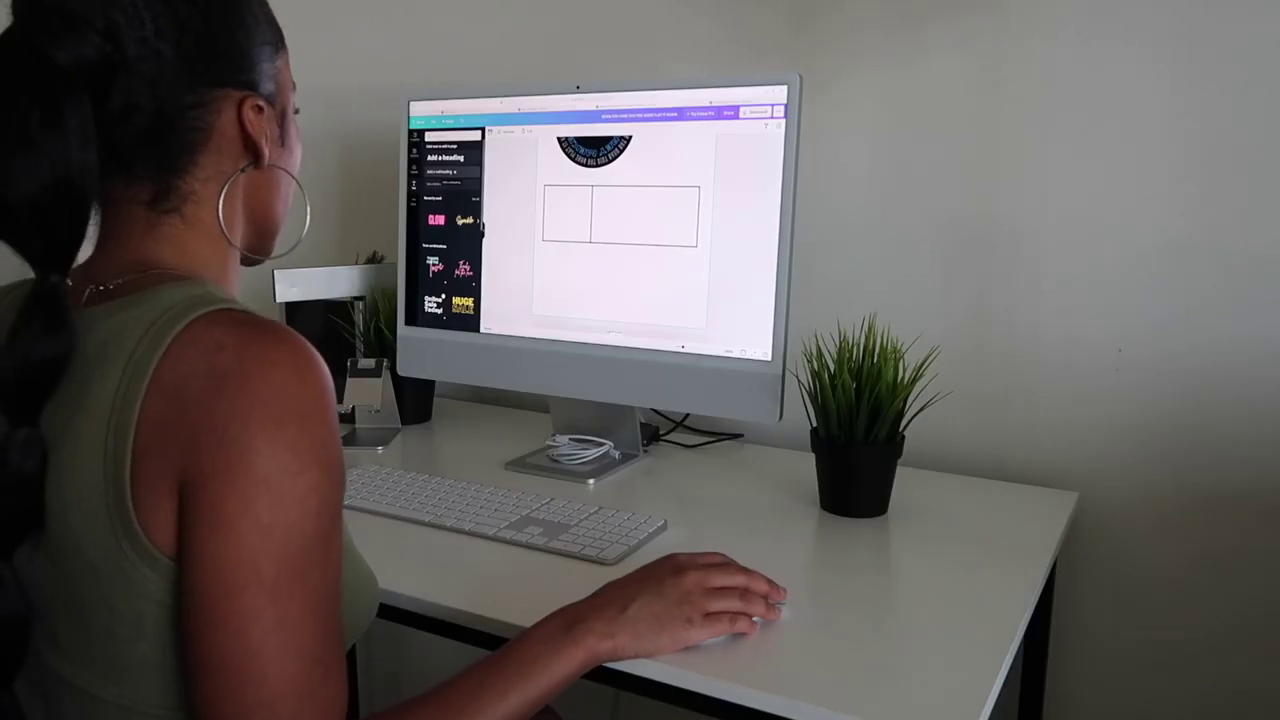
click(440, 171)
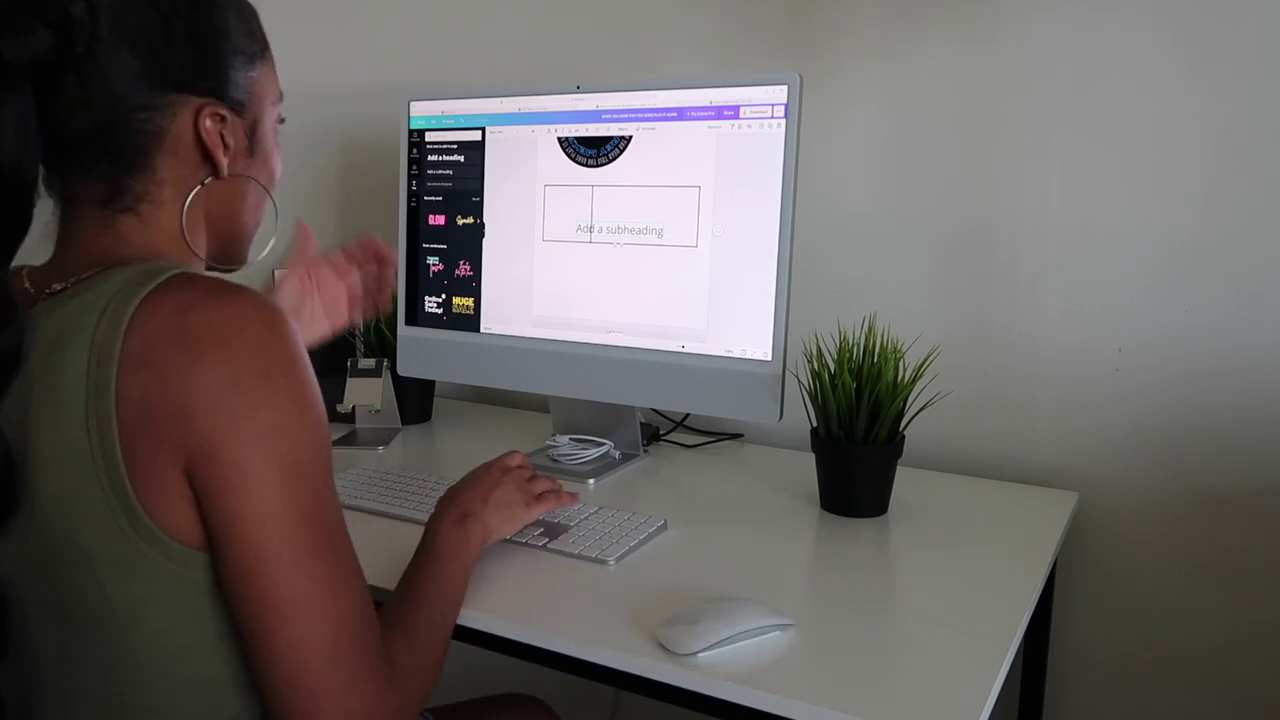
key(BackSpace)
key(BackSpace)
key(BackSpace)
key(BackSpace)
key(BackSpace)
key(BackSpace)
key(BackSpace)
key(BackSpace)
key(BackSpace)
key(BackSpace)
key(BackSpace)
key(BackSpace)
key(BackSpace)
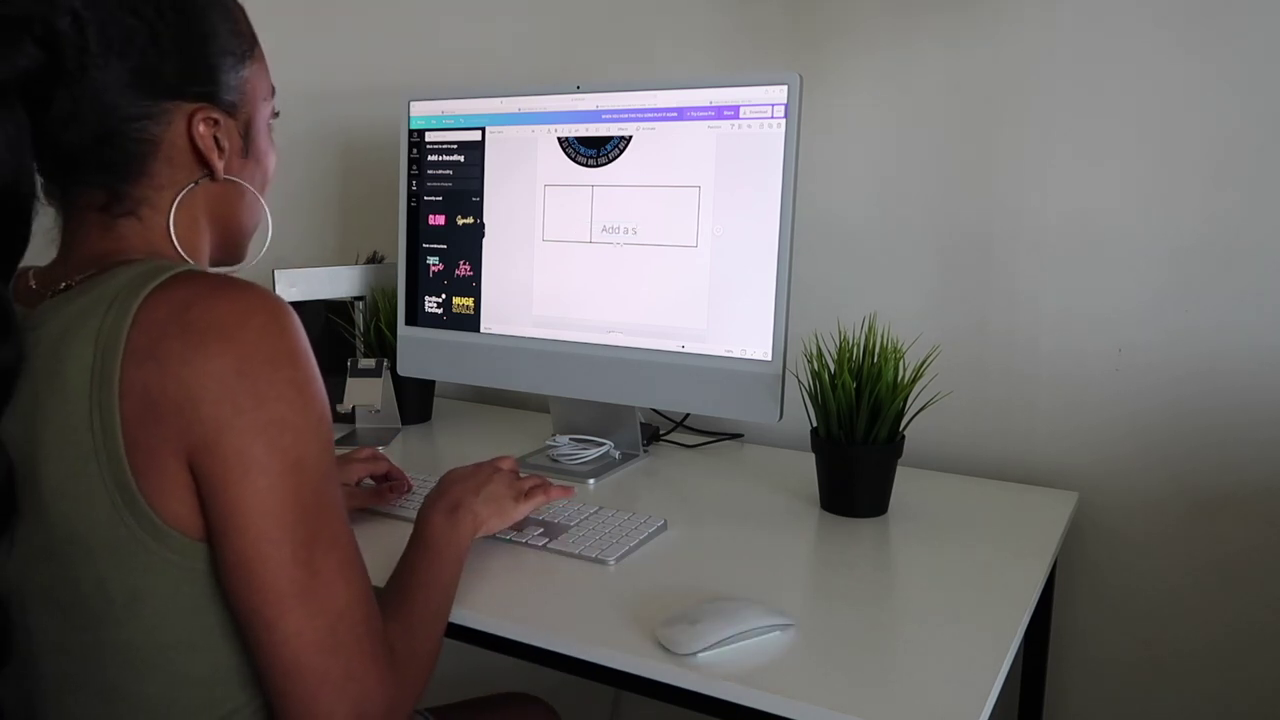
key(BackSpace)
key(BackSpace)
key(BackSpace)
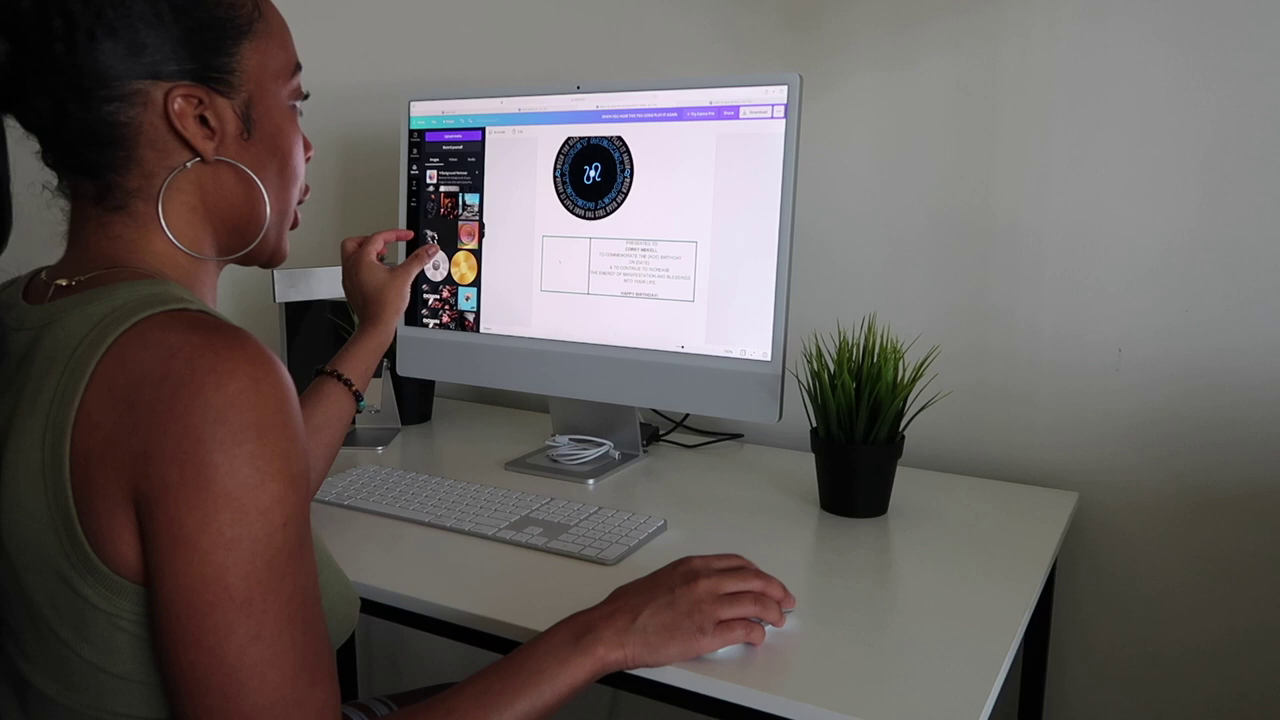
Place the RIAA seal image beside the record and zoom out to show the whole page.
scroll(620, 230, up, 1)
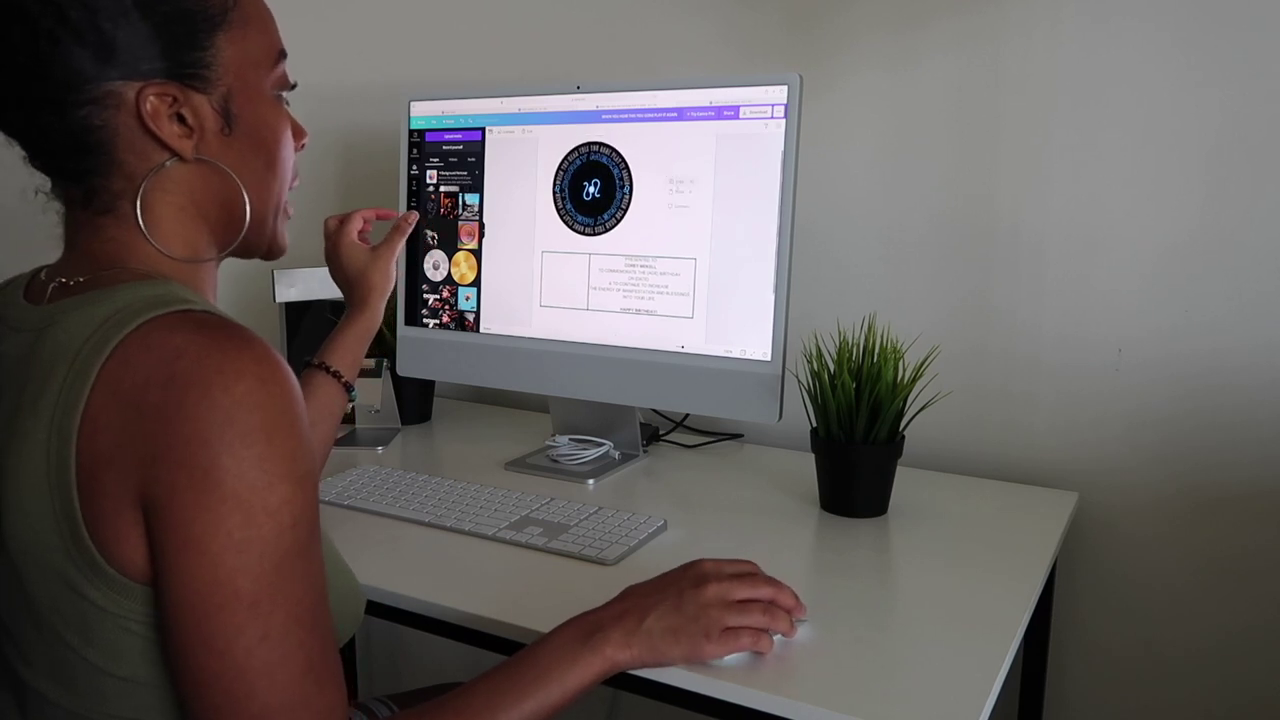
drag(468, 234, 670, 187)
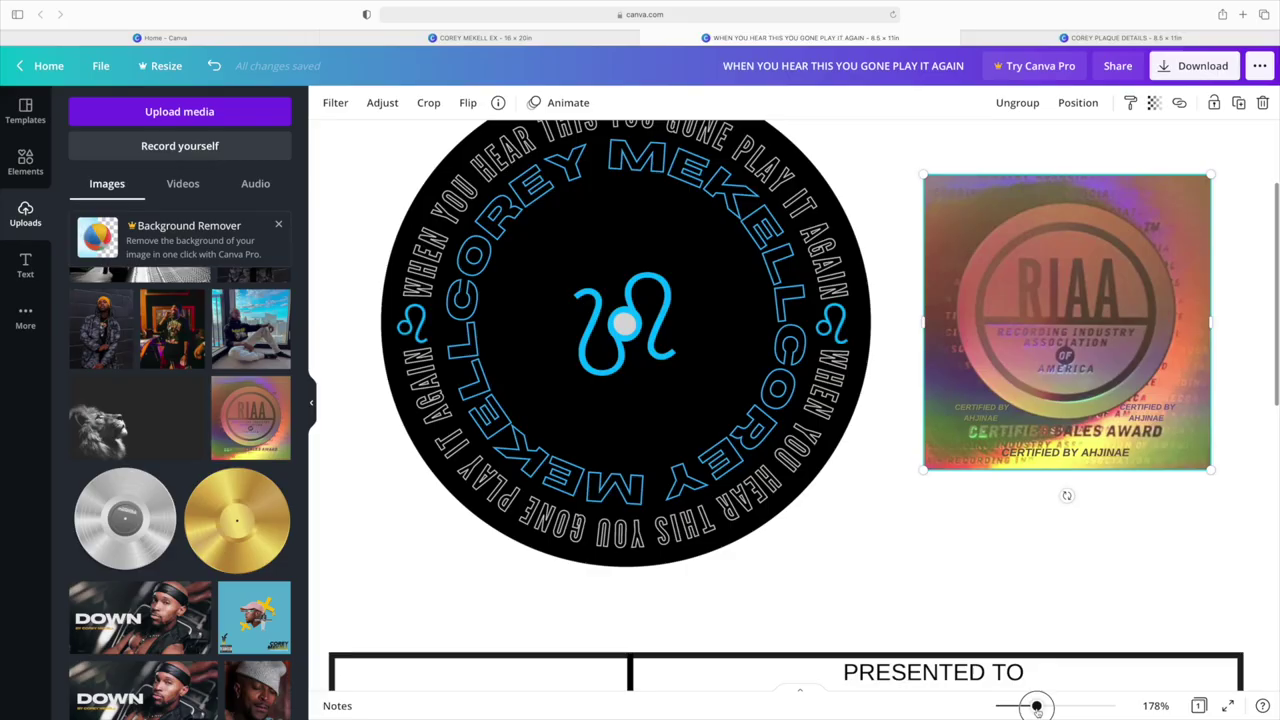
drag(1036, 707, 1037, 707)
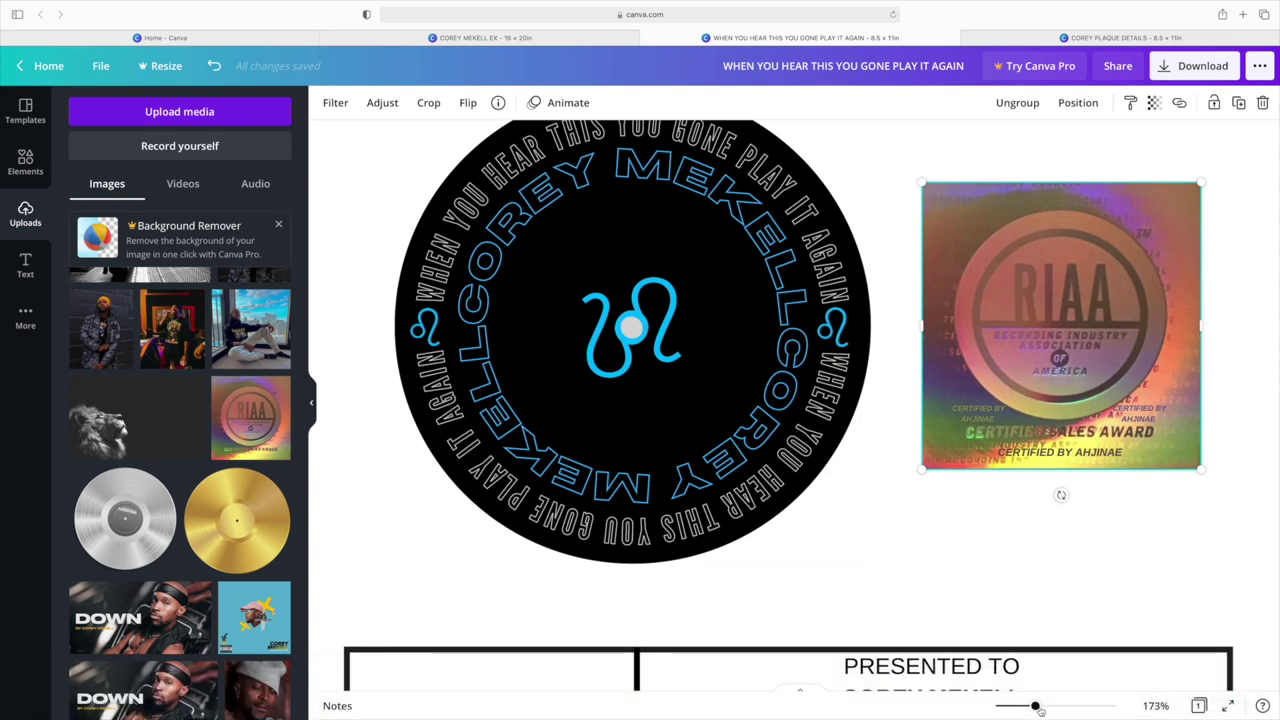
drag(1036, 706, 1015, 706)
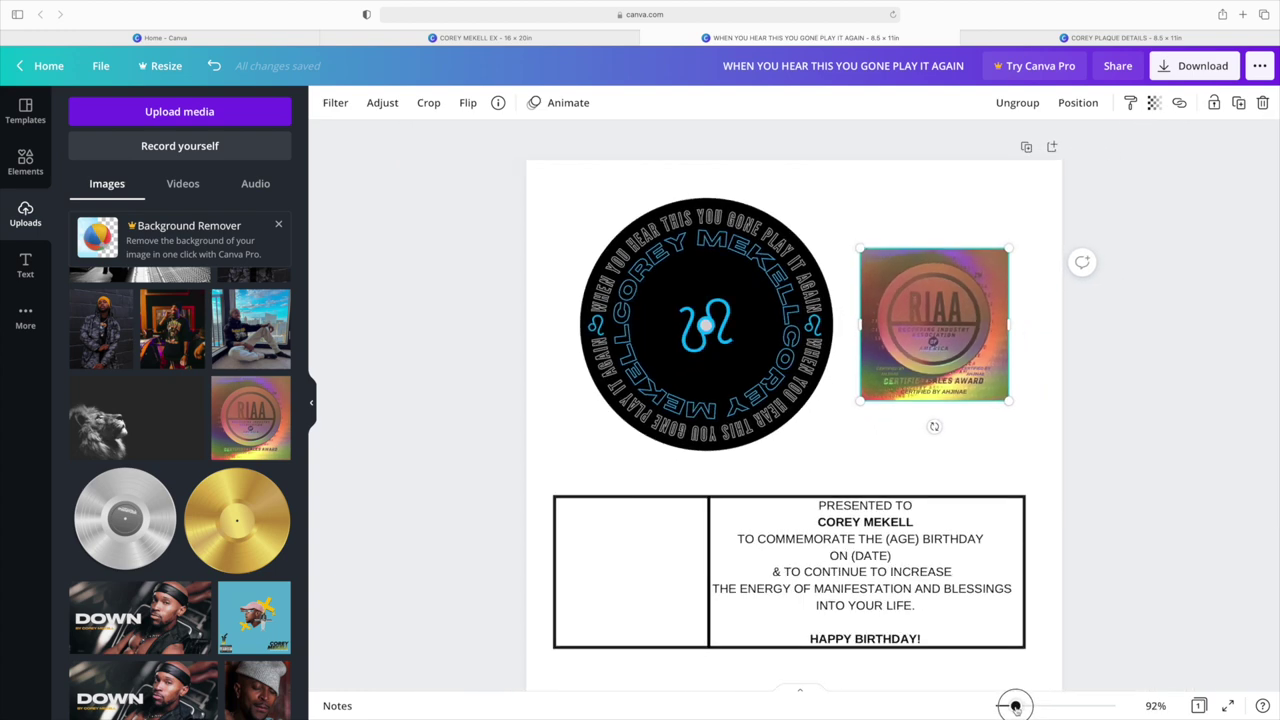